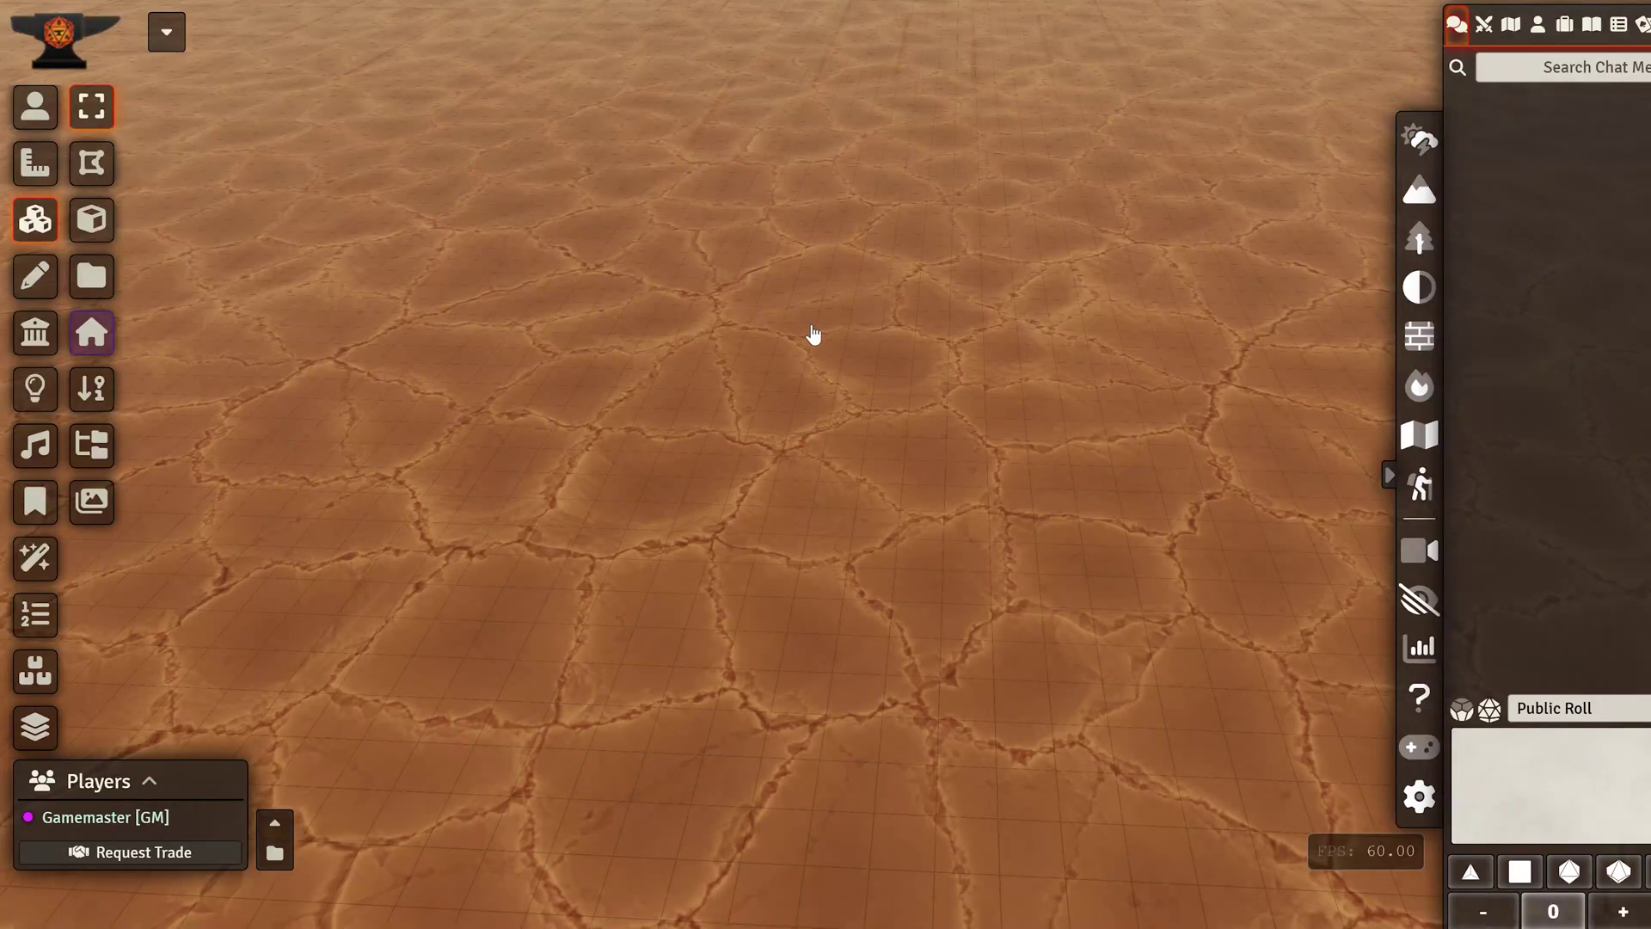
Open the Room Builder for adding rooms to the desert scene.
{"action": "left_click", "coordinate": [1419, 335]}
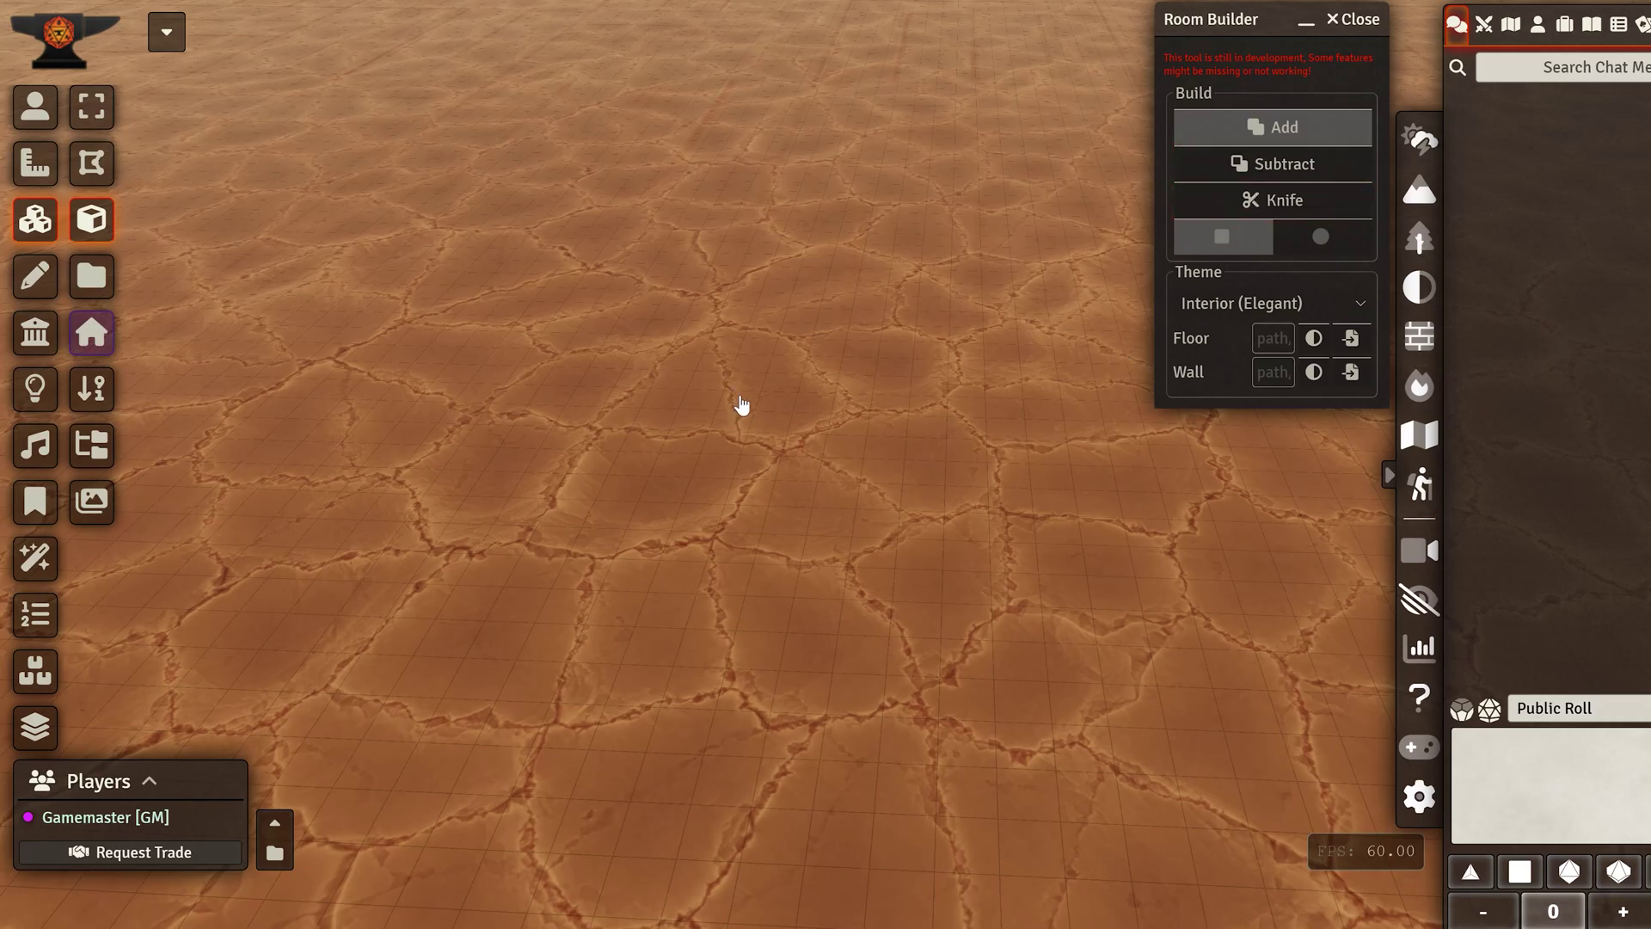
{"action": "right_click_drag", "start_coordinate": [713, 350], "coordinate": [903, 420]}
{"action": "middle_click_drag", "start_coordinate": [903, 420], "coordinate": [907, 453]}
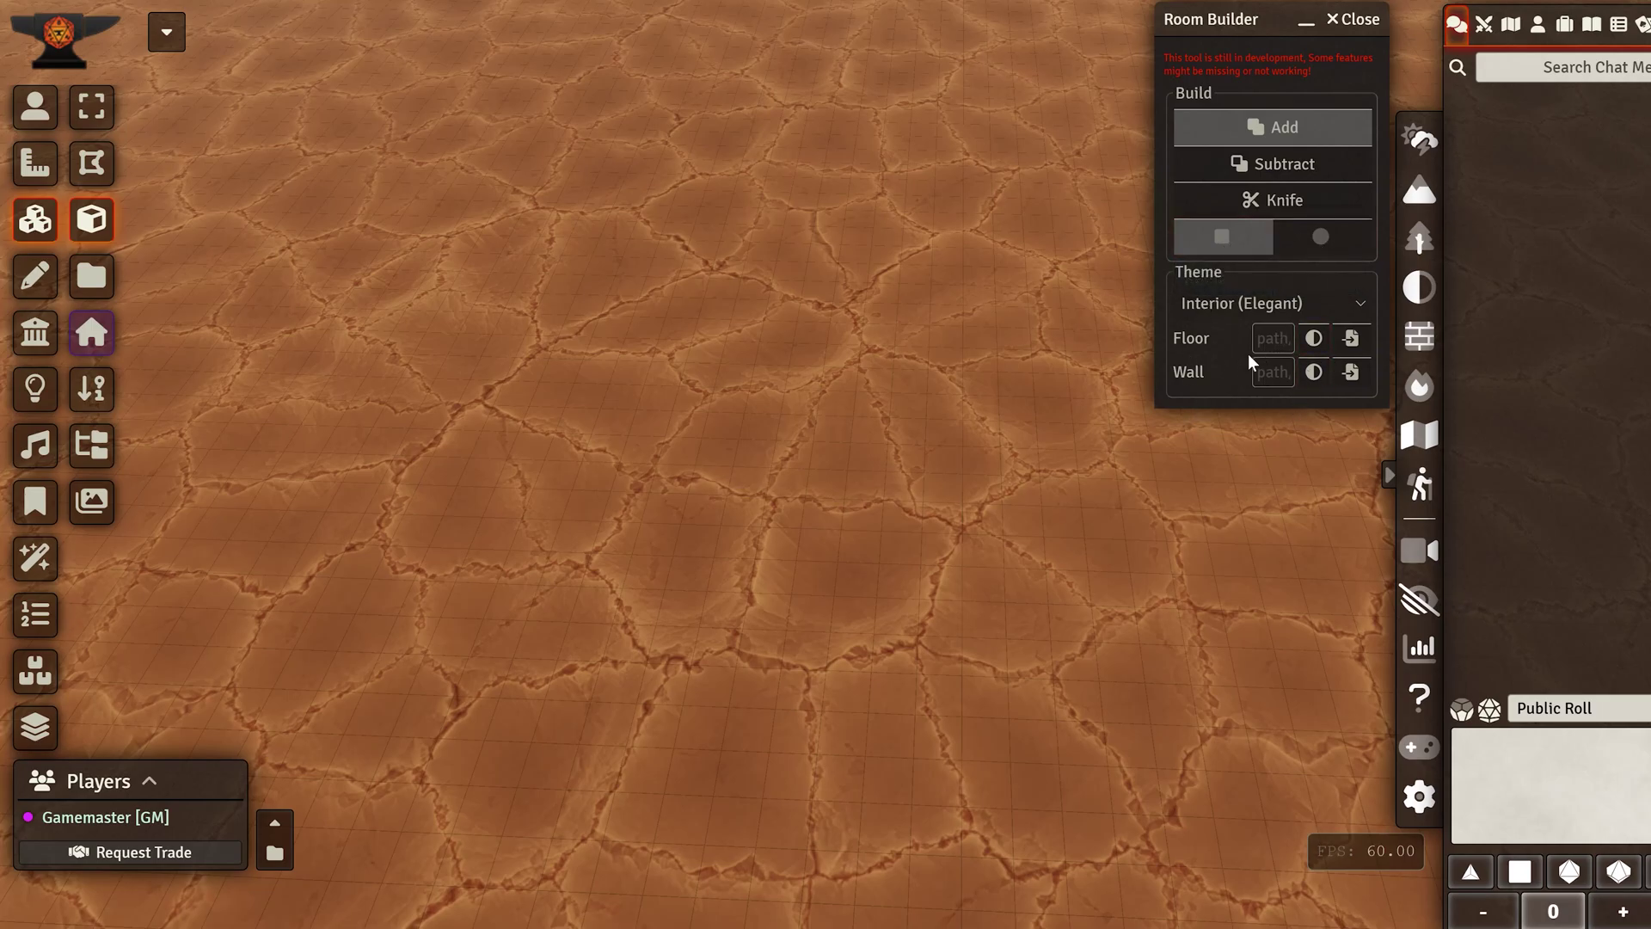
Assign the Asphalt006 material to the floor of the room theme.
{"action": "left_click", "coordinate": [1314, 339]}
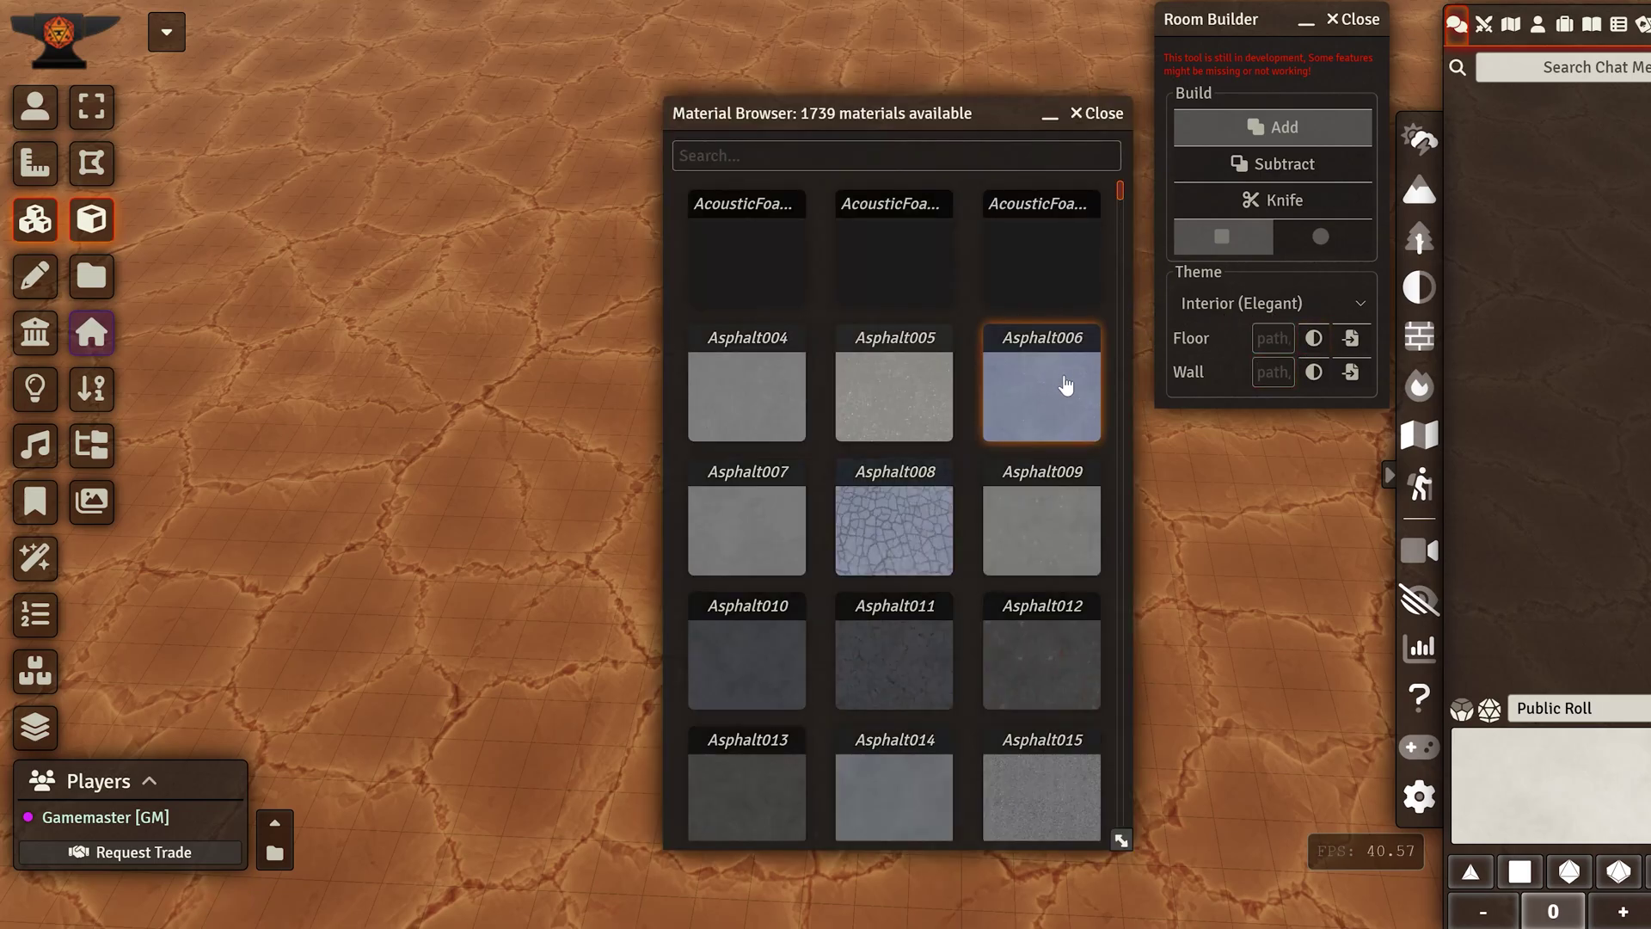
{"action": "left_click", "coordinate": [1065, 379]}
{"action": "left_click", "coordinate": [1243, 308]}
{"action": "left_click", "coordinate": [1214, 337]}
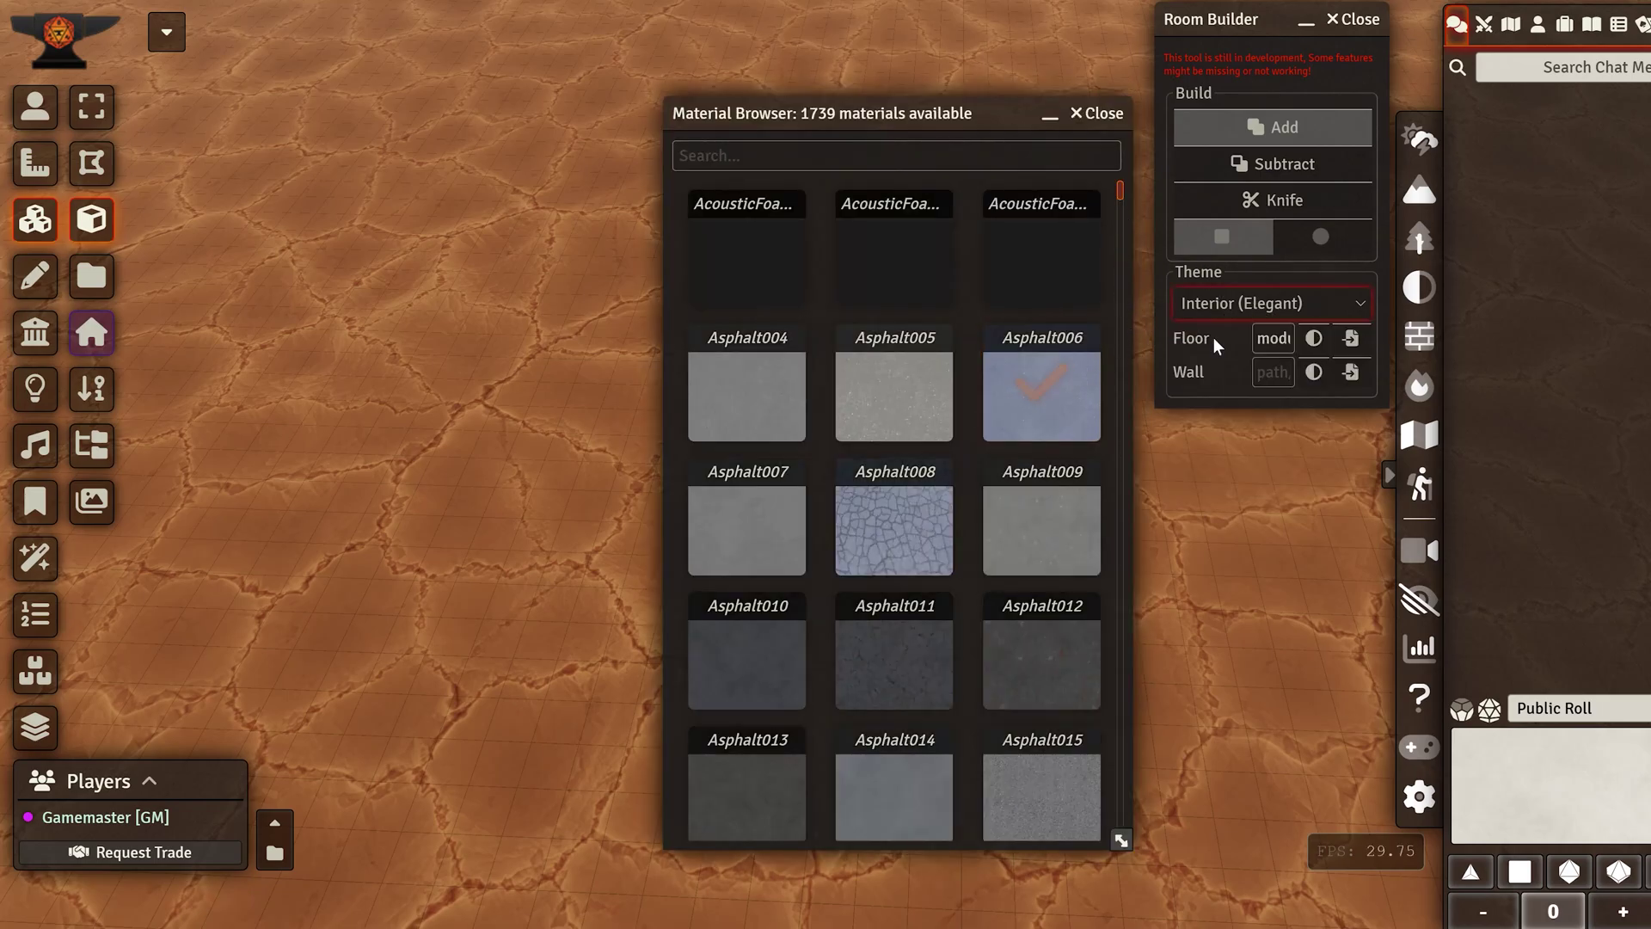
{"action": "left_click", "coordinate": [1105, 115]}
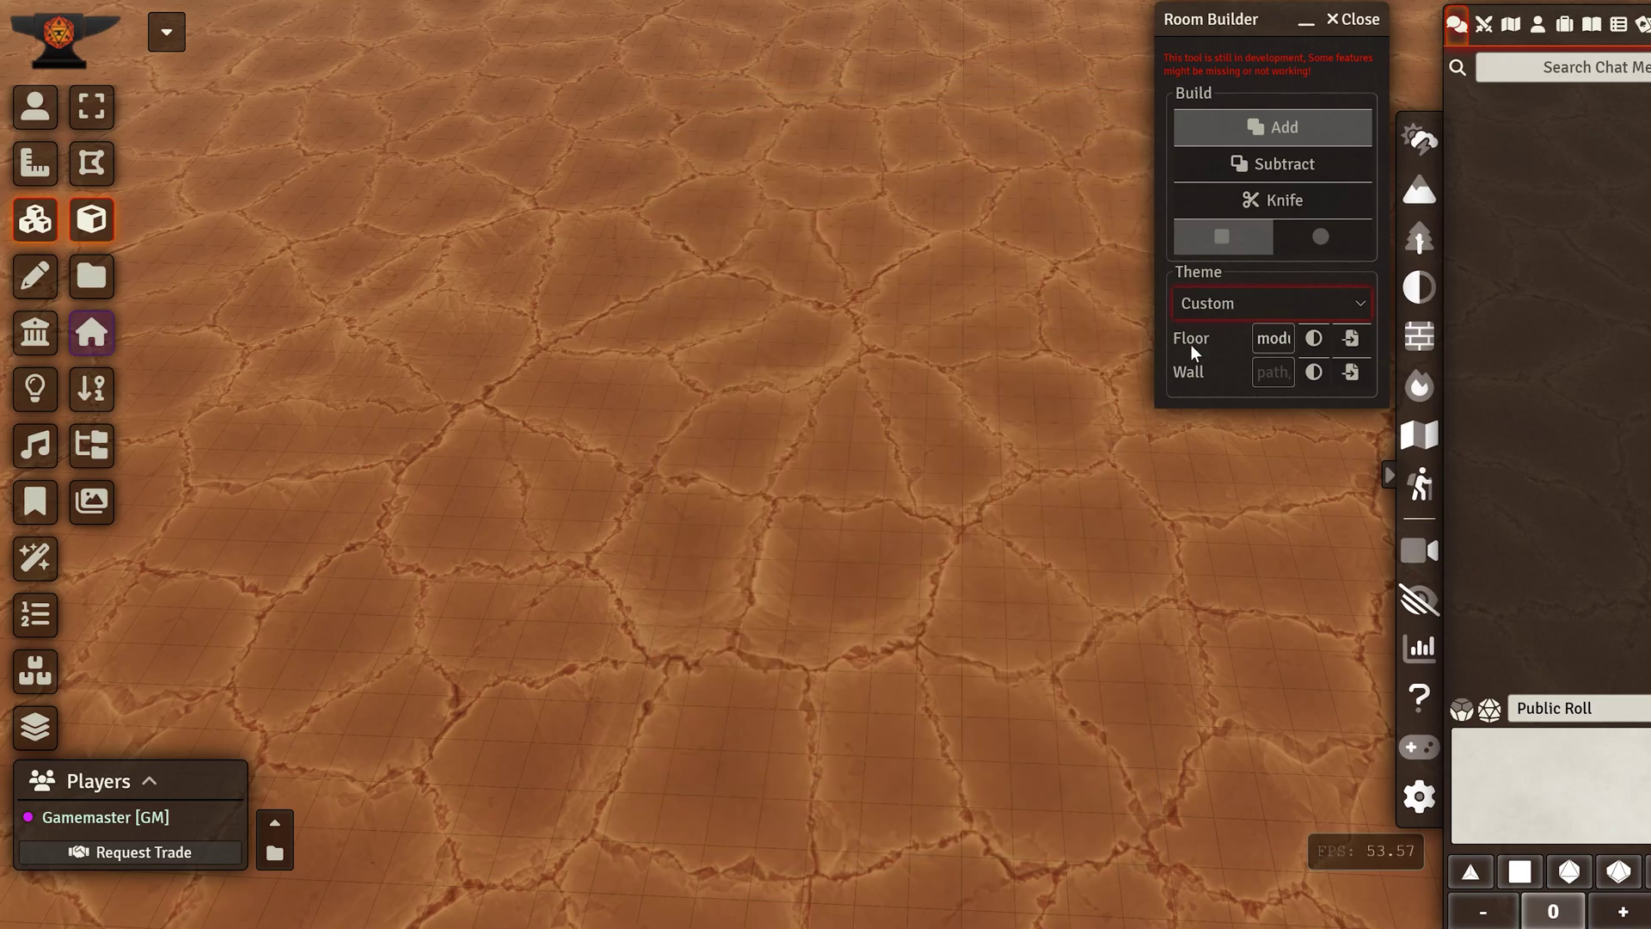
Set the room theme to Cave (Sand) and add a first rectangular room on the cracked ground.
{"action": "left_click", "coordinate": [1230, 309]}
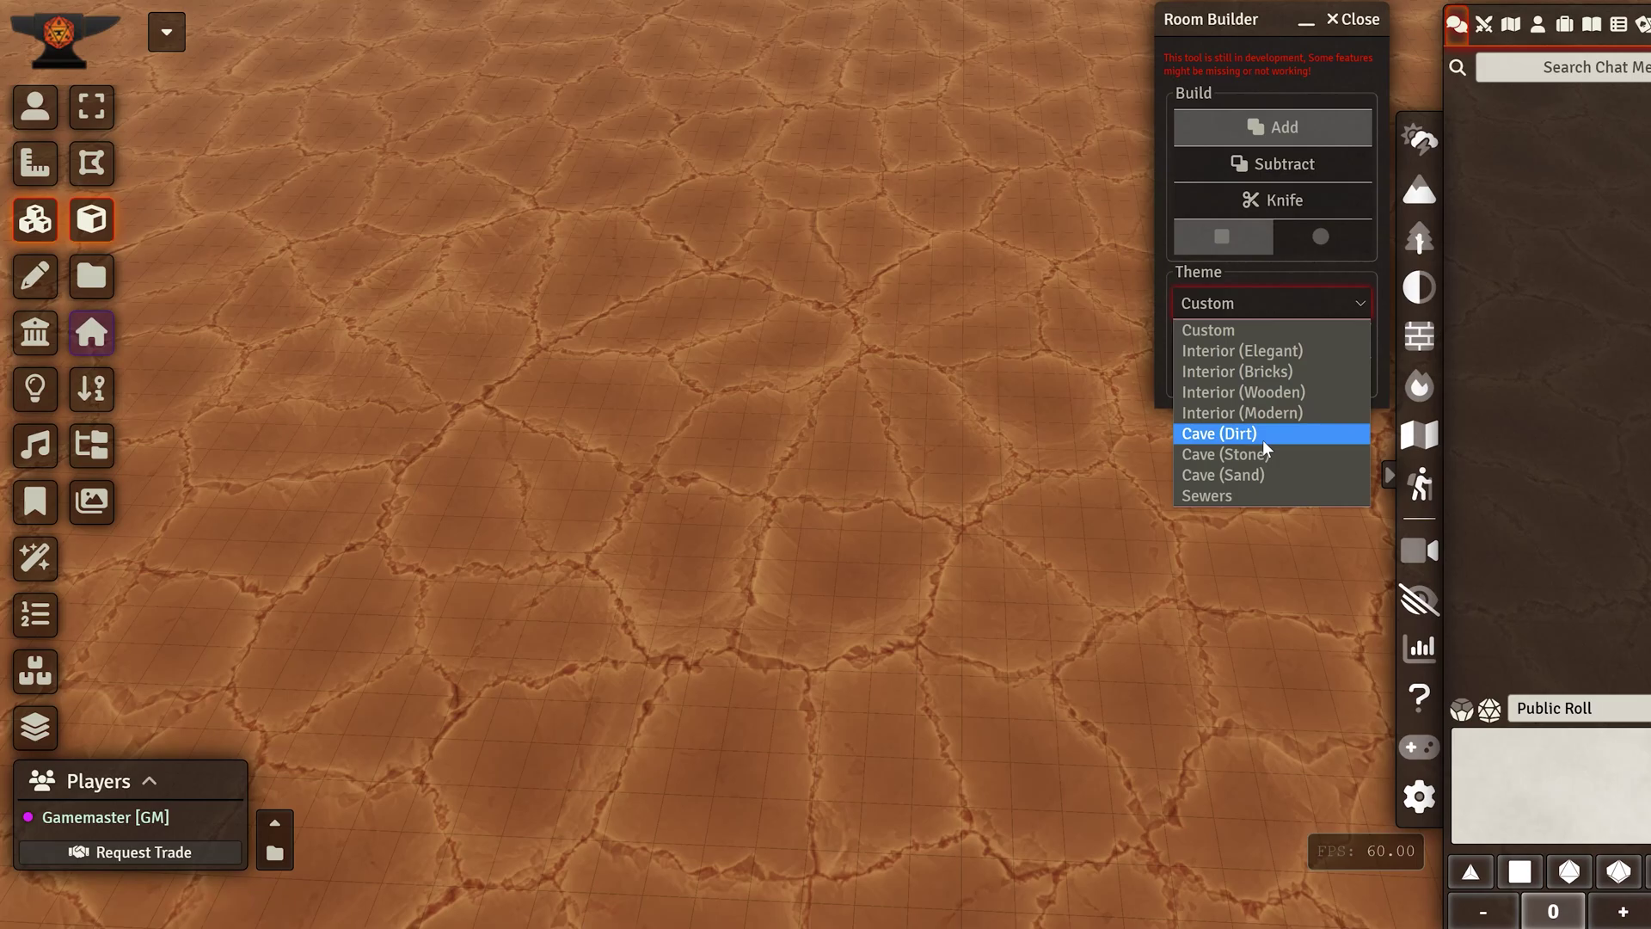
{"action": "left_click", "coordinate": [1221, 475]}
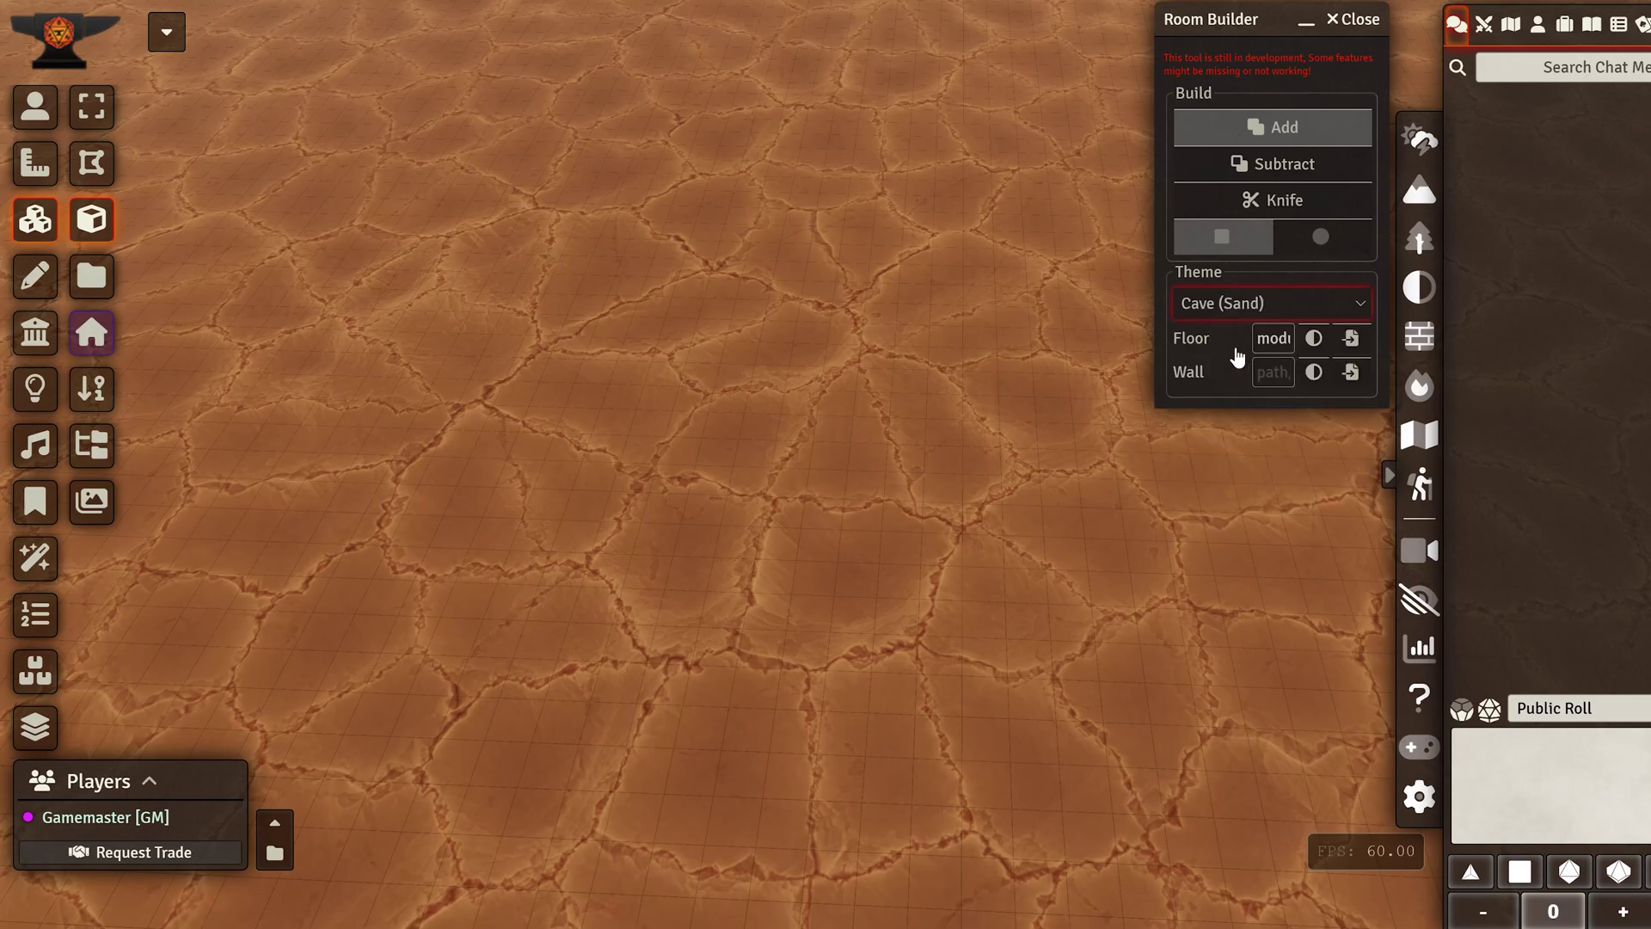
{"action": "left_click_drag", "start_coordinate": [571, 206], "coordinate": [468, 193]}
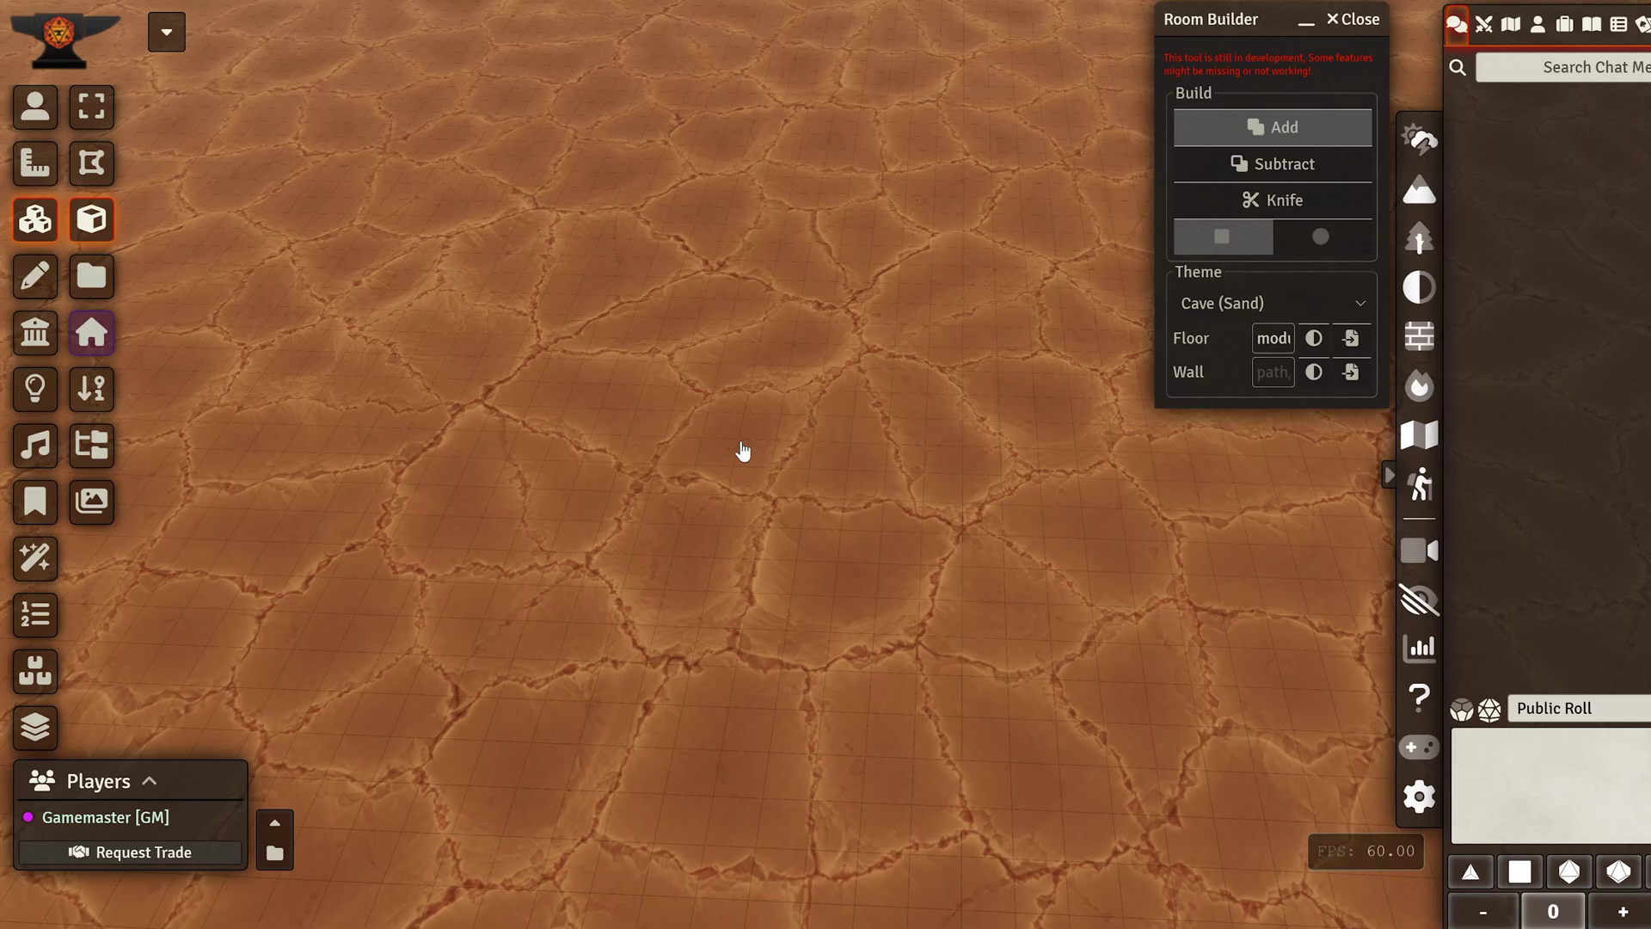
{"action": "left_click_drag", "start_coordinate": [738, 439], "coordinate": [1044, 643]}
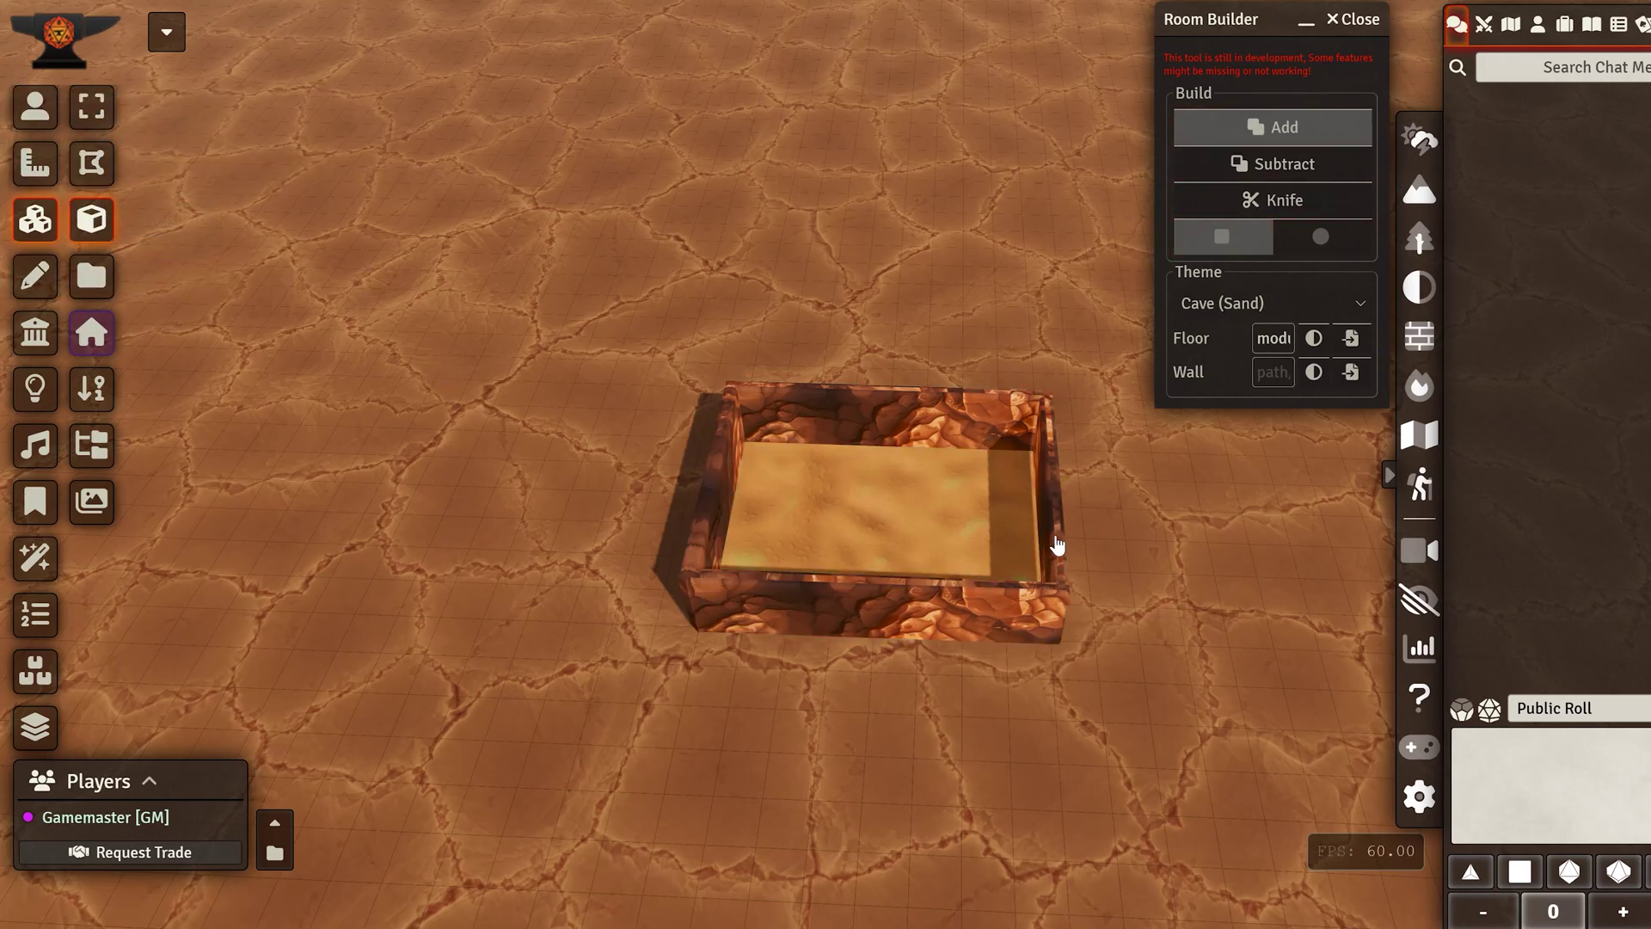
Add two more rectangular rooms, one overlapping the first room's upper right corner and one overlapping the second room's lower right corner.
{"action": "left_click_drag", "start_coordinate": [472, 278], "coordinate": [588, 504]}
{"action": "right_click_drag", "start_coordinate": [1204, 570], "coordinate": [885, 560]}
{"action": "middle_click_drag", "start_coordinate": [904, 447], "coordinate": [862, 573]}
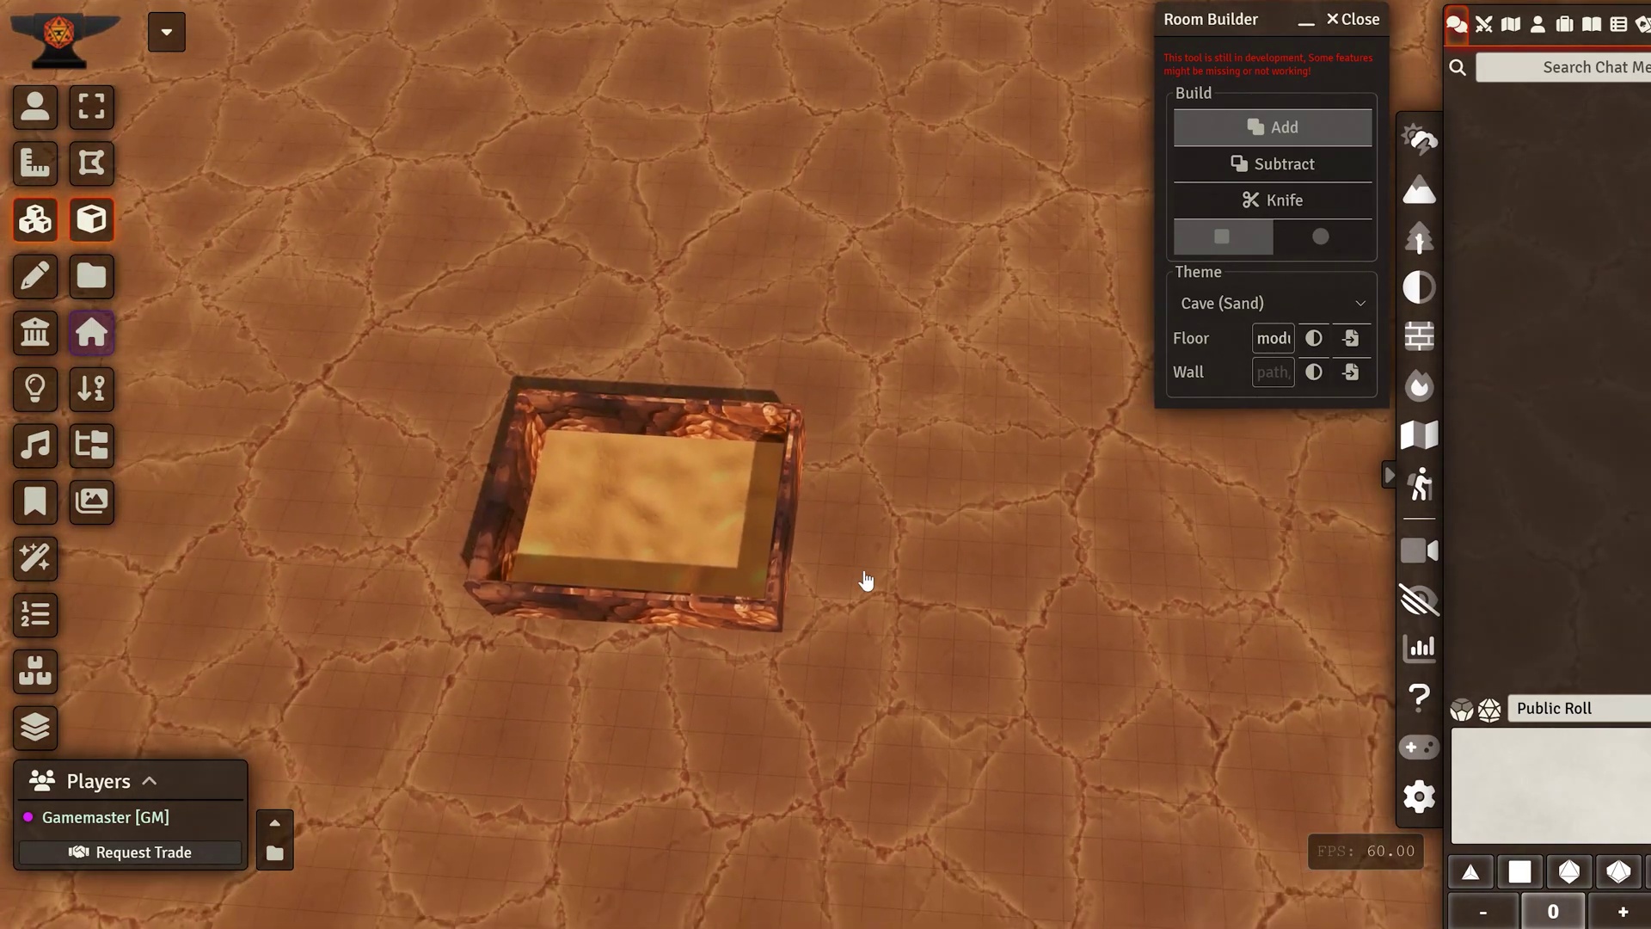
{"action": "right_click_drag", "start_coordinate": [866, 581], "coordinate": [884, 560]}
{"action": "left_click_drag", "start_coordinate": [741, 249], "coordinate": [962, 507]}
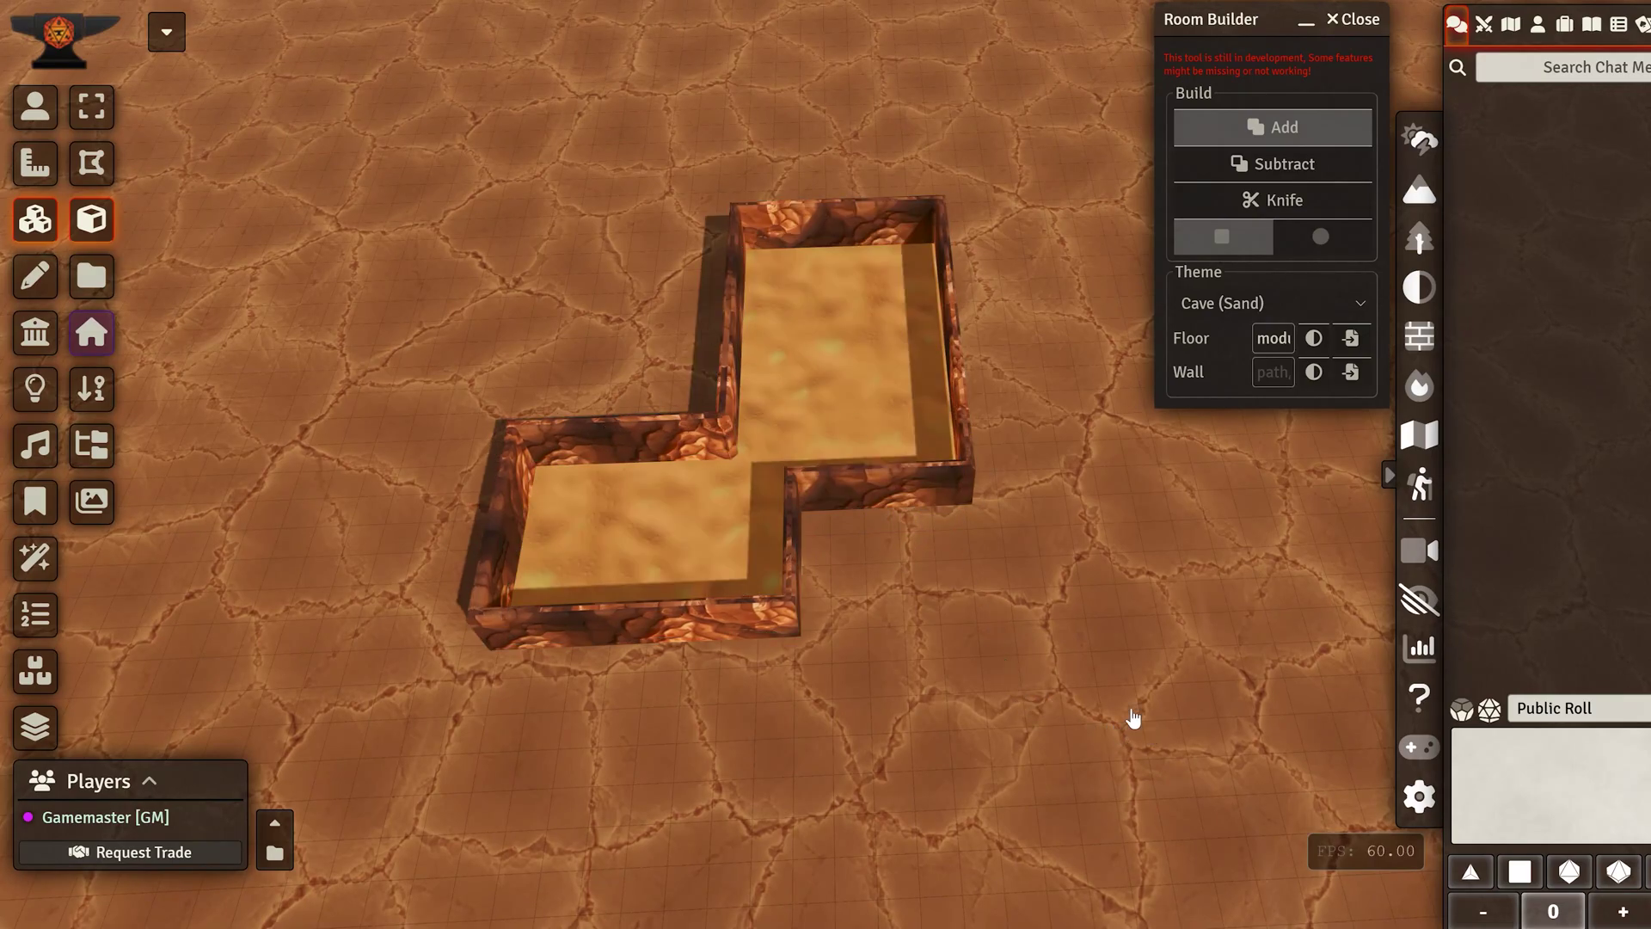
{"action": "left_click_drag", "start_coordinate": [1133, 718], "coordinate": [879, 404]}
{"action": "right_click_drag", "start_coordinate": [469, 723], "coordinate": [730, 552]}
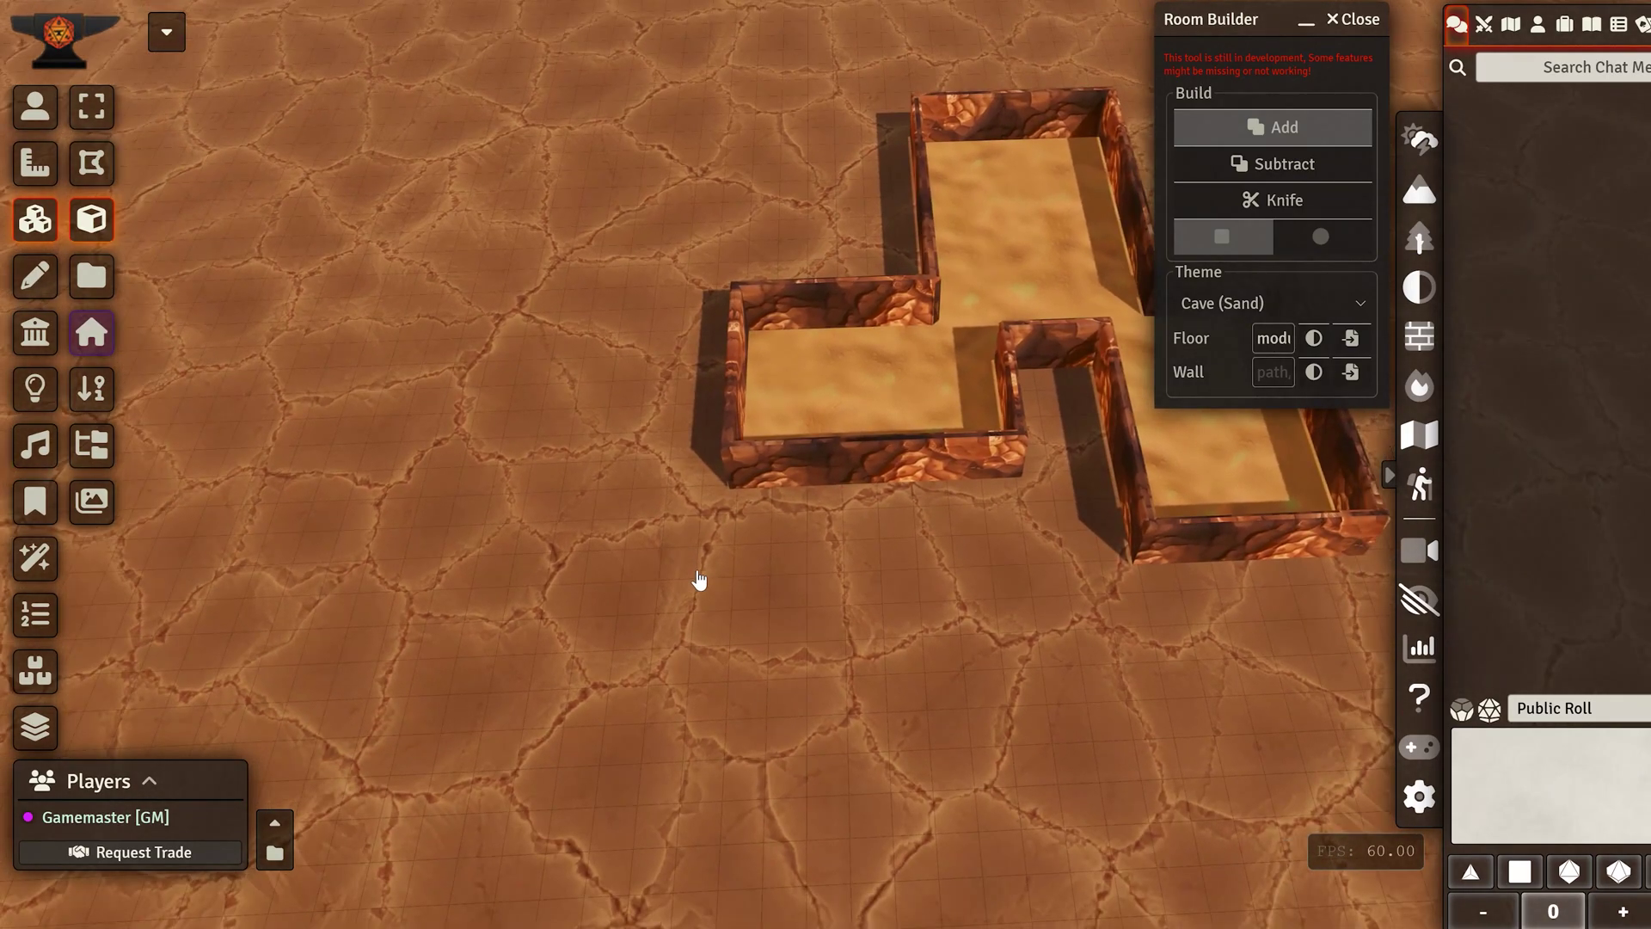
{"action": "scroll", "coordinate": [696, 572], "scroll_direction": "down", "scroll_amount": 3}
{"action": "right_click_drag", "start_coordinate": [825, 569], "coordinate": [762, 598]}
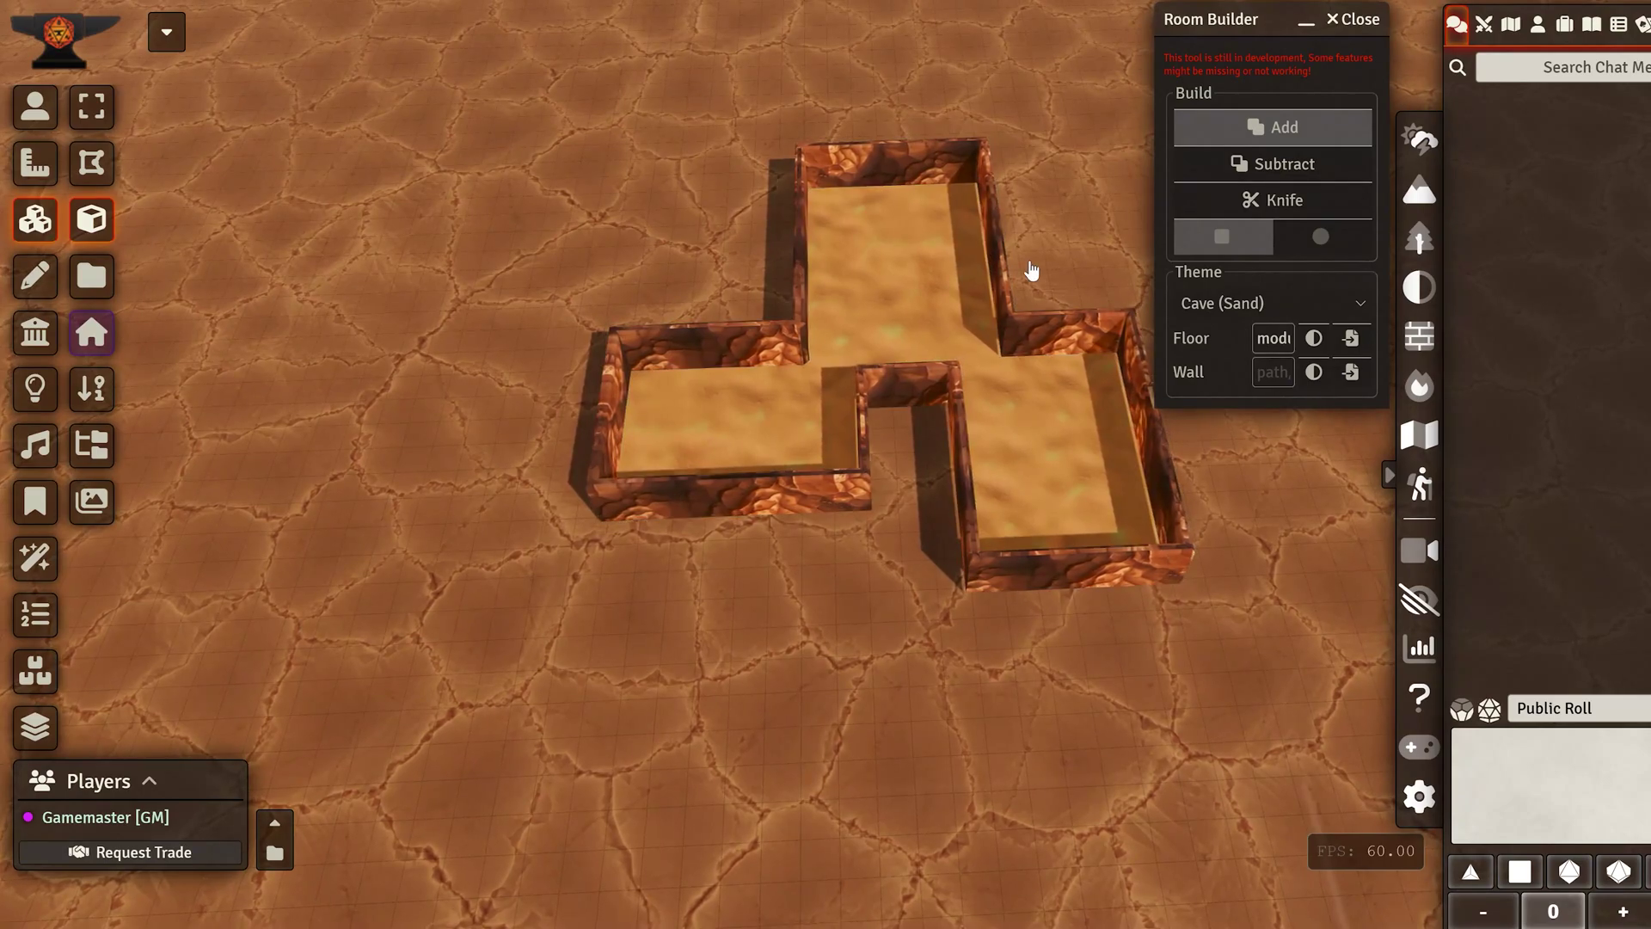
Add two overlapping round rooms at the left end of the structure, merging them with the first rectangular room.
{"action": "left_click", "coordinate": [1320, 236]}
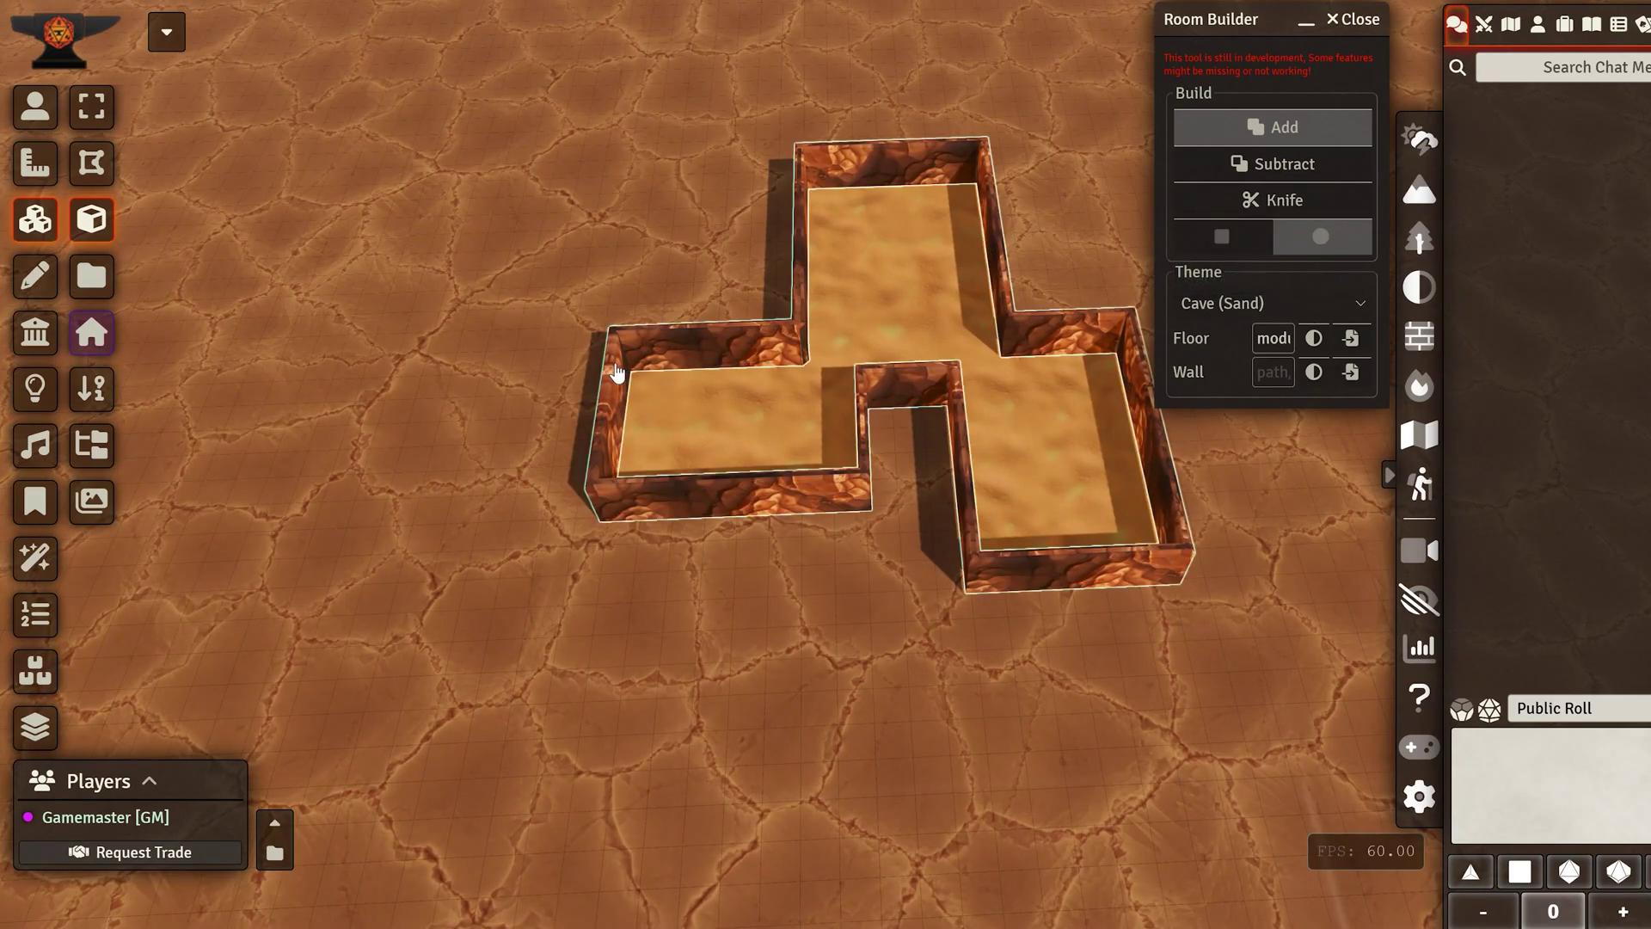
{"action": "left_click_drag", "start_coordinate": [516, 289], "coordinate": [667, 418]}
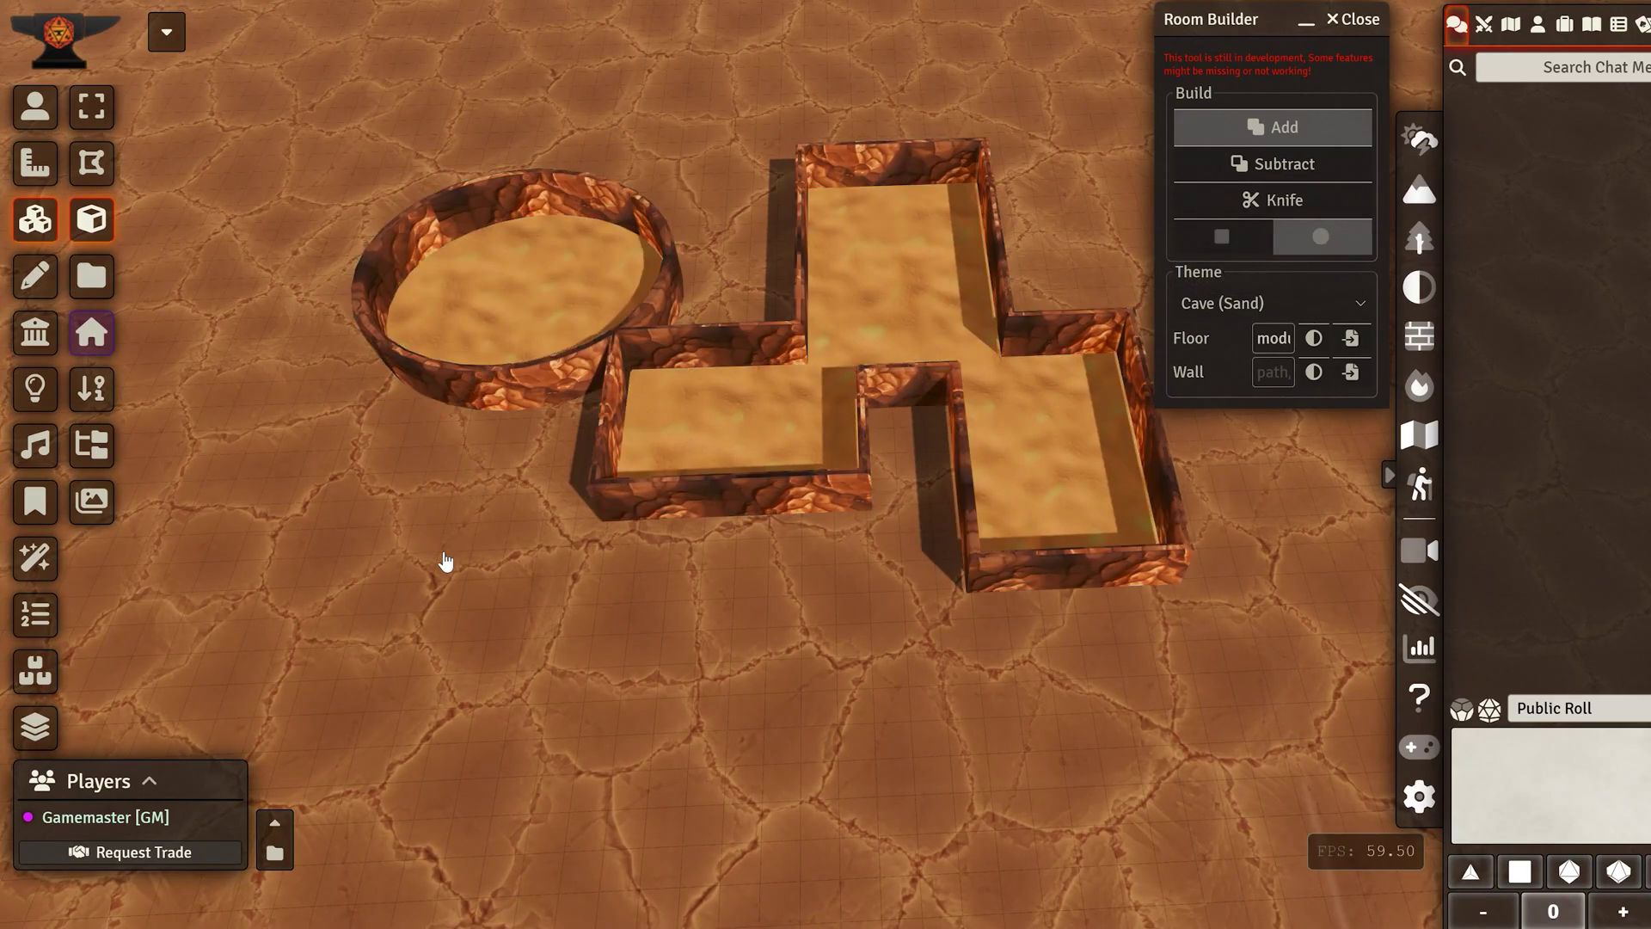
{"action": "left_click_drag", "start_coordinate": [664, 582], "coordinate": [484, 293]}
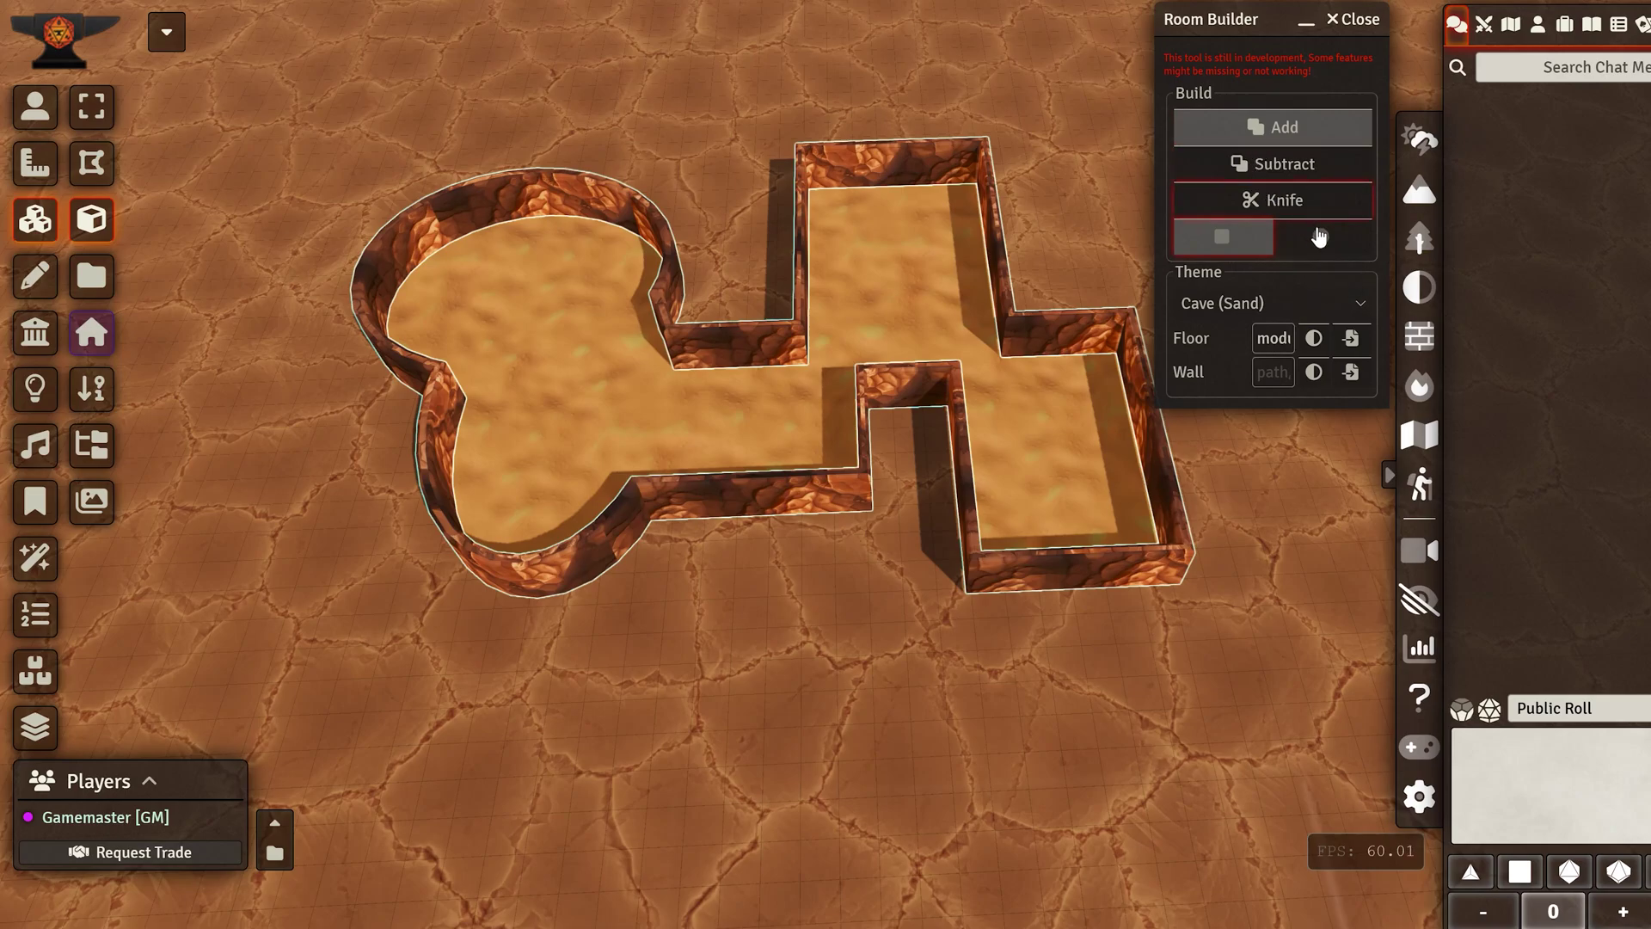
Subtract a circle from the round rooms' outer left side, and rectangles from the lower right room's bottom and the upper room's top wall.
{"action": "left_click", "coordinate": [1254, 173]}
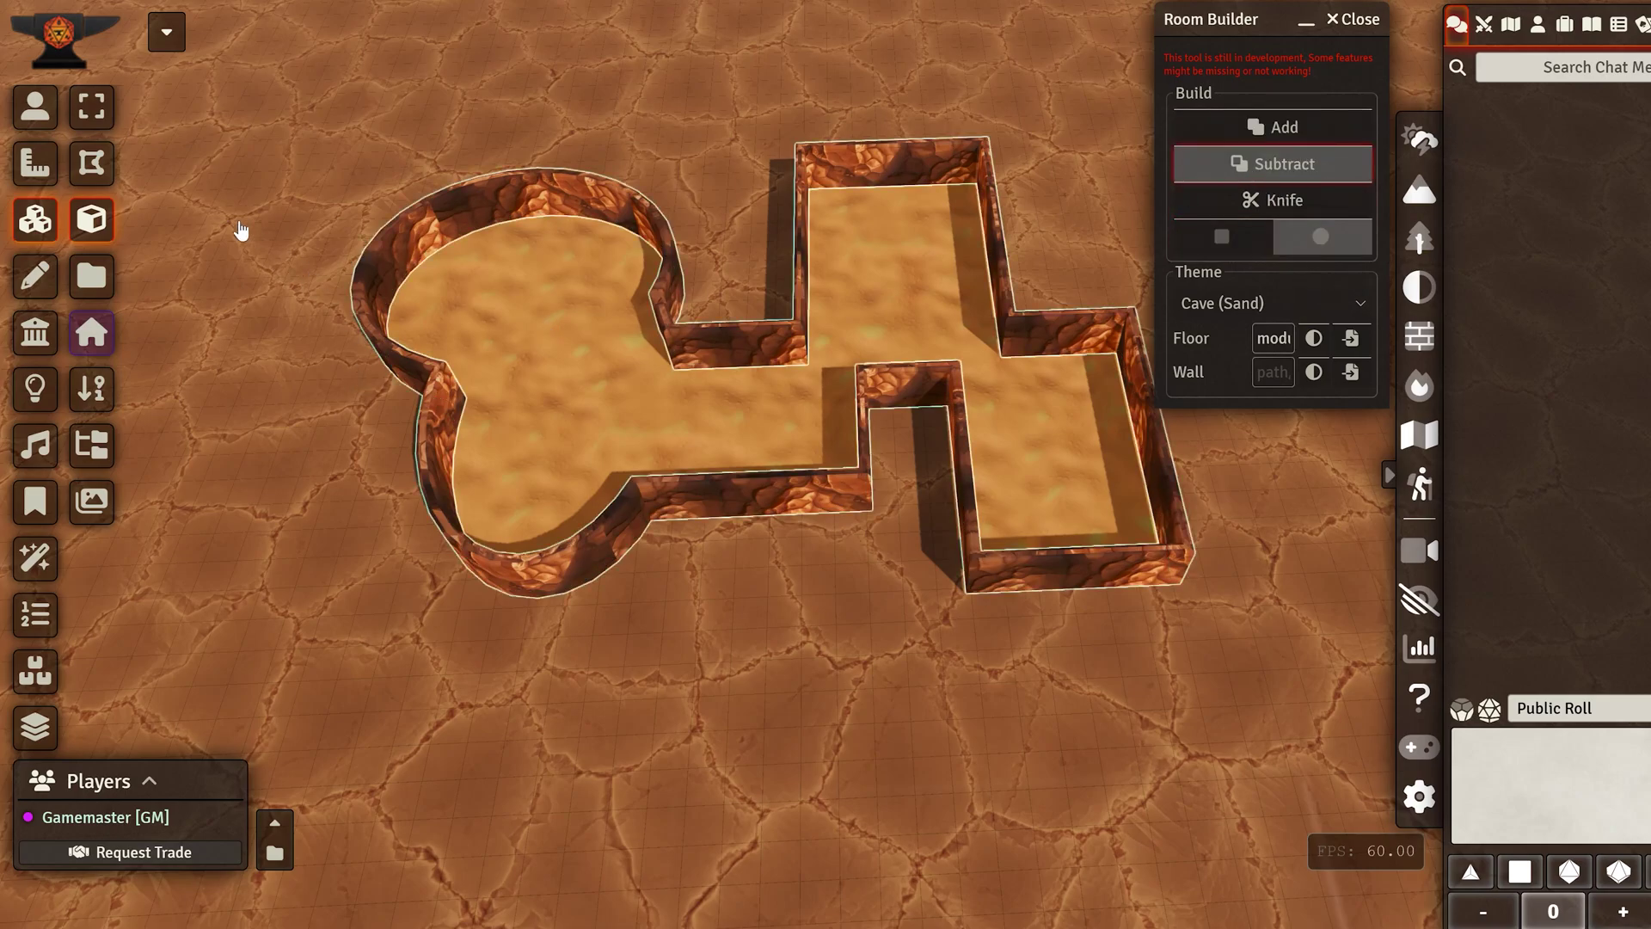
{"action": "left_click_drag", "start_coordinate": [232, 214], "coordinate": [527, 469]}
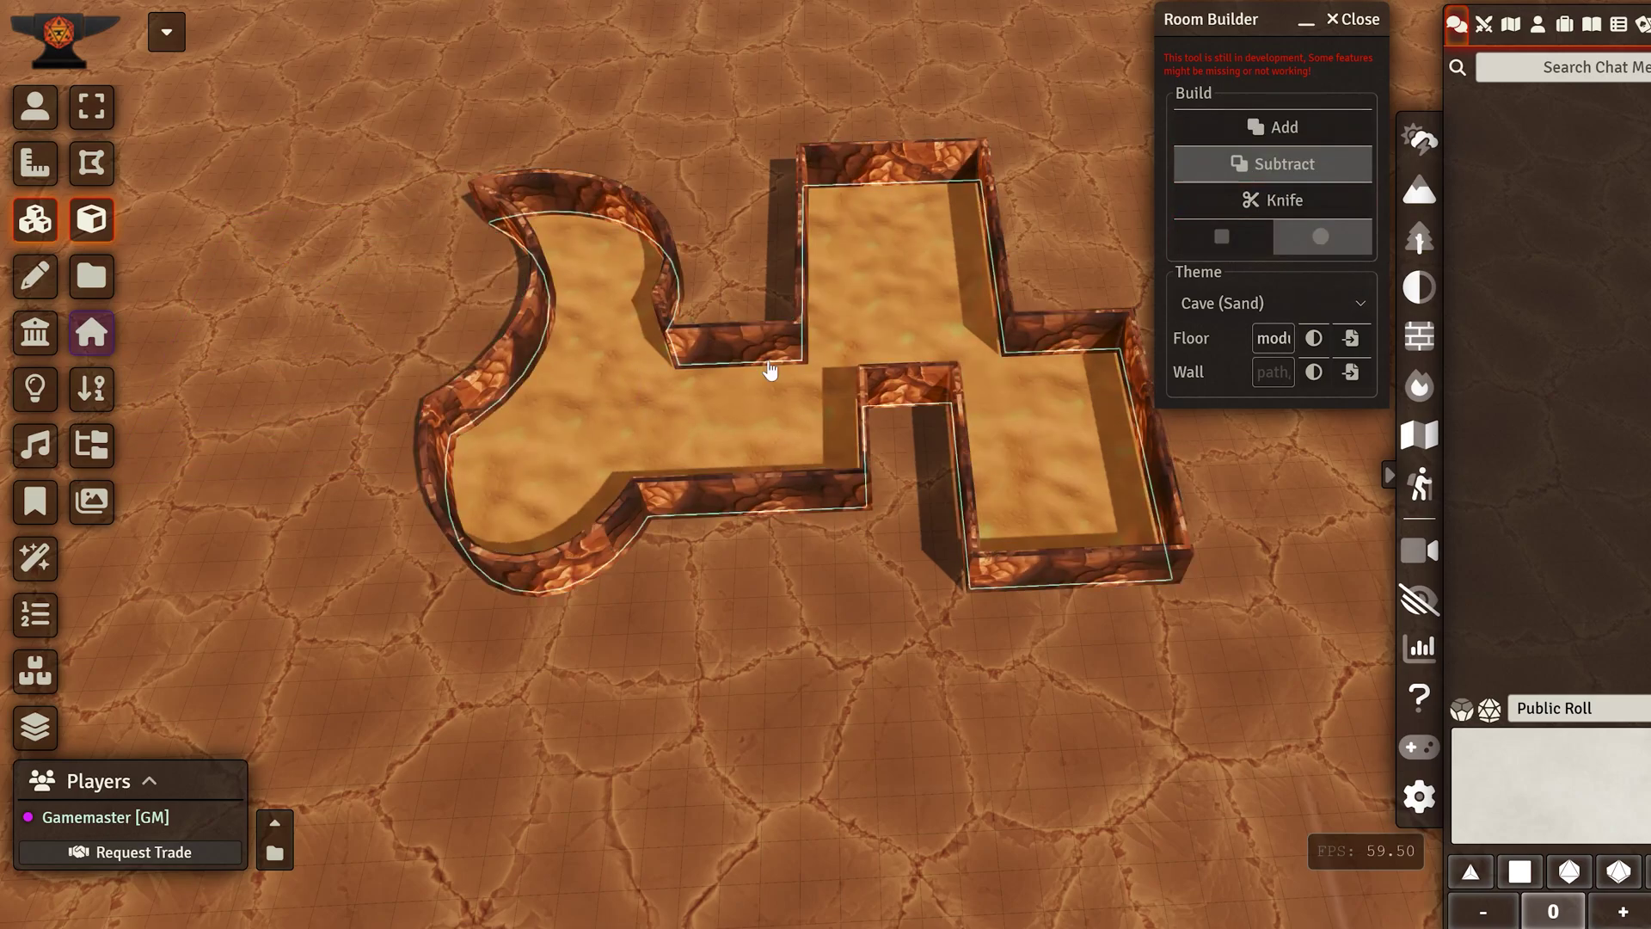
{"action": "left_click", "coordinate": [1199, 247]}
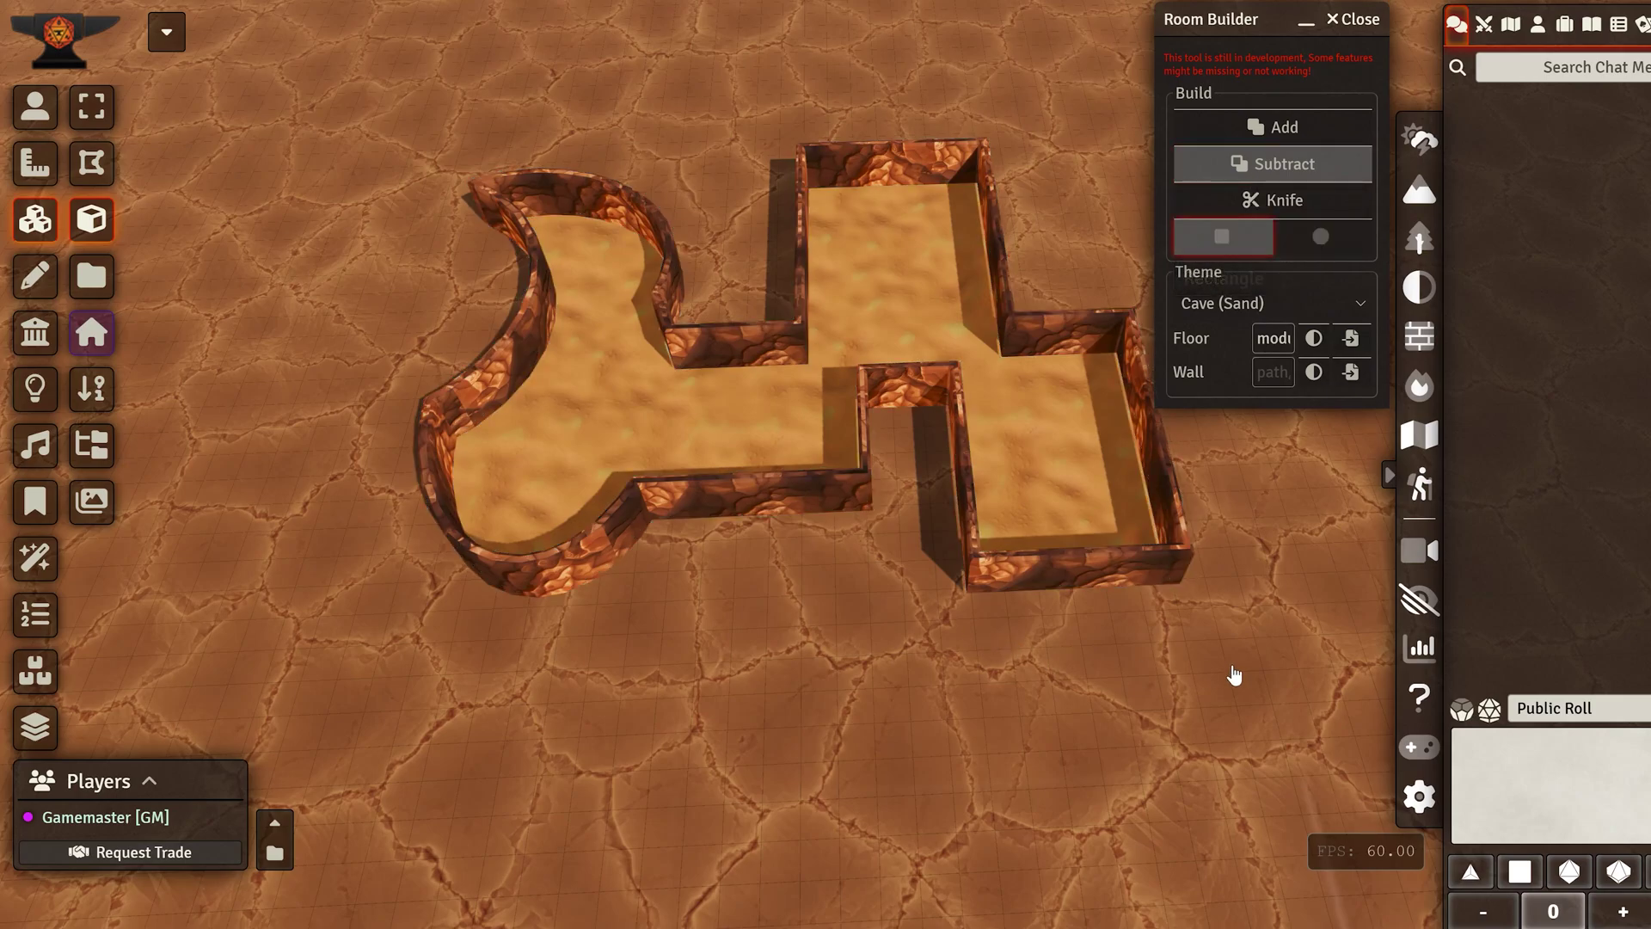
{"action": "left_click_drag", "start_coordinate": [1243, 671], "coordinate": [939, 503]}
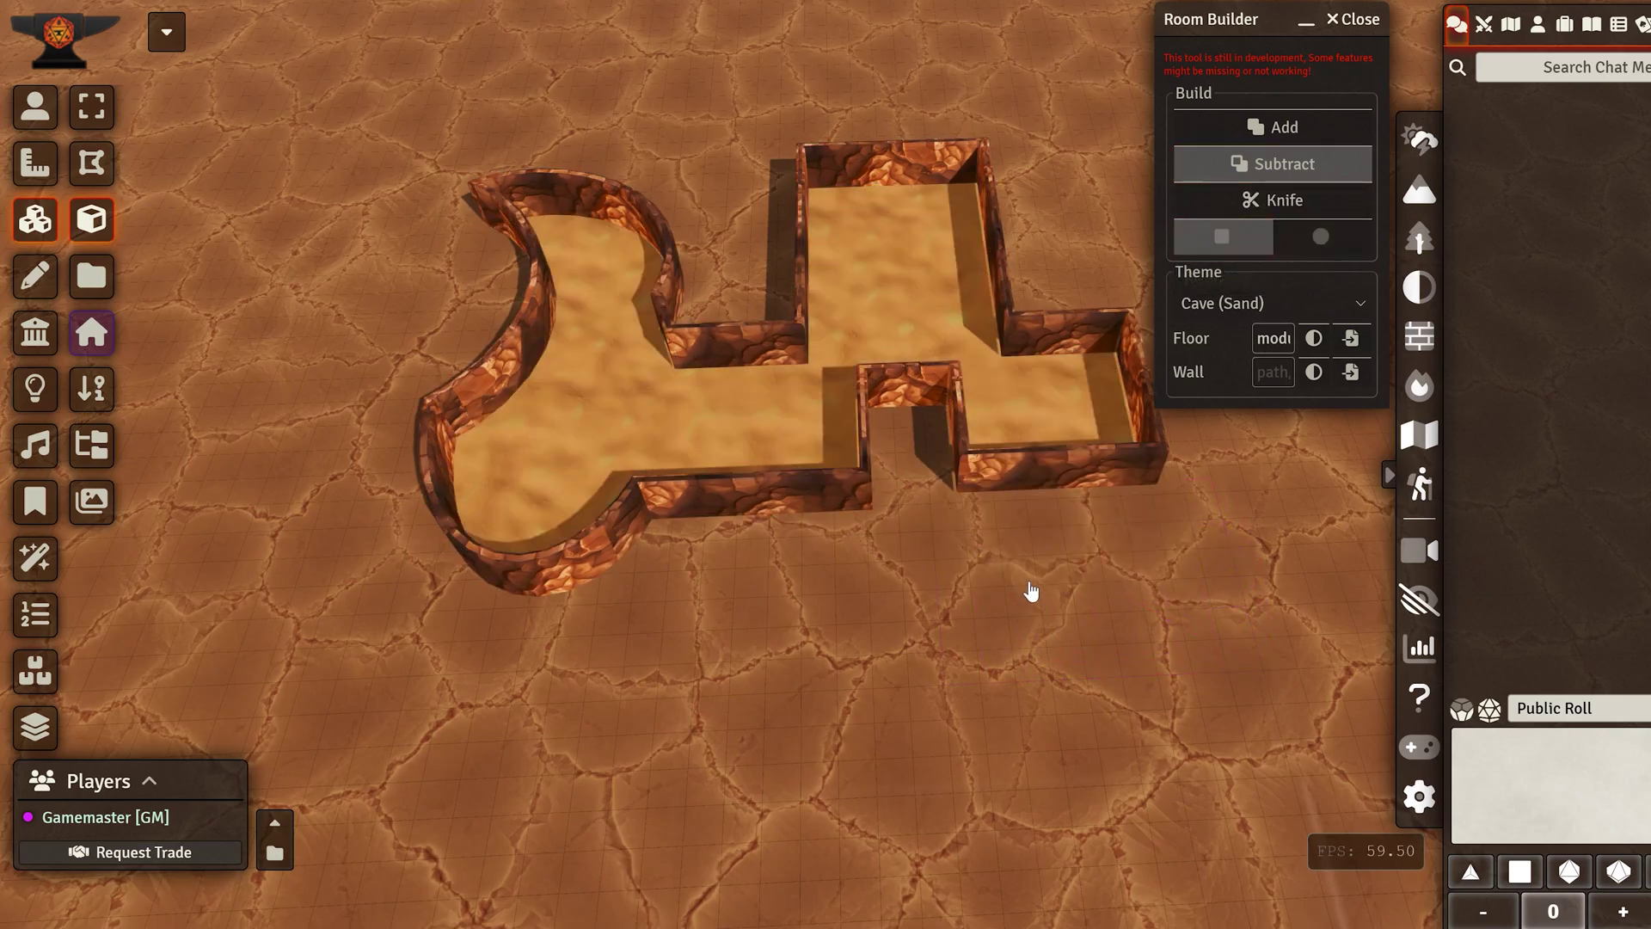
{"action": "right_click_drag", "start_coordinate": [970, 568], "coordinate": [877, 718]}
{"action": "left_click_drag", "start_coordinate": [781, 222], "coordinate": [847, 438]}
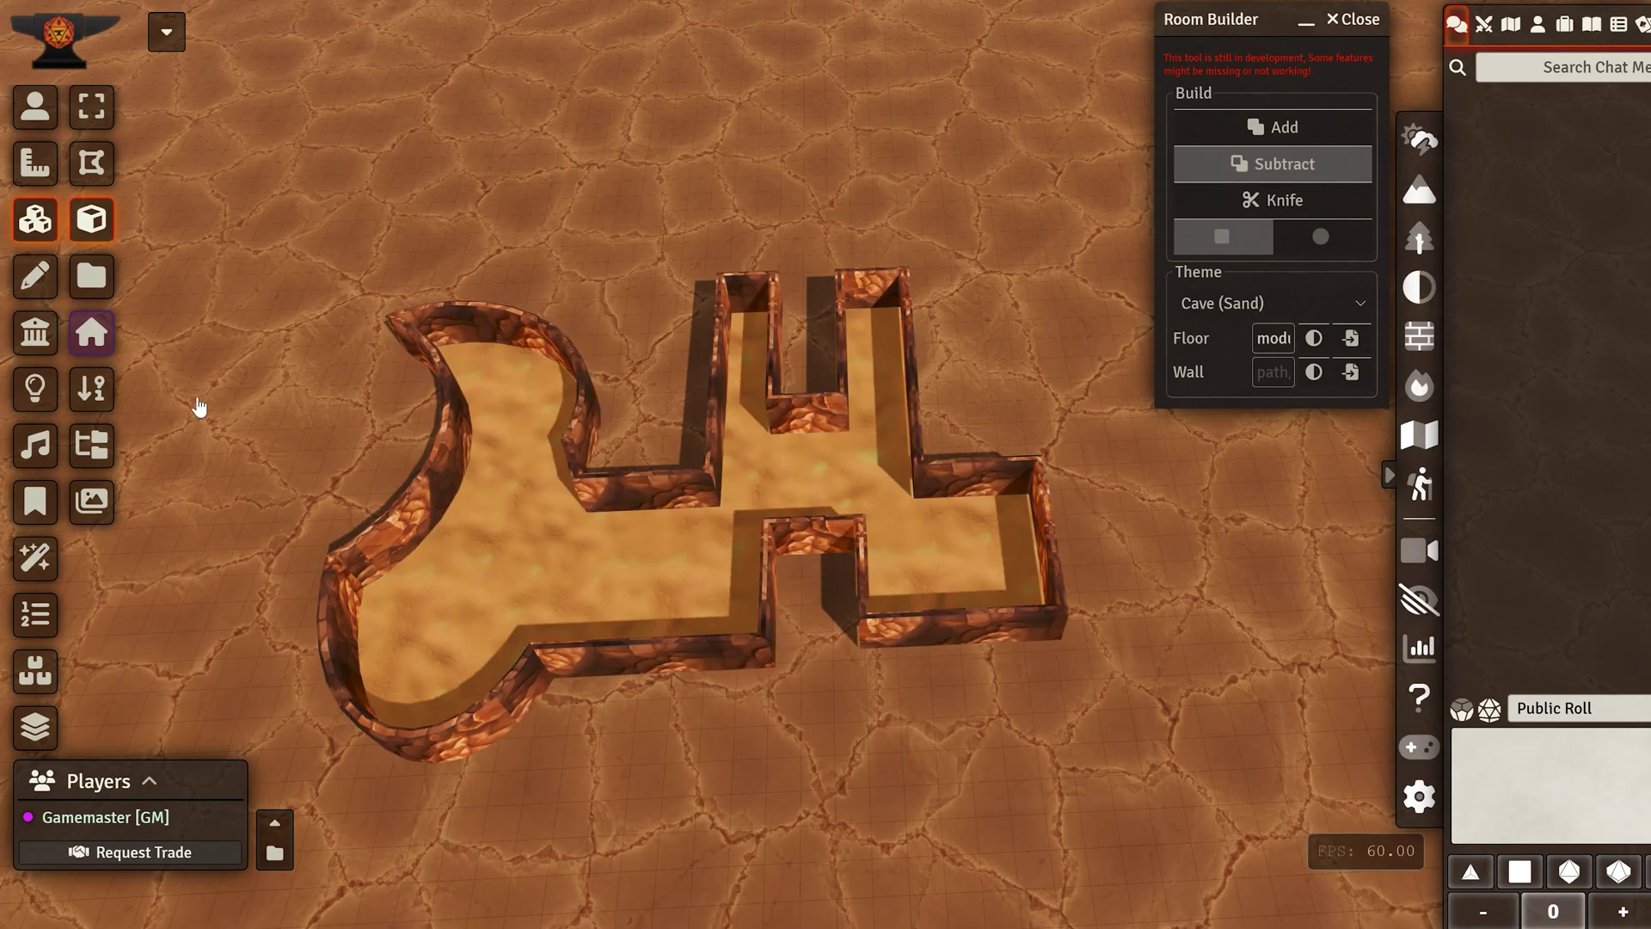
Add a narrow rectangular corridor extending left from the round rooms and another running down from its far end.
{"action": "right_click_drag", "start_coordinate": [197, 398], "coordinate": [470, 396]}
{"action": "left_click", "coordinate": [1235, 132]}
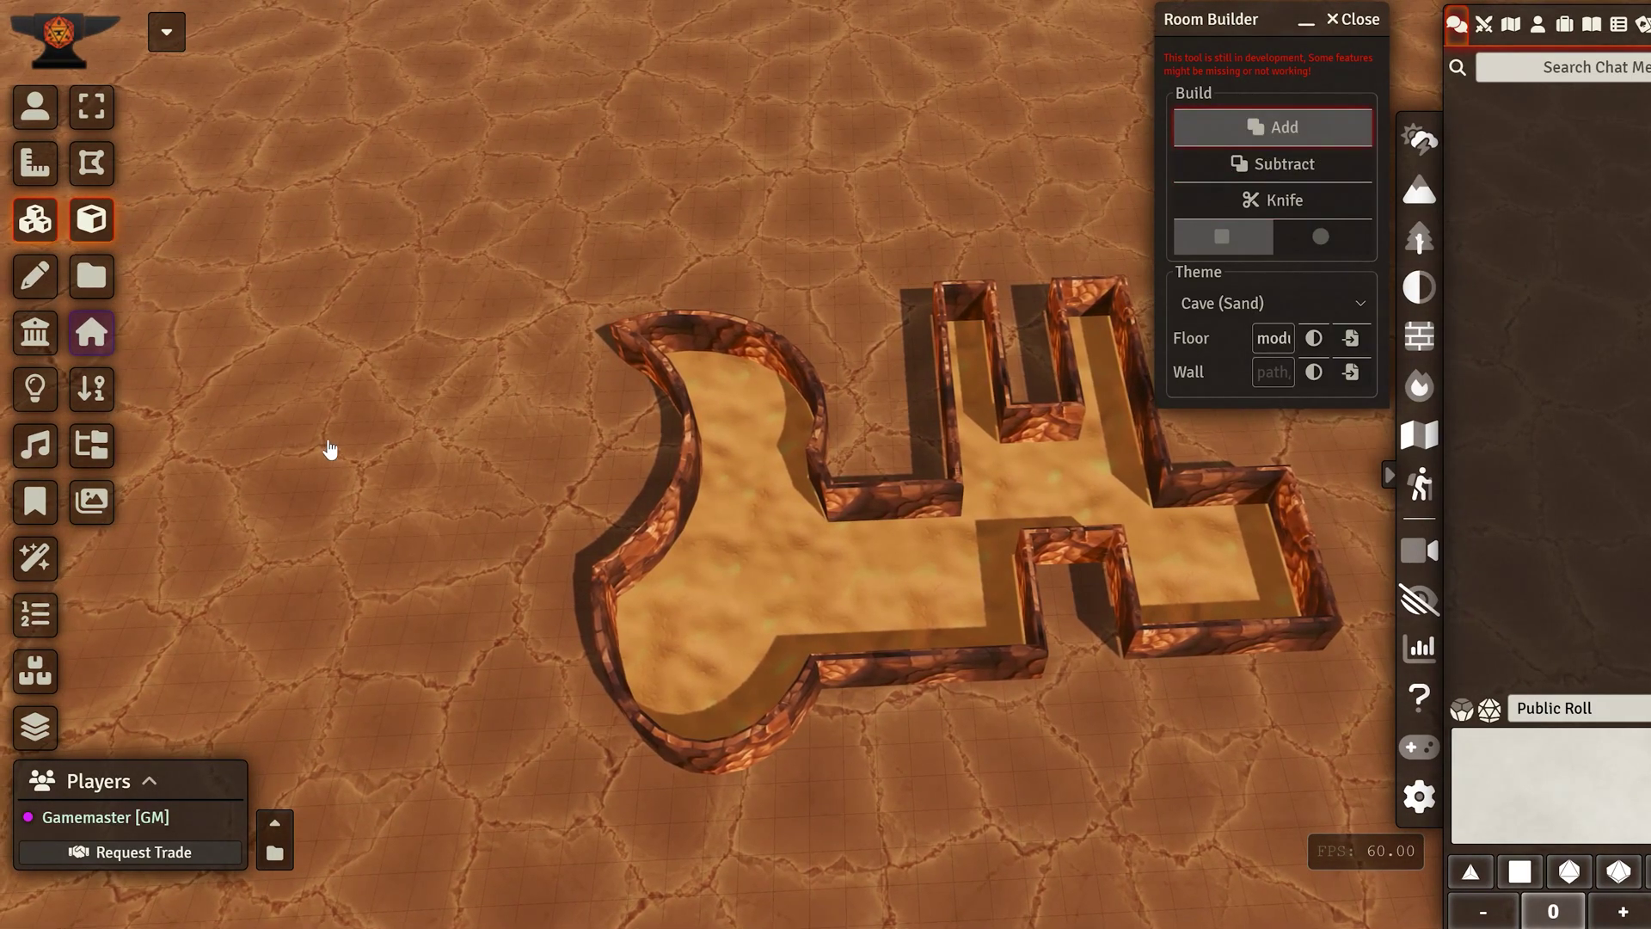
{"action": "left_click_drag", "start_coordinate": [330, 448], "coordinate": [725, 564]}
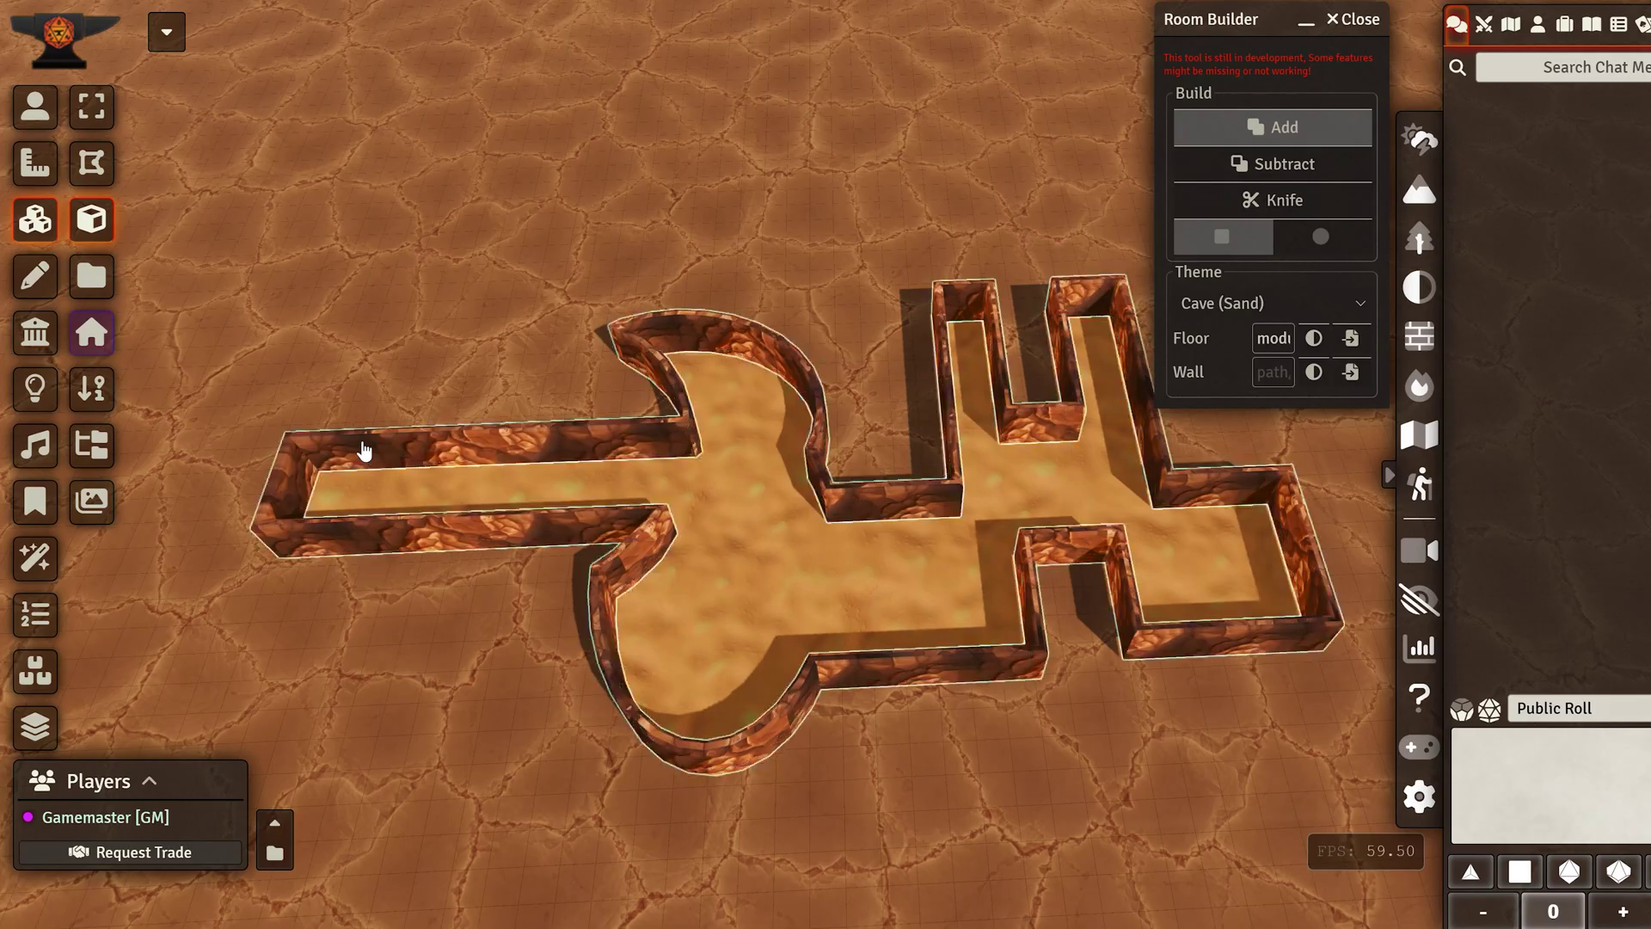
{"action": "right_click_drag", "start_coordinate": [337, 690], "coordinate": [645, 700]}
{"action": "left_click_drag", "start_coordinate": [658, 762], "coordinate": [590, 419]}
{"action": "right_click_drag", "start_coordinate": [828, 839], "coordinate": [550, 740]}
{"action": "right_click_drag", "start_coordinate": [860, 739], "coordinate": [737, 825]}
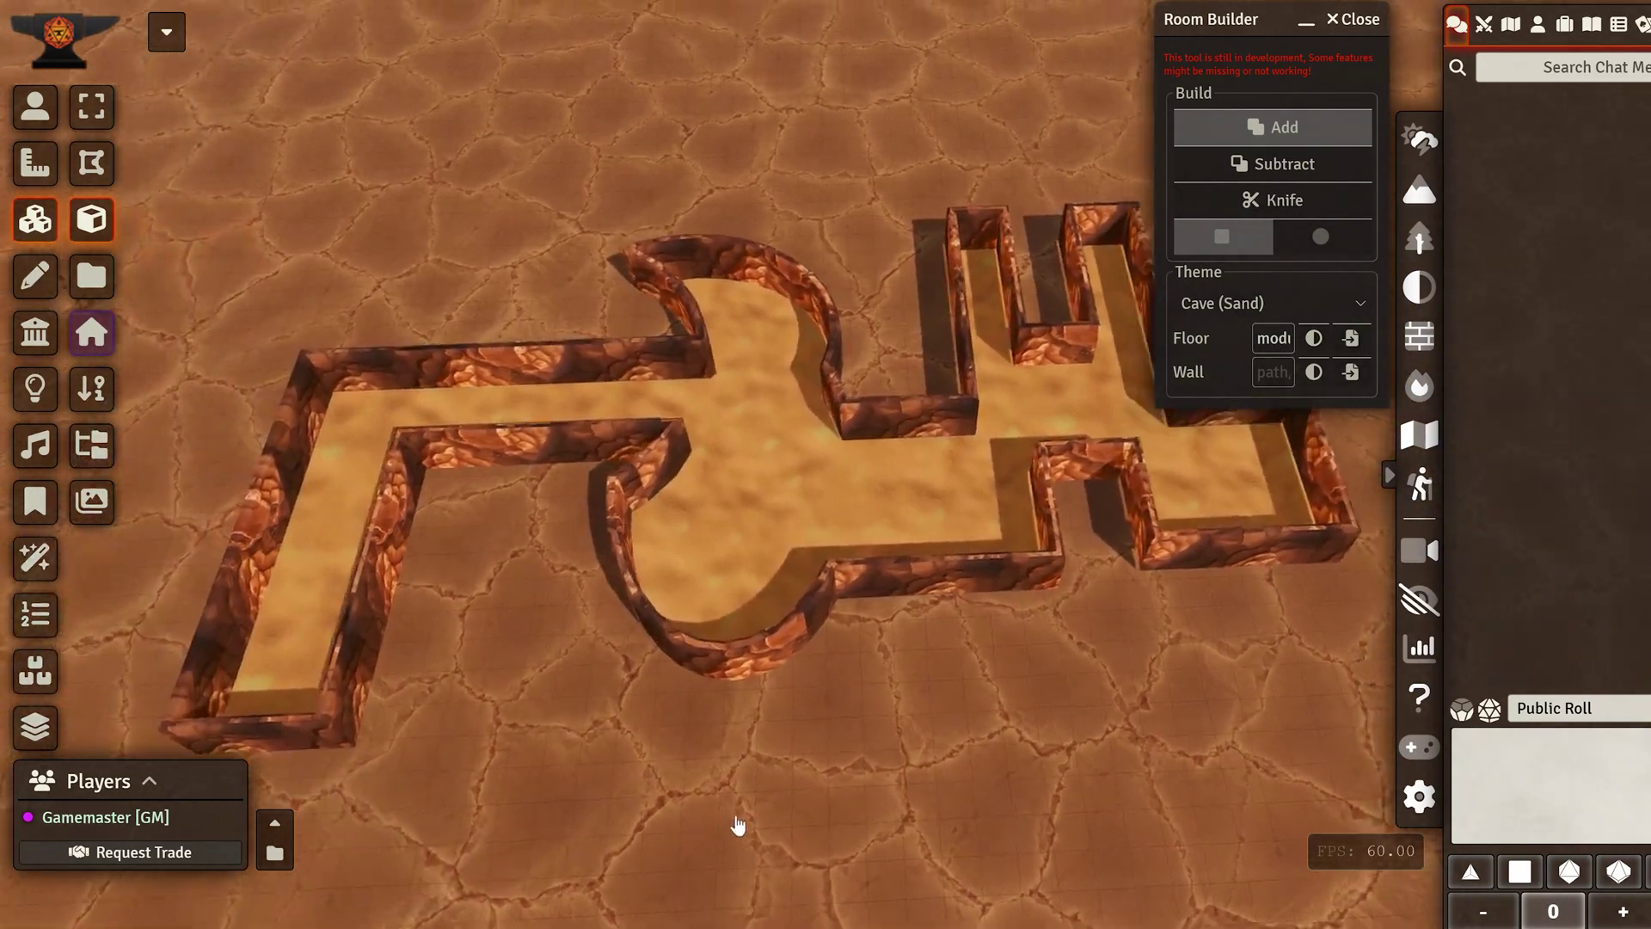
Add a rectangular corridor from the lower end of the left corridor back to the round room, closing the loop.
{"action": "right_click_drag", "start_coordinate": [456, 653], "coordinate": [657, 553]}
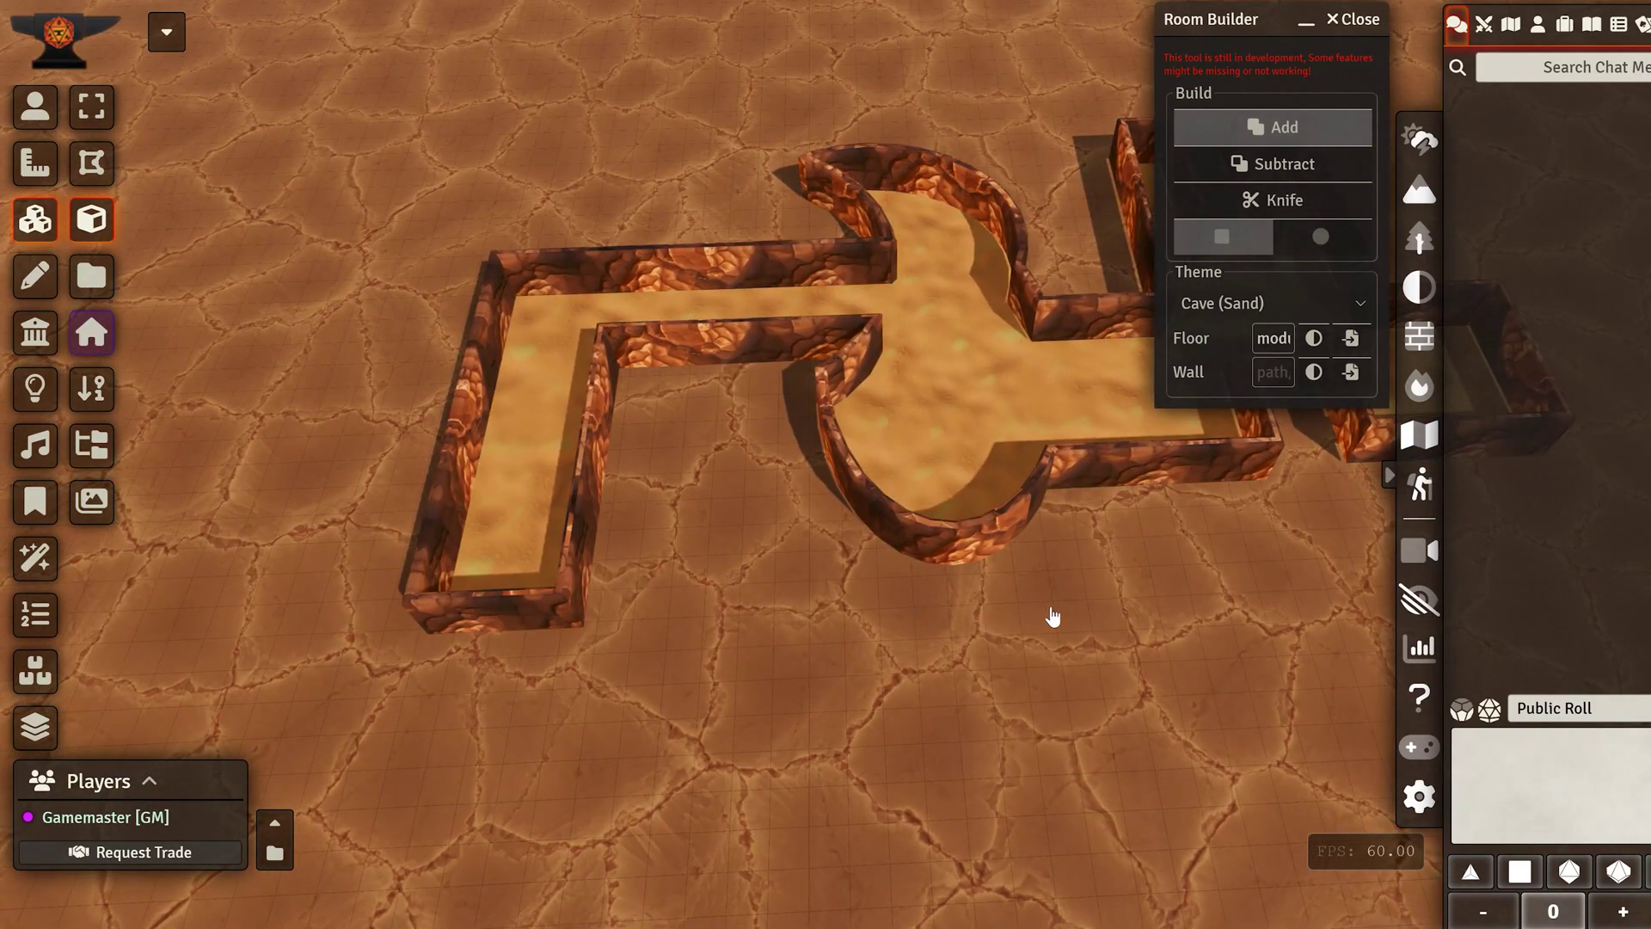
{"action": "left_click", "coordinate": [948, 607]}
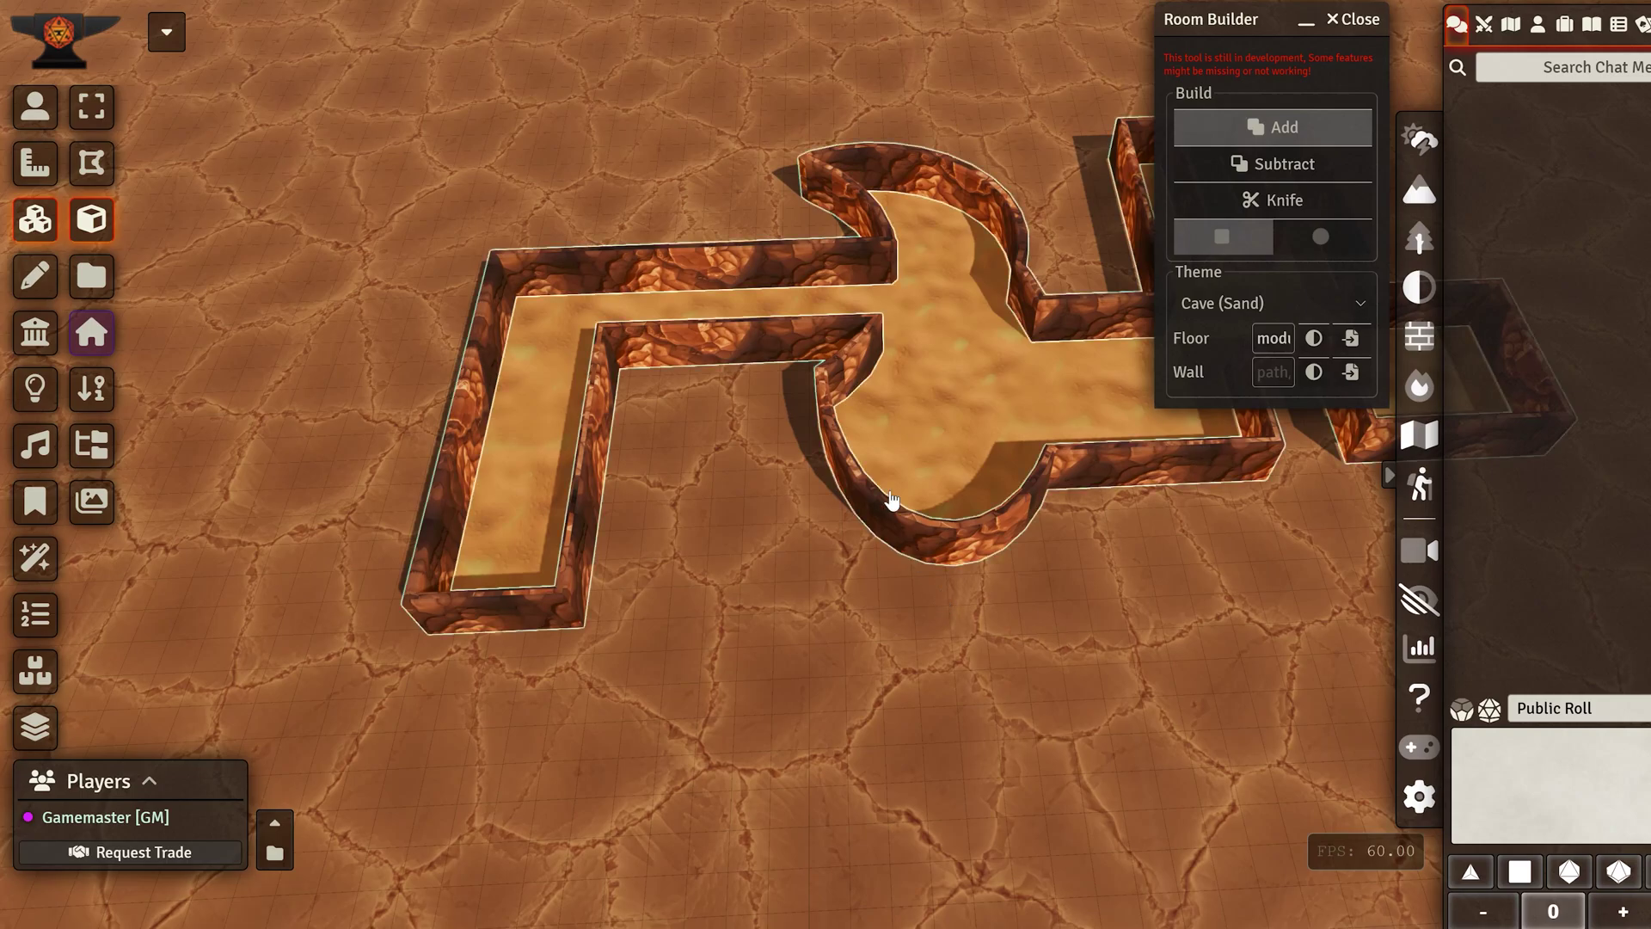
{"action": "left_click", "coordinate": [533, 503]}
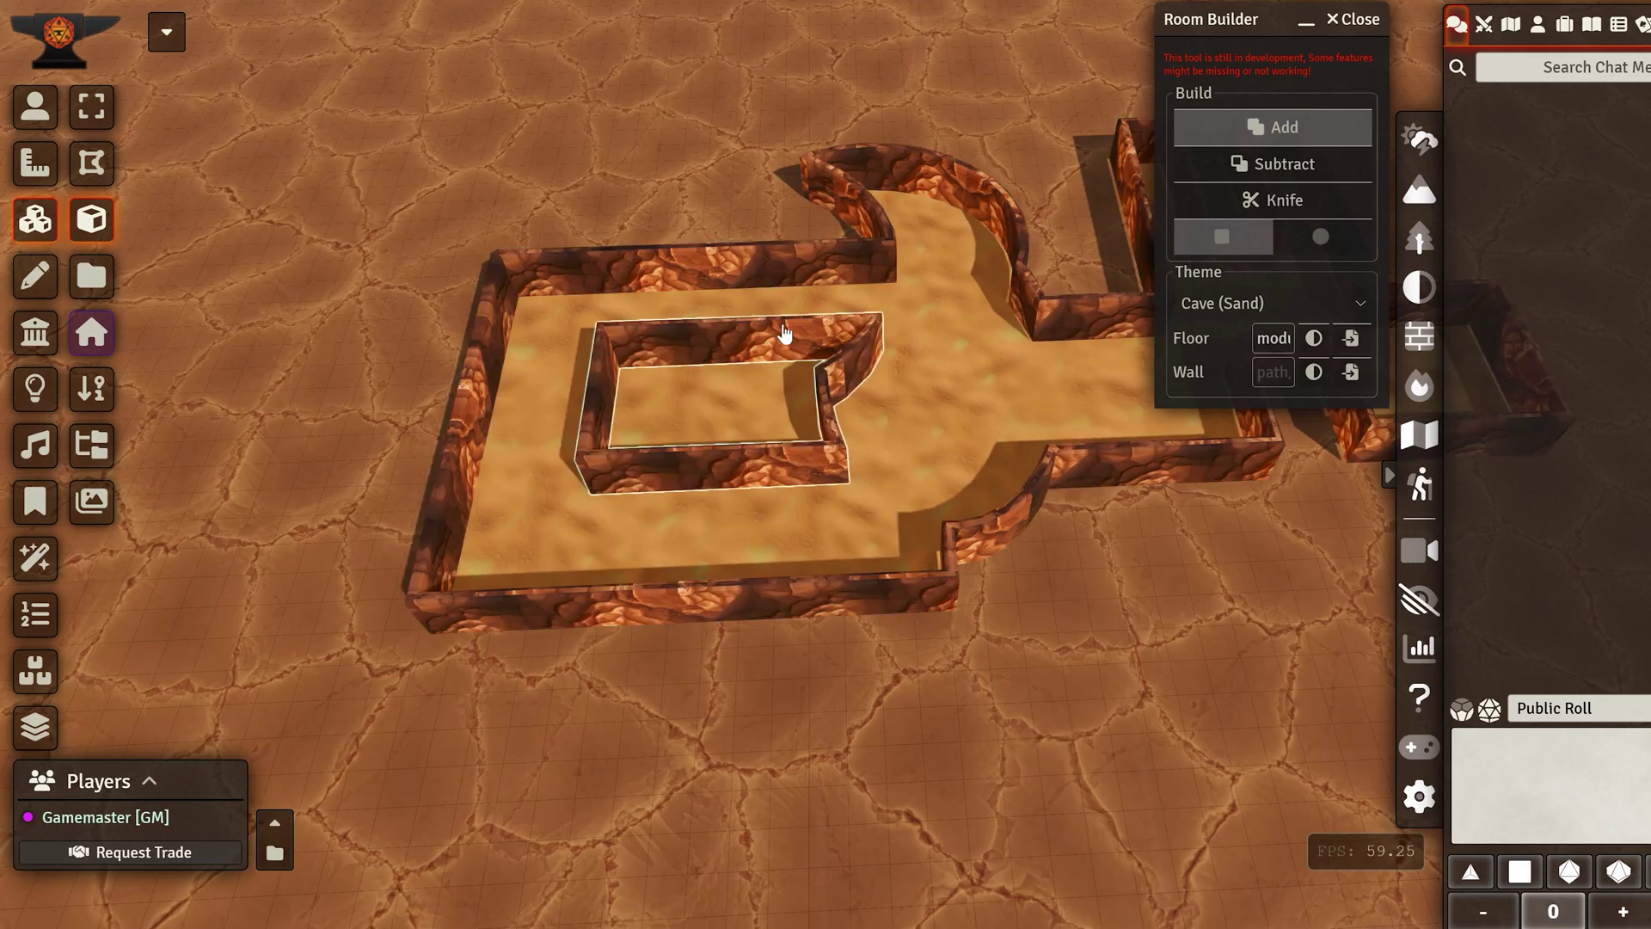
{"action": "right_click_drag", "start_coordinate": [1118, 645], "coordinate": [1032, 774]}
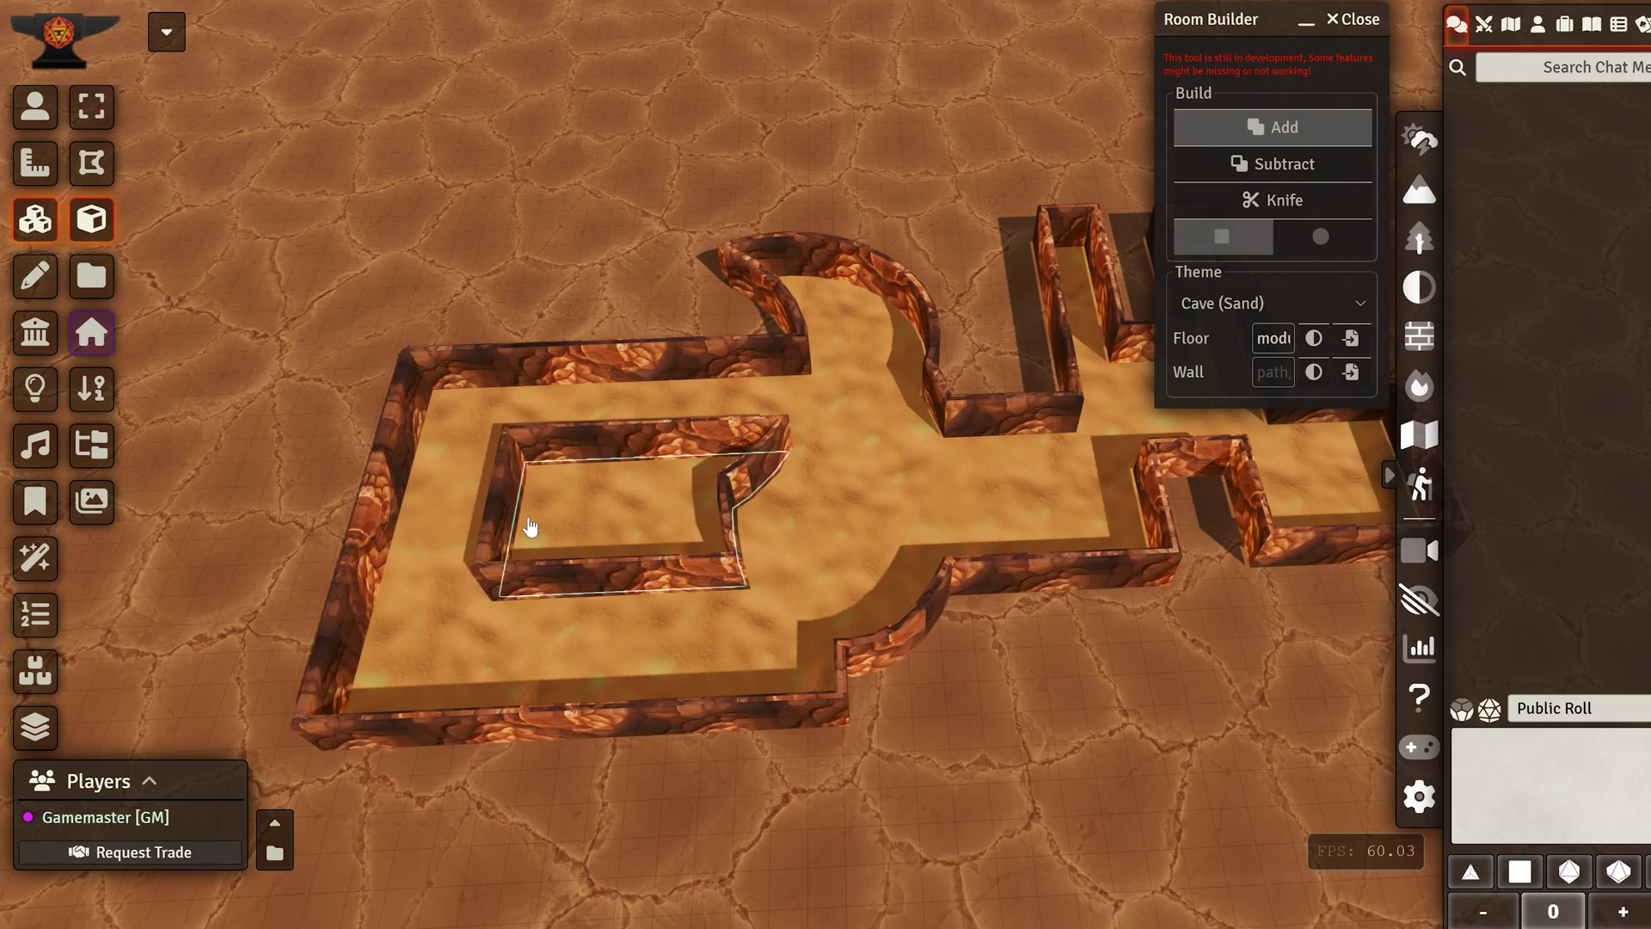
{"action": "right_click_drag", "start_coordinate": [1230, 793], "coordinate": [854, 747]}
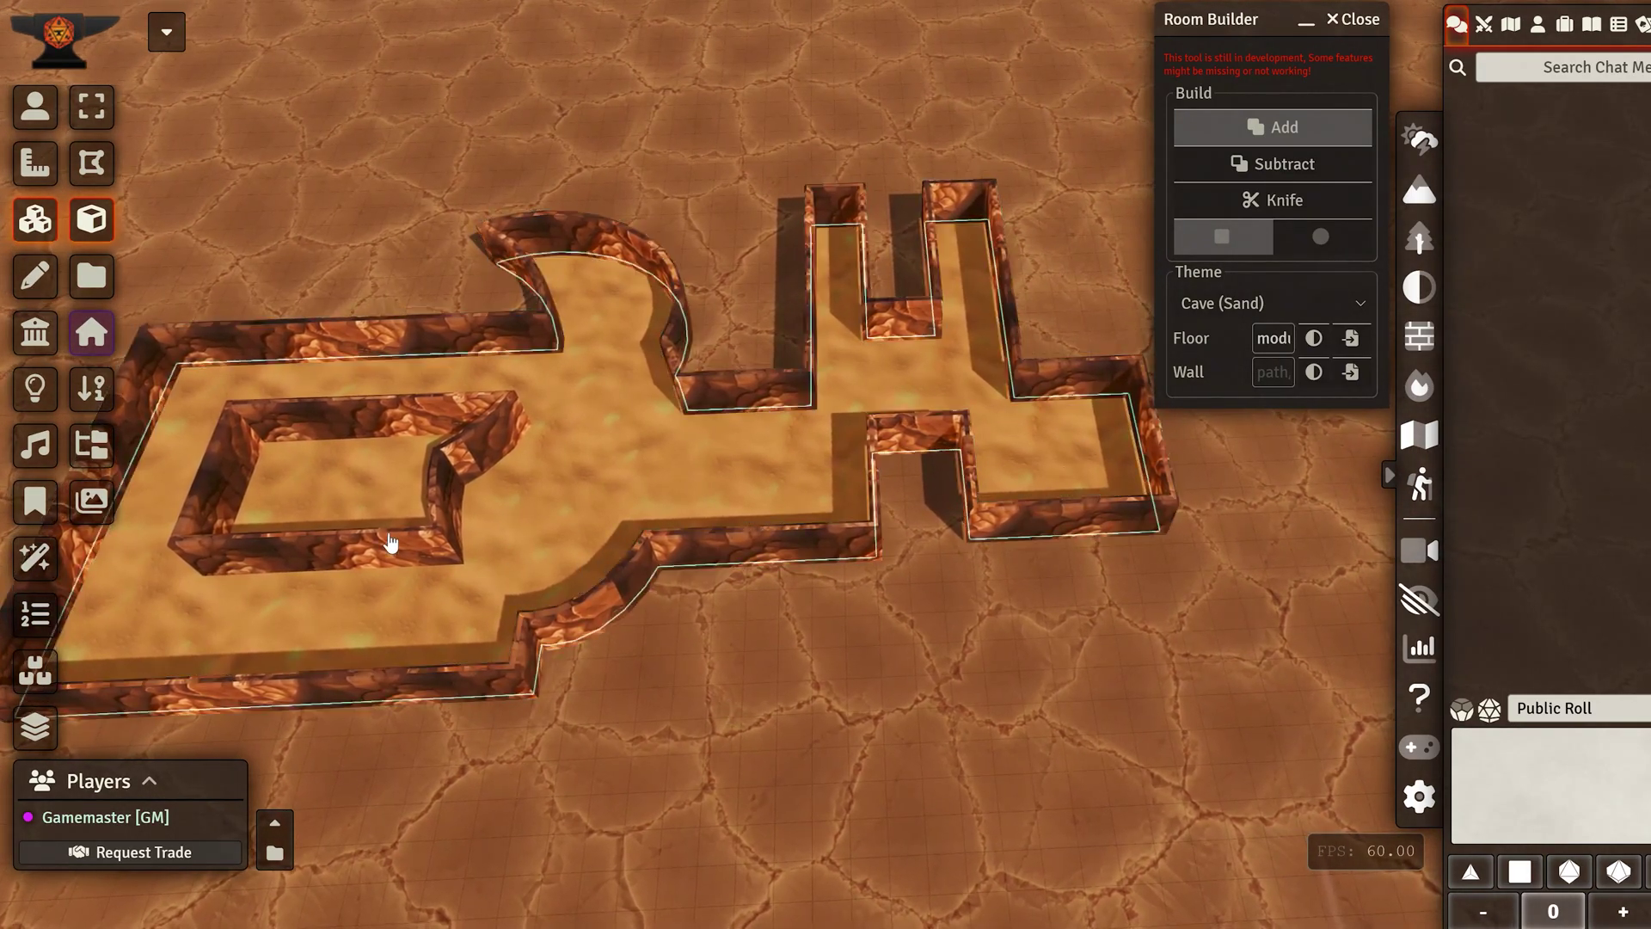
Cut a rectangular opening in the bottom wall of the lower corridor with the Knife.
{"action": "right_click_drag", "start_coordinate": [557, 728], "coordinate": [955, 726]}
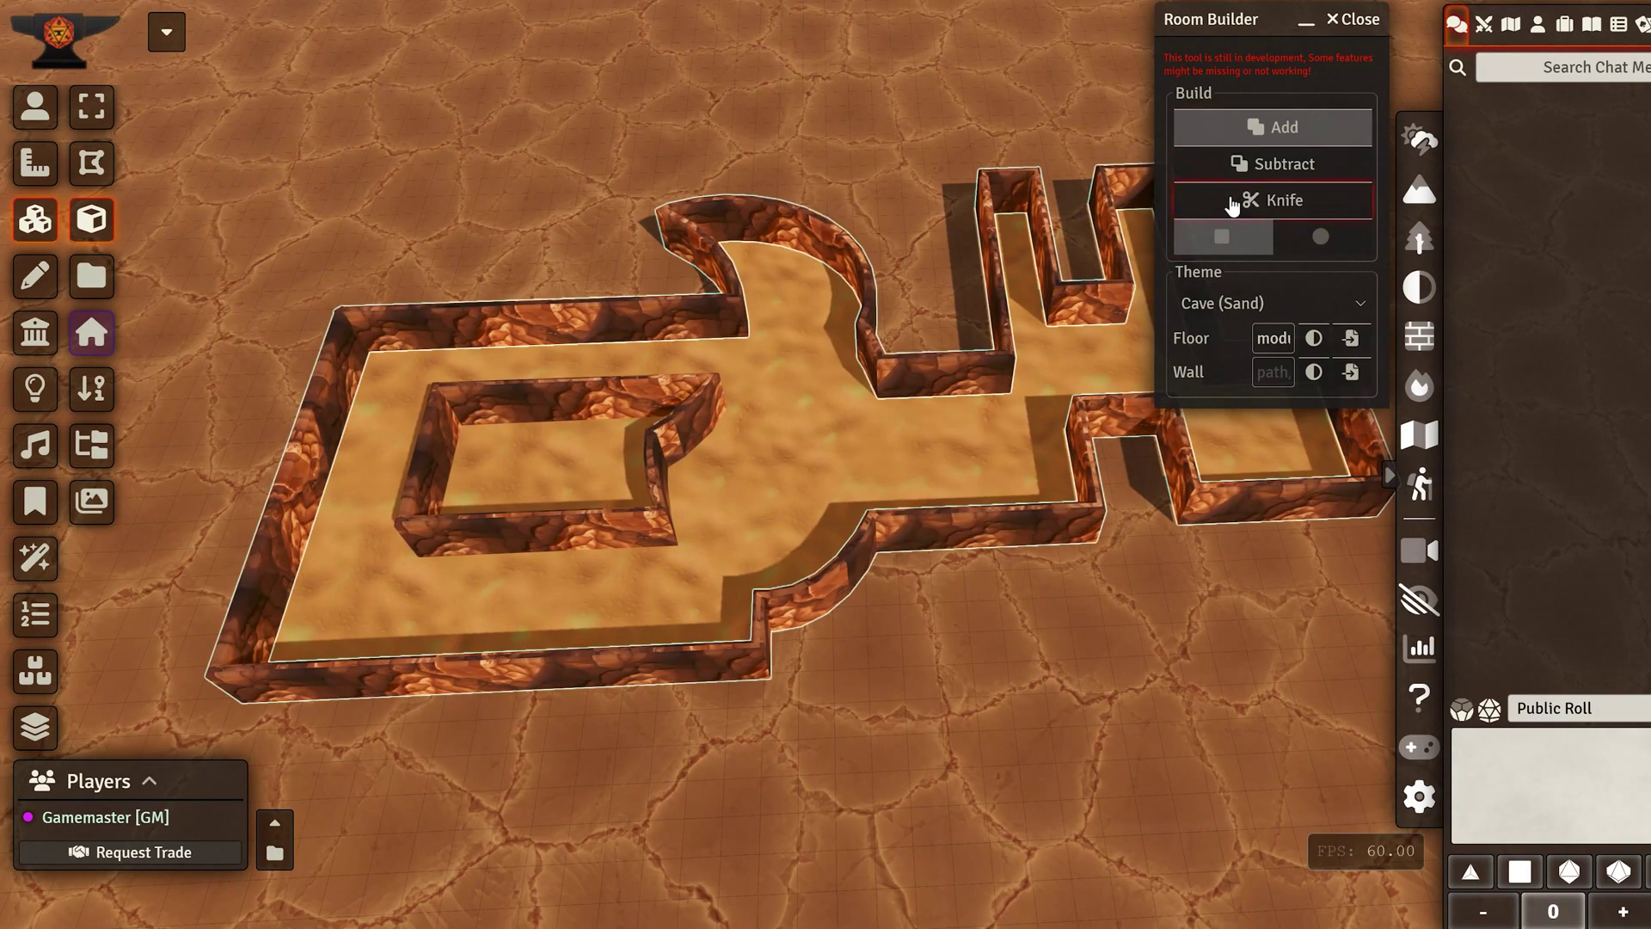
{"action": "left_click", "coordinate": [1232, 203]}
{"action": "right_click_drag", "start_coordinate": [840, 667], "coordinate": [900, 671]}
{"action": "scroll", "coordinate": [932, 686], "scroll_direction": "up", "scroll_amount": 3}
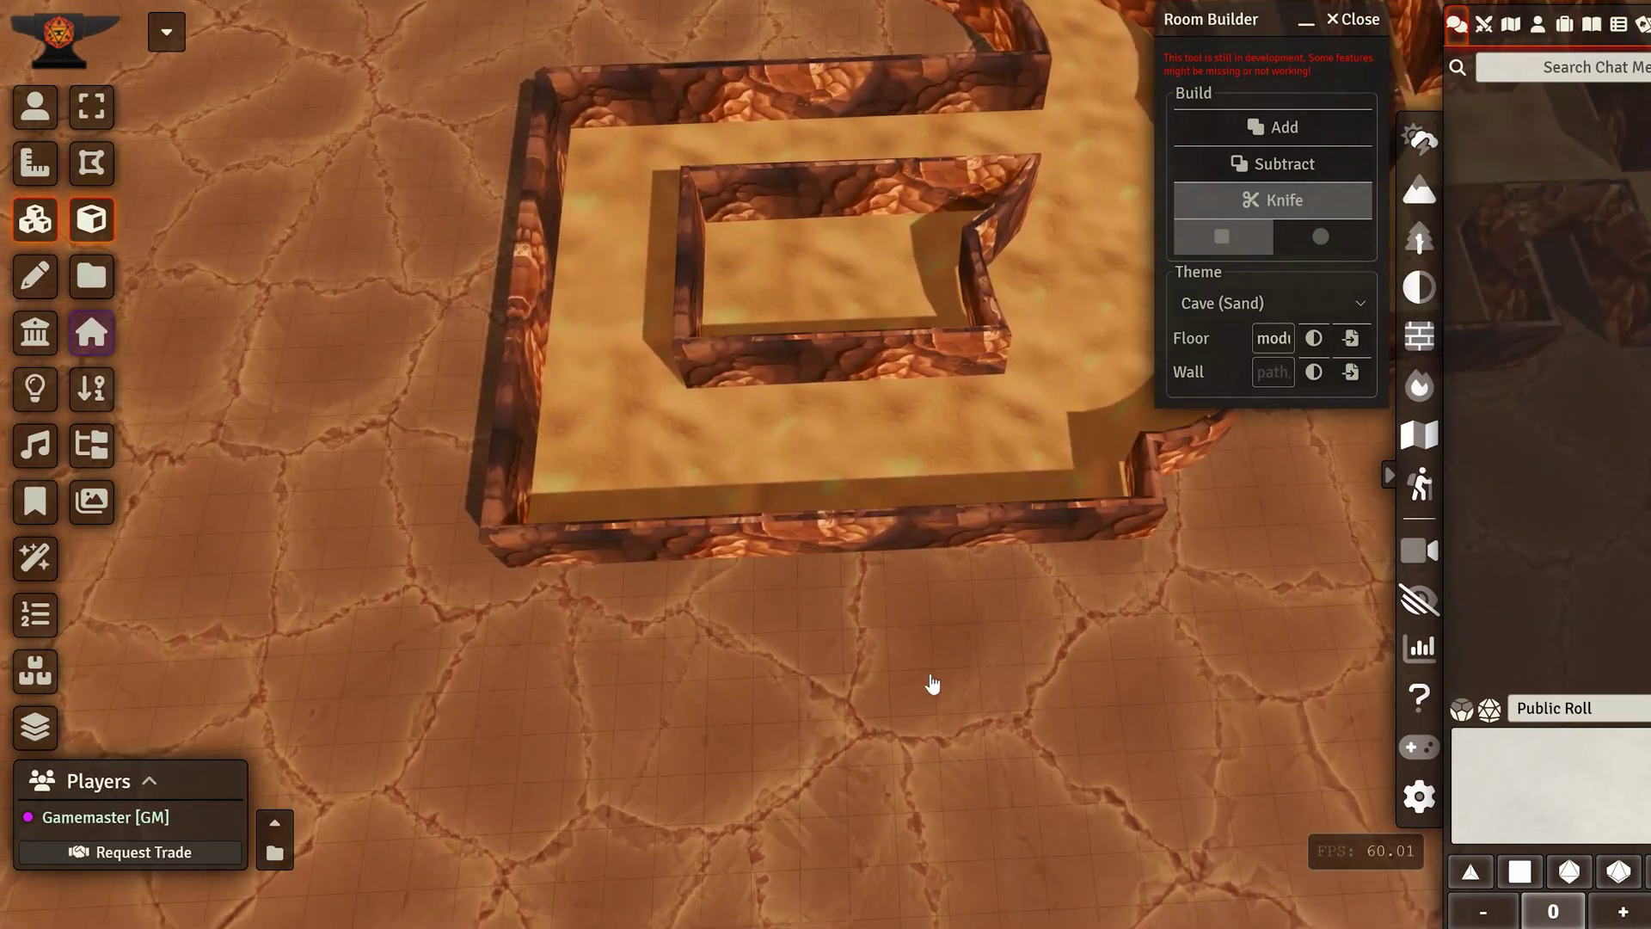
{"action": "left_click_drag", "start_coordinate": [775, 632], "coordinate": [876, 483]}
Cut circular Knife openings in the lower right room's outer corner and in the curved wall beside the lower corridor.
{"action": "scroll", "coordinate": [988, 668], "scroll_direction": "down", "scroll_amount": 5}
{"action": "right_click_drag", "start_coordinate": [988, 667], "coordinate": [836, 608]}
{"action": "scroll", "coordinate": [1063, 658], "scroll_direction": "up", "scroll_amount": 3}
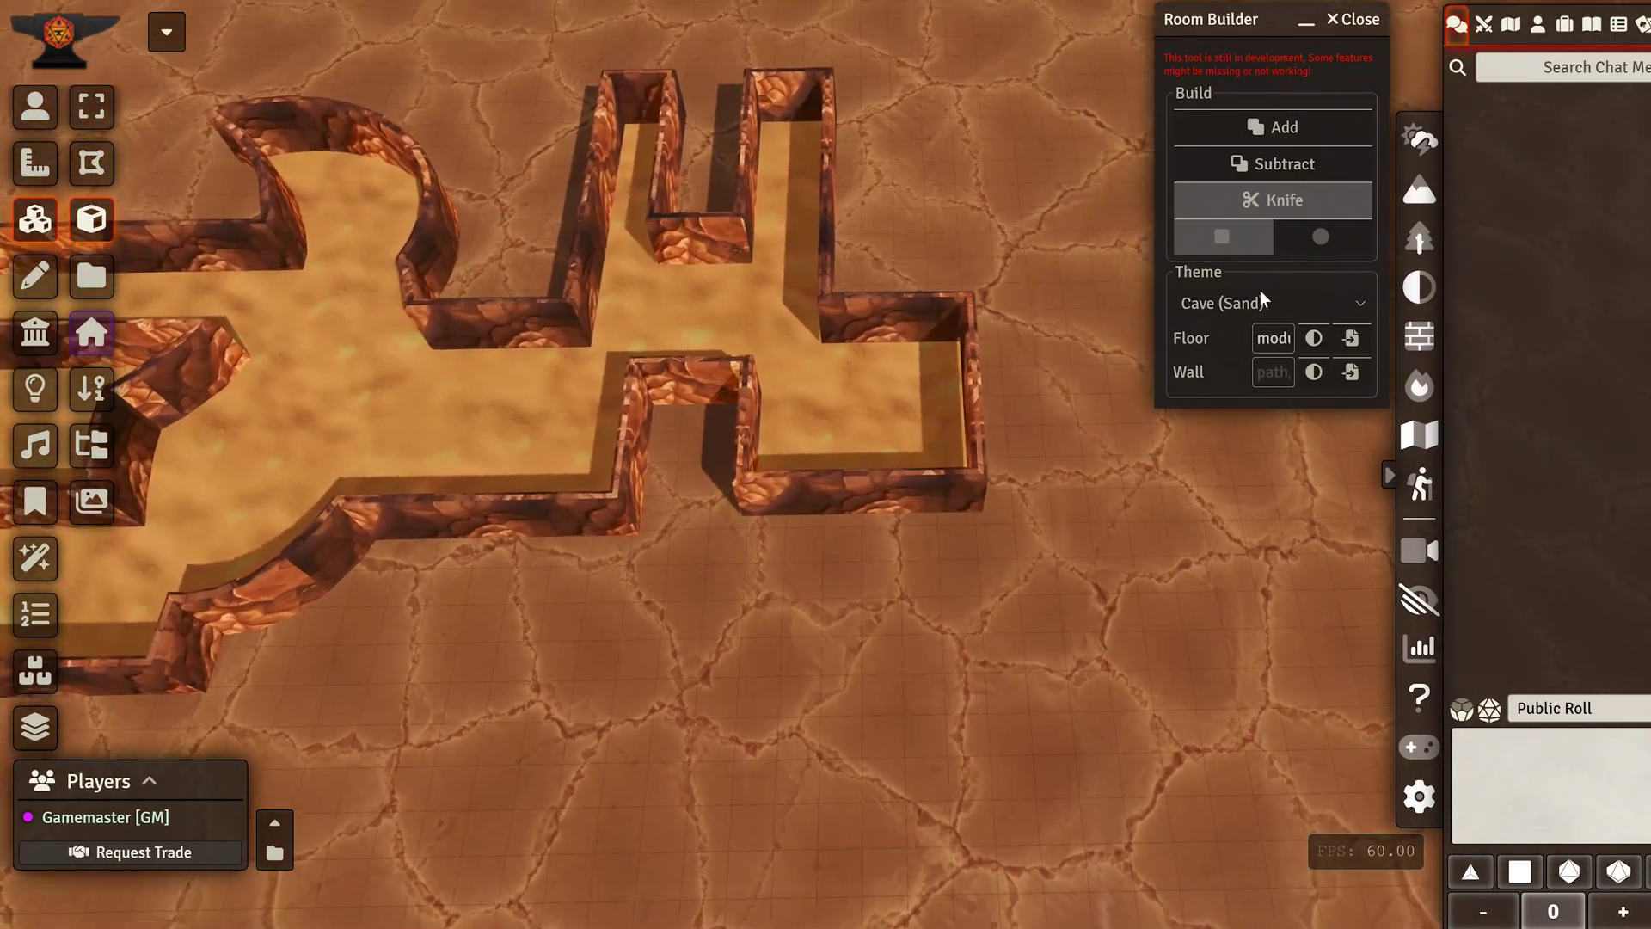
{"action": "left_click", "coordinate": [1321, 236]}
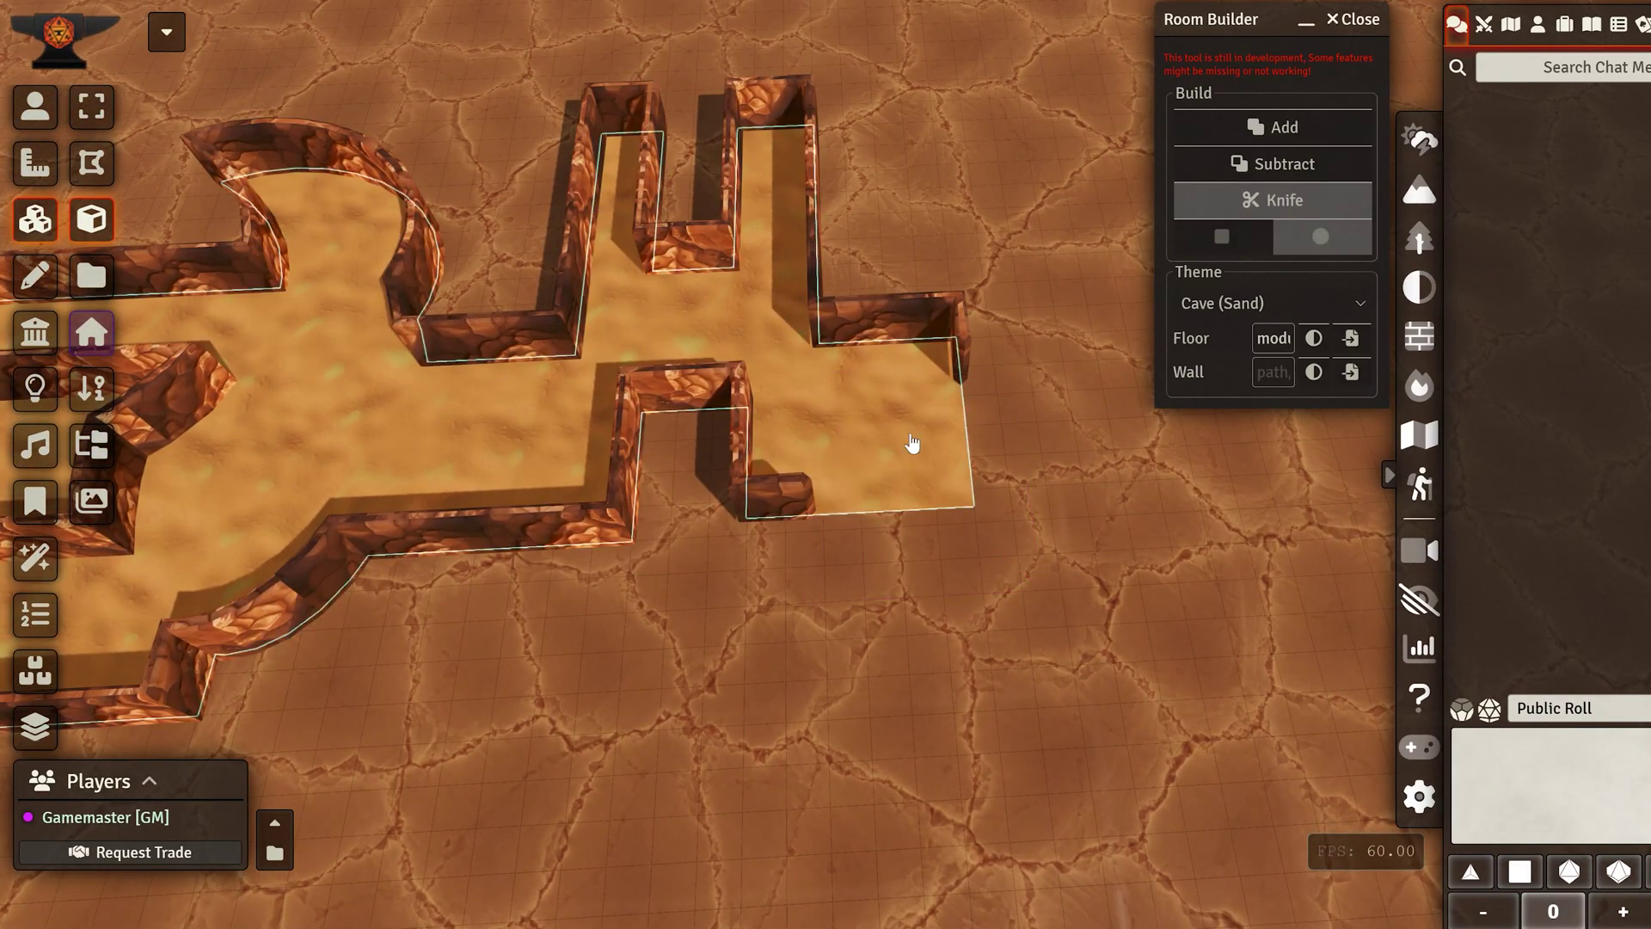
{"action": "right_click_drag", "start_coordinate": [602, 688], "coordinate": [828, 691]}
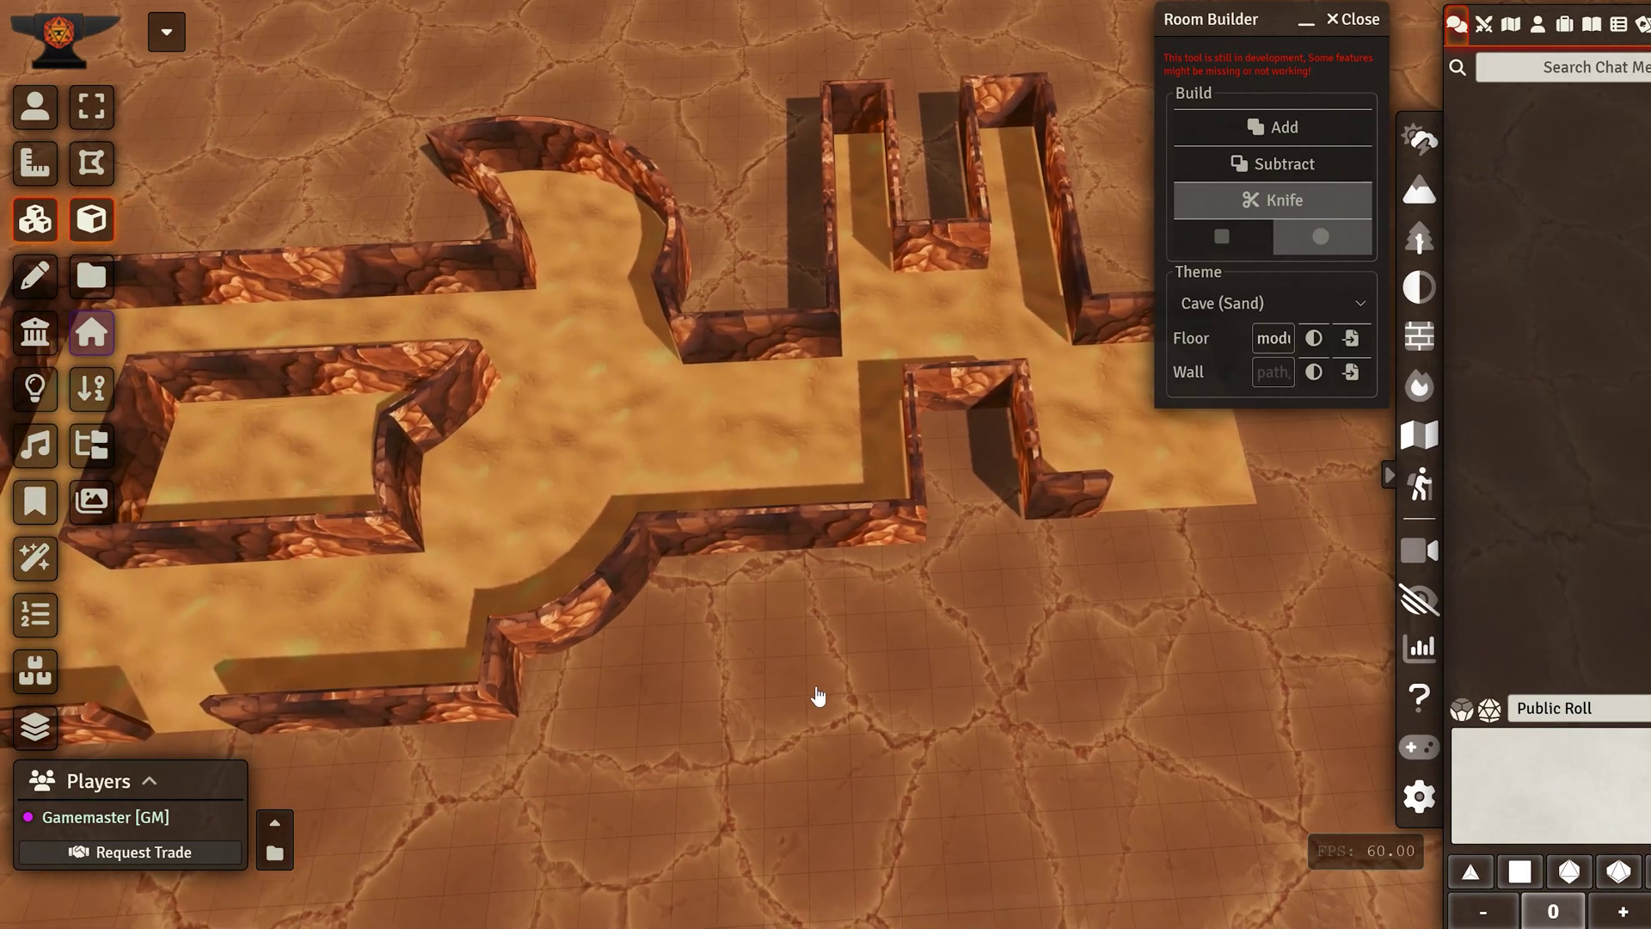
{"action": "left_click_drag", "start_coordinate": [755, 657], "coordinate": [569, 482]}
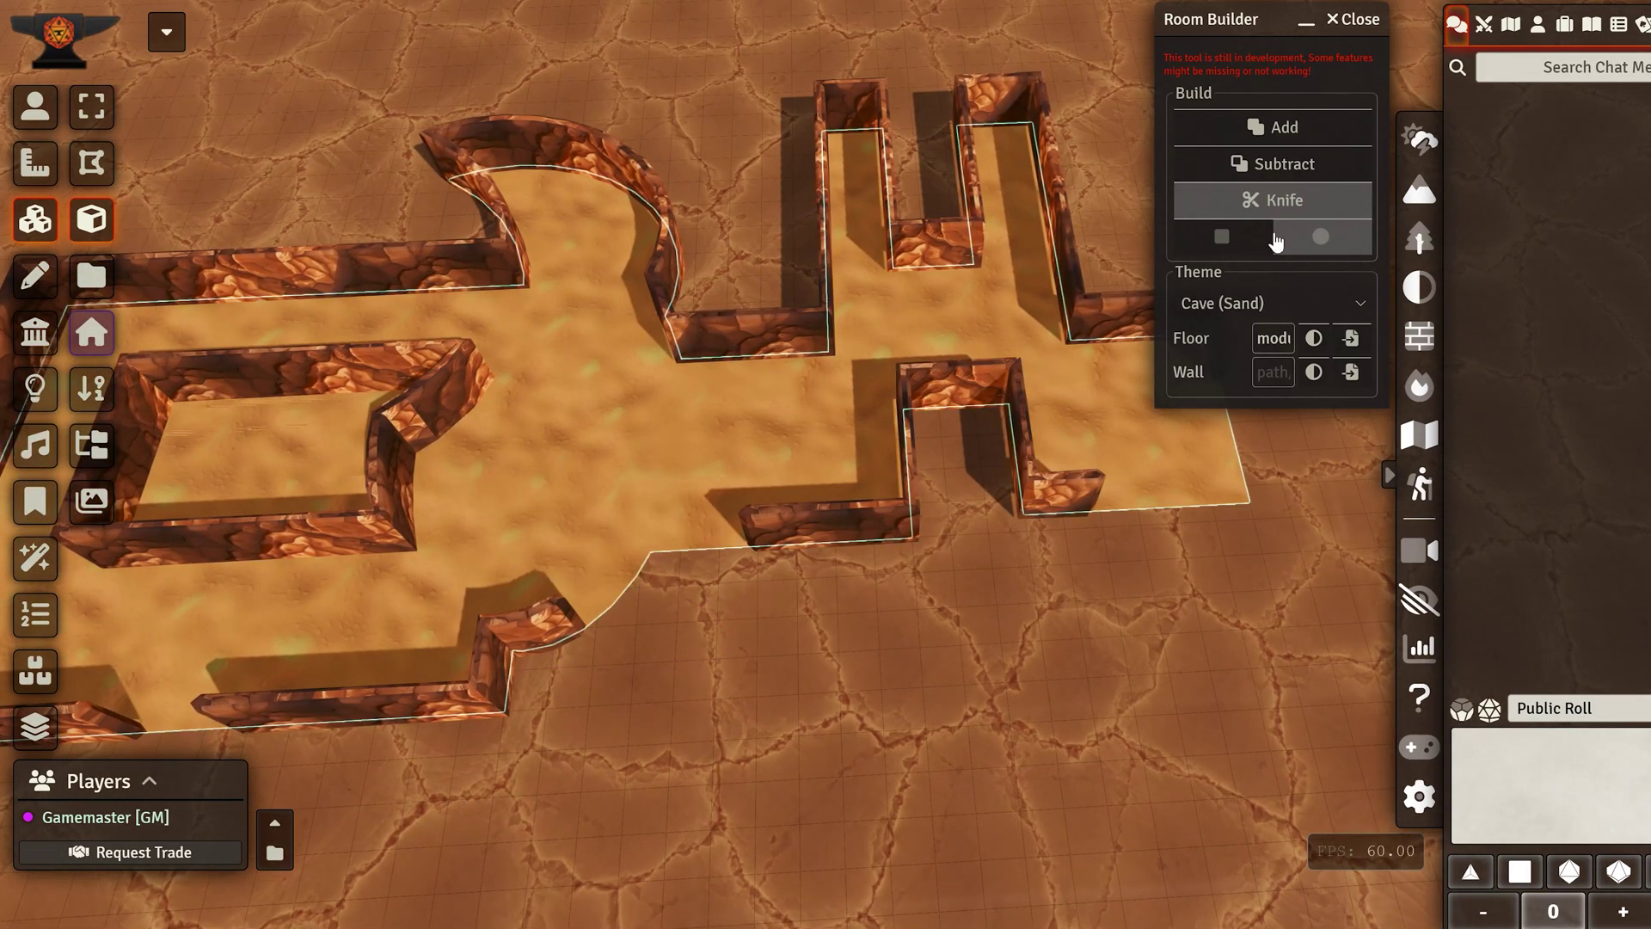
Cut rectangular Knife openings in the wall right of the round room and in the upper wall of the left corridor.
{"action": "left_click", "coordinate": [1222, 237]}
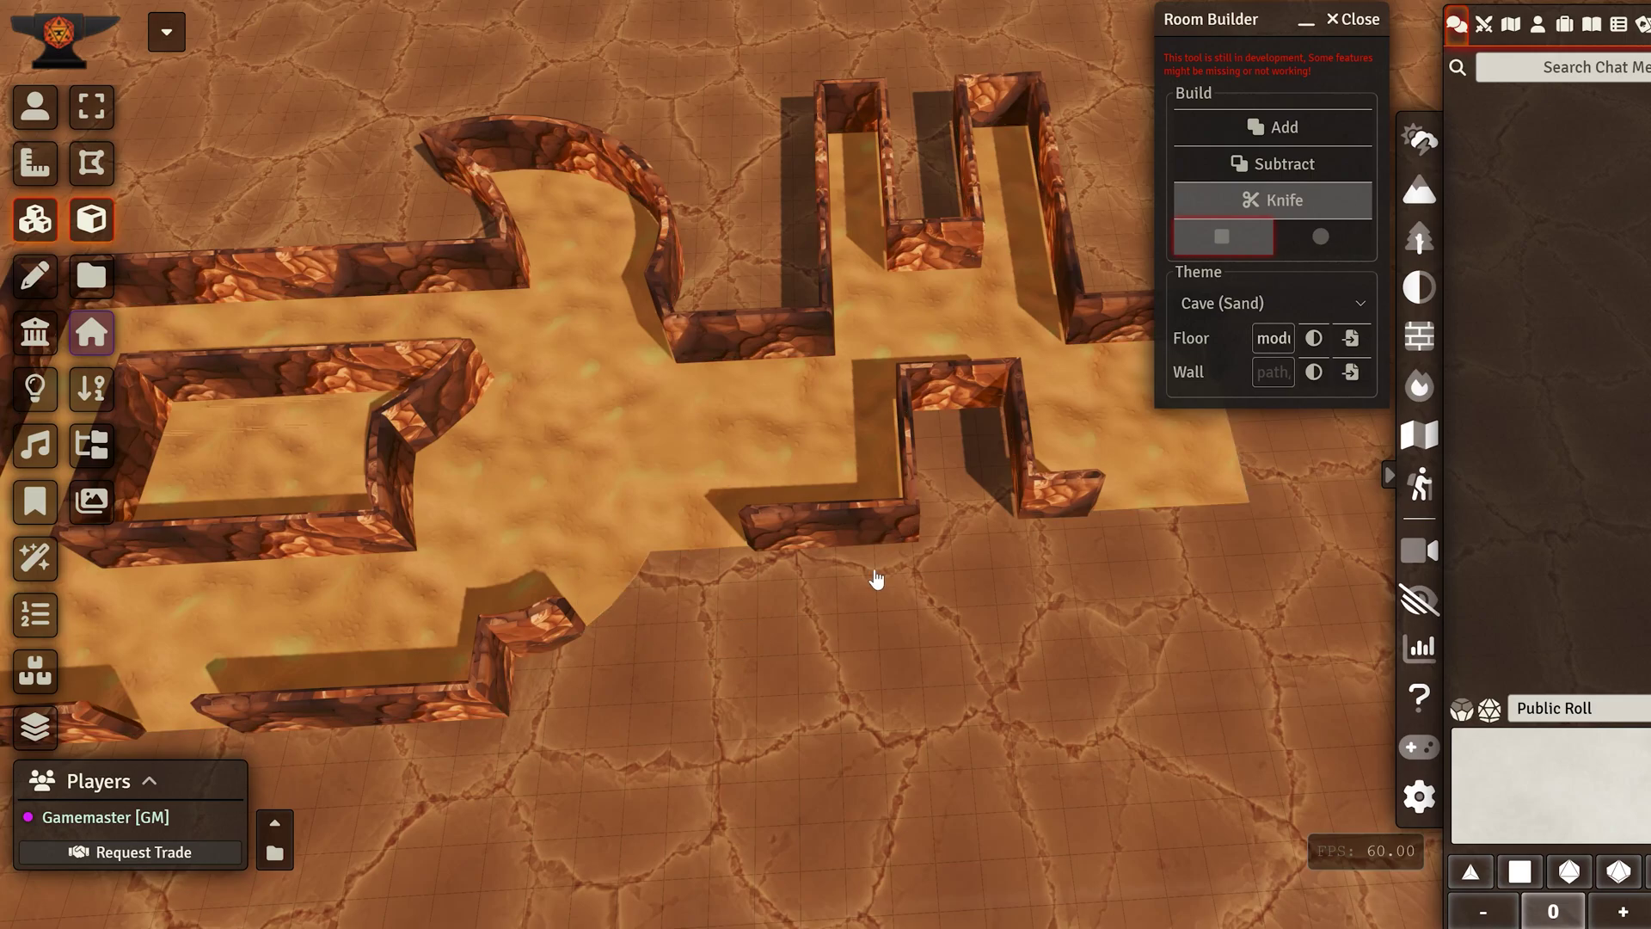
{"action": "left_click", "coordinate": [758, 254]}
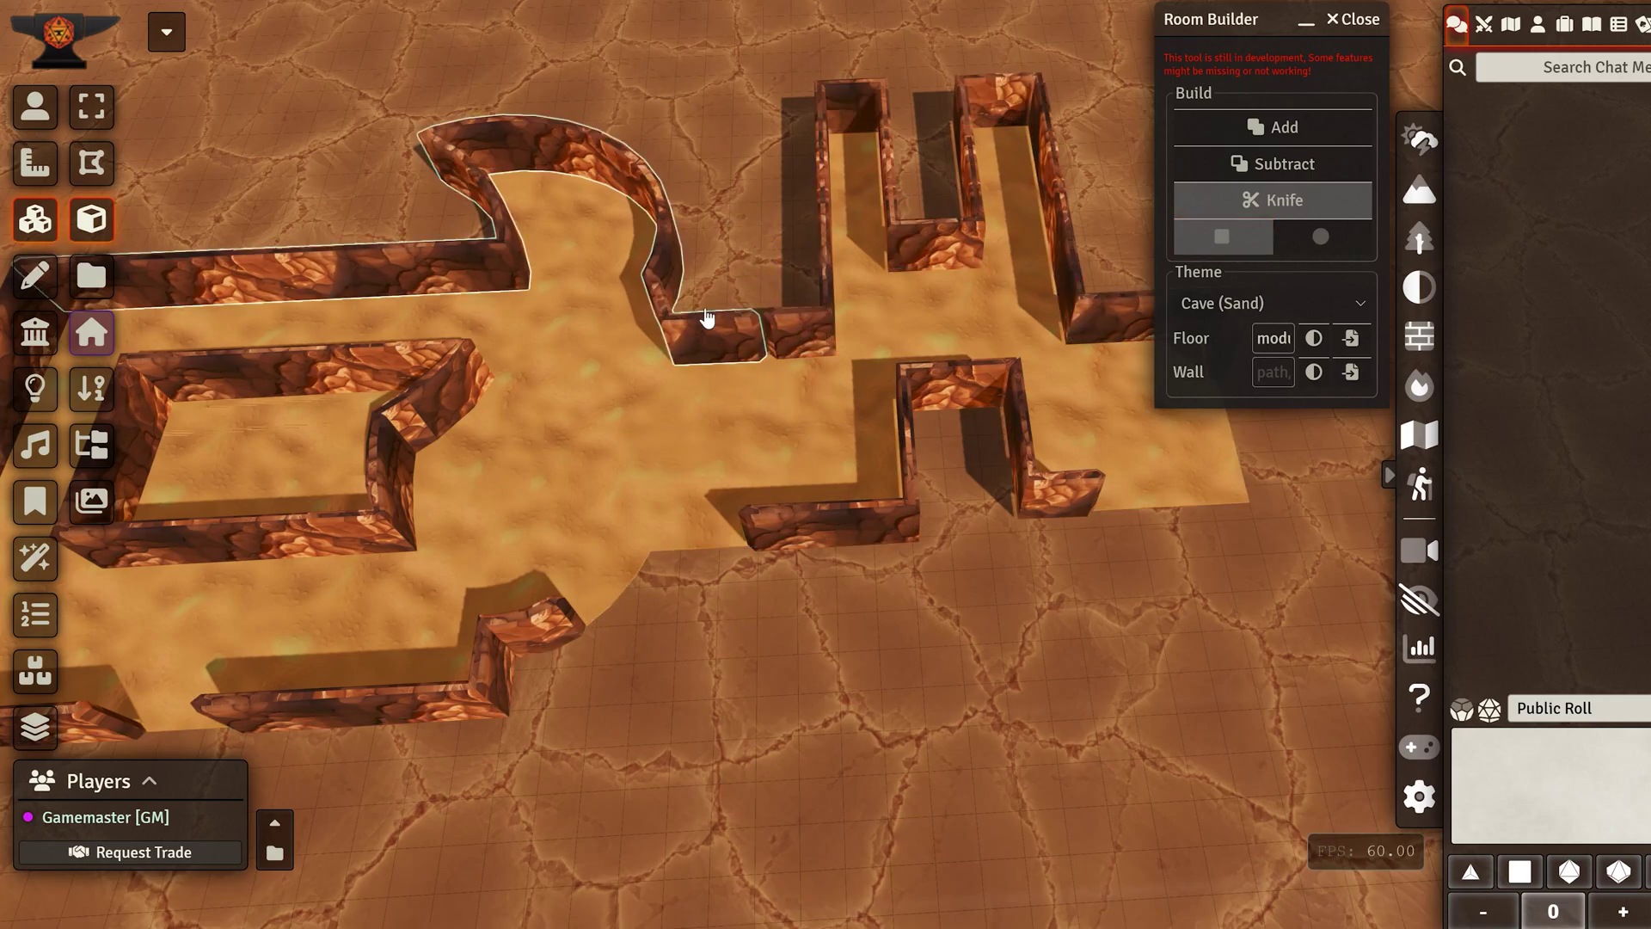
{"action": "left_click_drag", "start_coordinate": [708, 262], "coordinate": [711, 258]}
{"action": "right_click_drag", "start_coordinate": [722, 671], "coordinate": [913, 751]}
{"action": "left_click_drag", "start_coordinate": [472, 284], "coordinate": [586, 404]}
{"action": "right_click_drag", "start_coordinate": [1051, 776], "coordinate": [808, 692]}
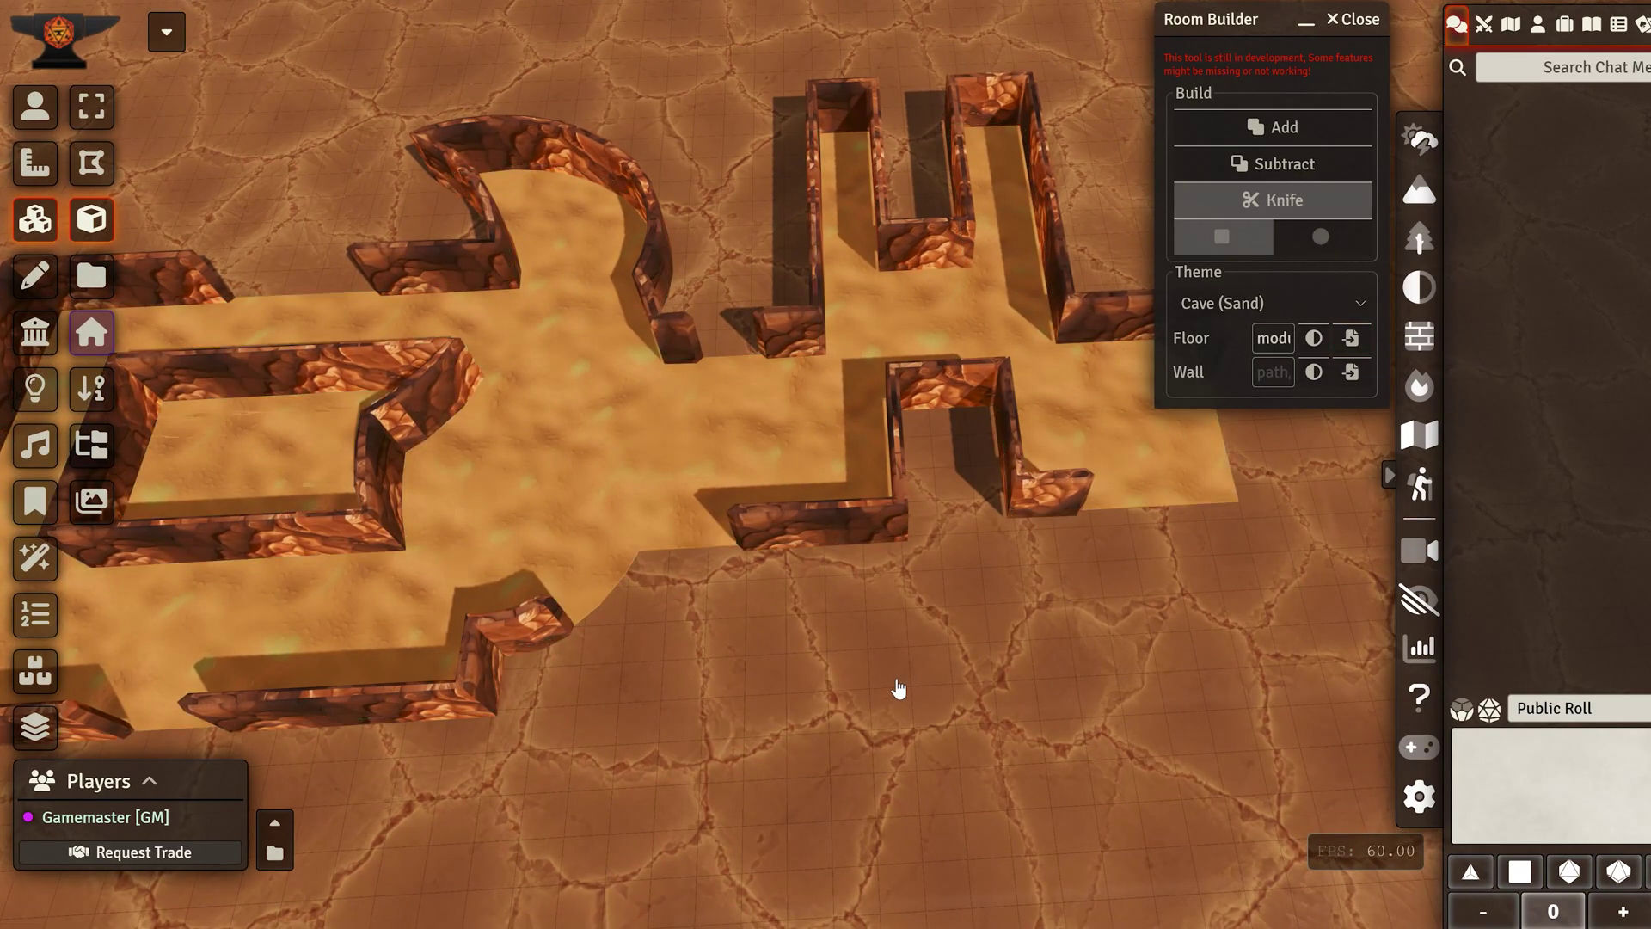
Add a rectangular room with the Interior (Elegant) theme on the empty ground right of the sand cave.
{"action": "right_click_drag", "start_coordinate": [895, 689], "coordinate": [619, 682]}
{"action": "right_click_drag", "start_coordinate": [961, 144], "coordinate": [914, 534]}
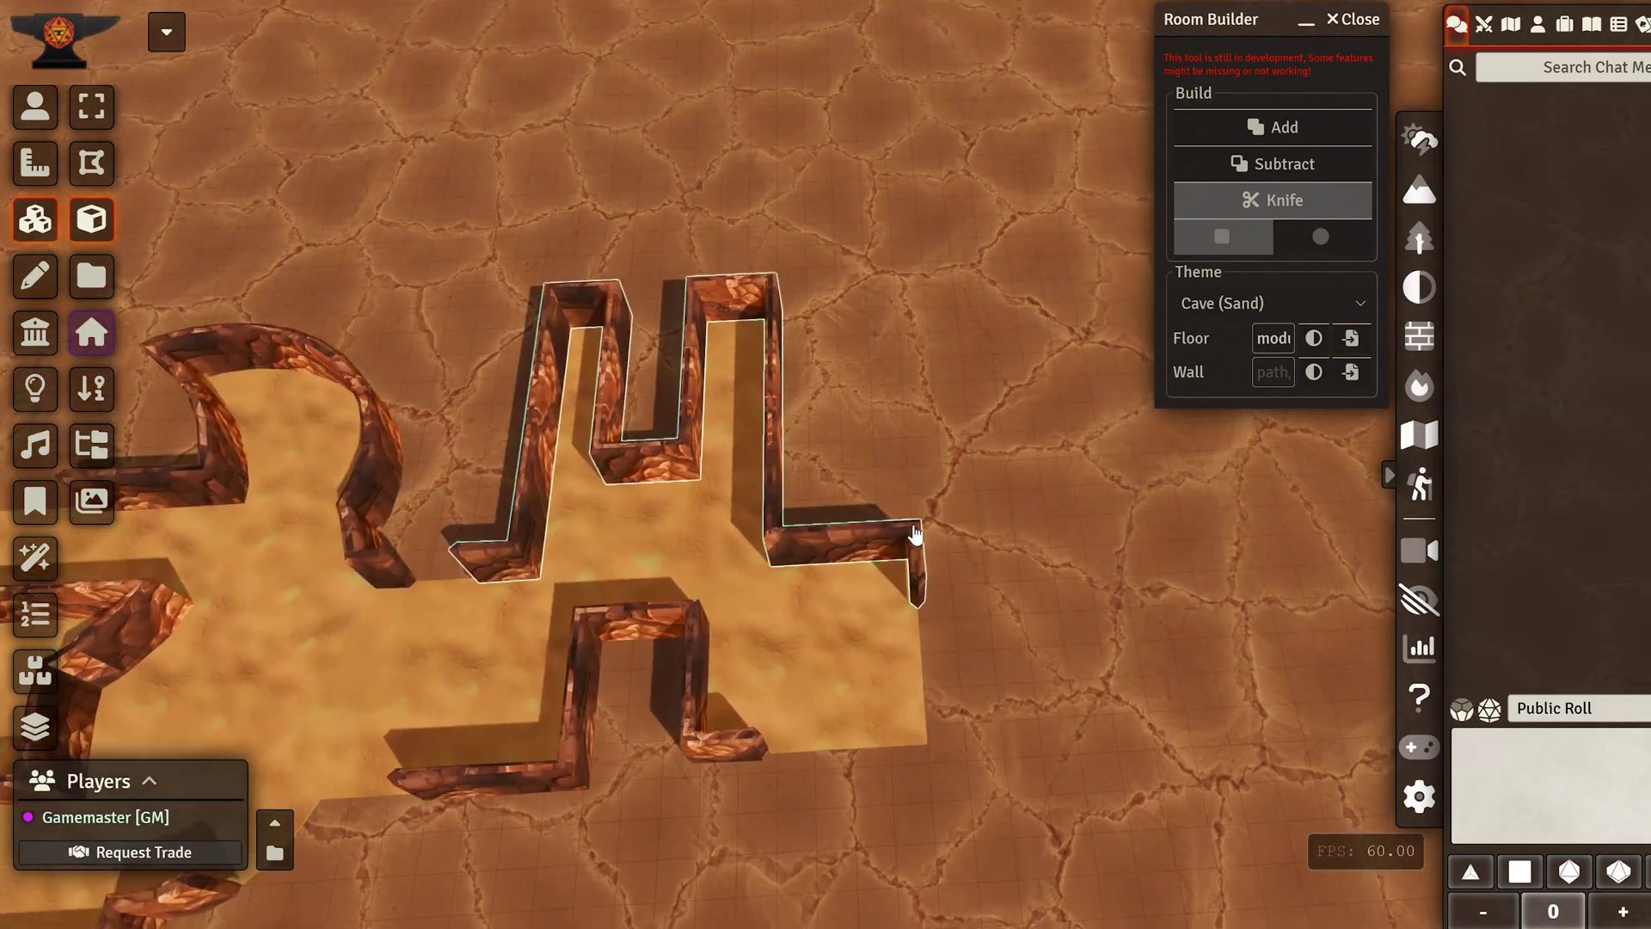
{"action": "scroll", "coordinate": [955, 401], "scroll_direction": "down", "scroll_amount": 3}
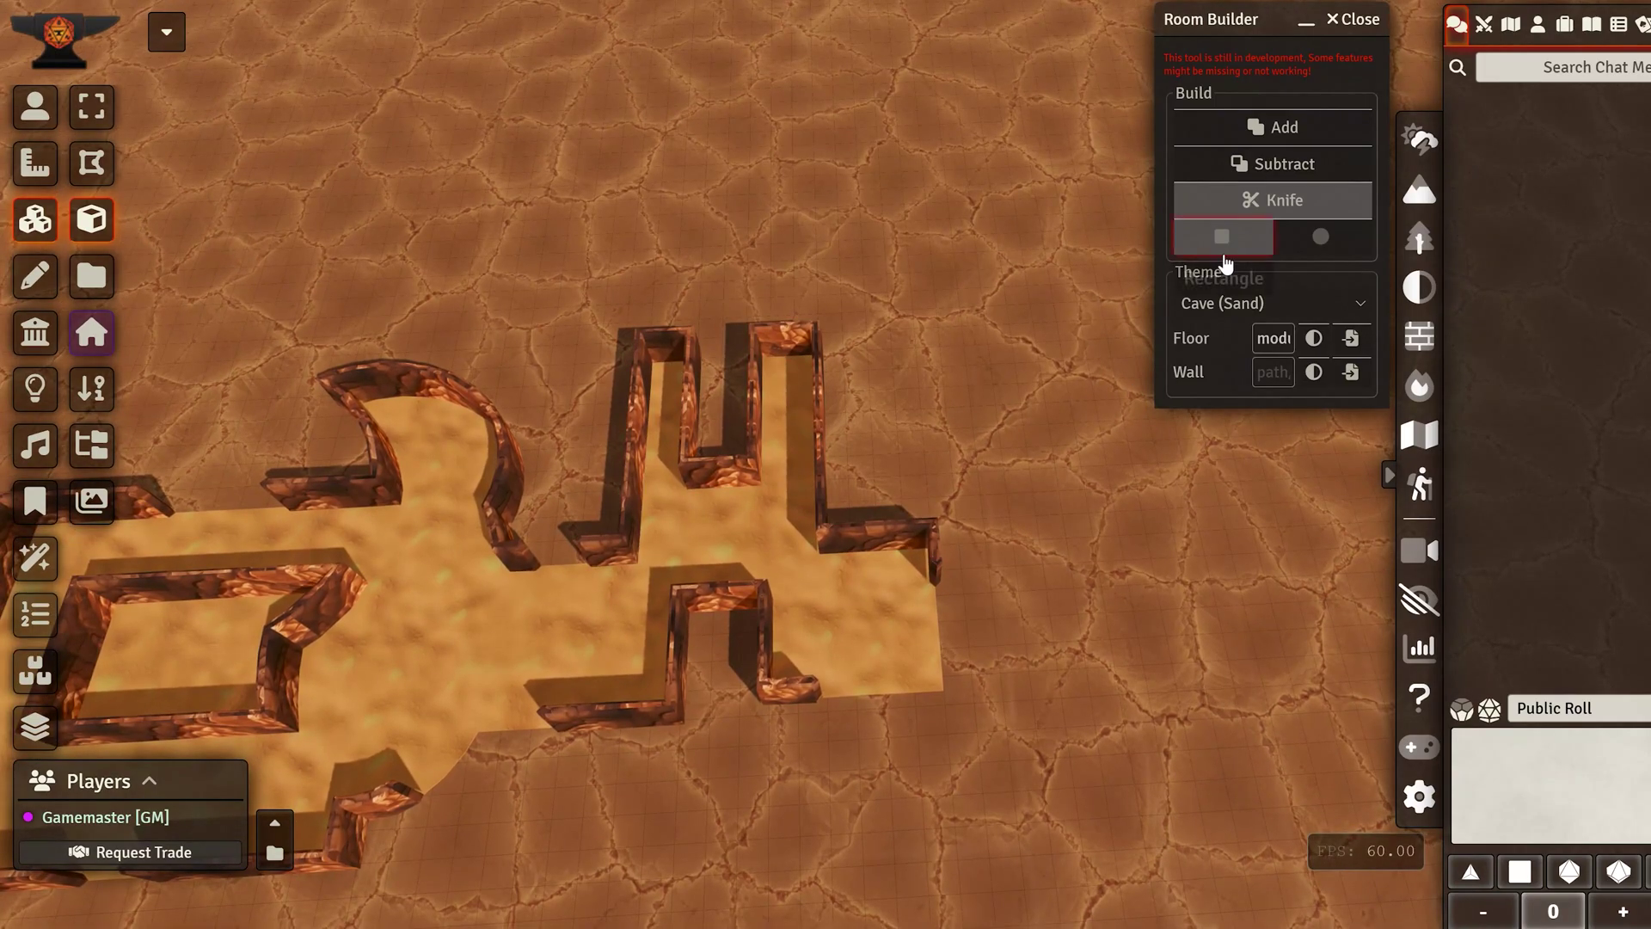
{"action": "left_click", "coordinate": [1213, 299]}
{"action": "scroll", "coordinate": [973, 439], "scroll_direction": "down", "scroll_amount": 1}
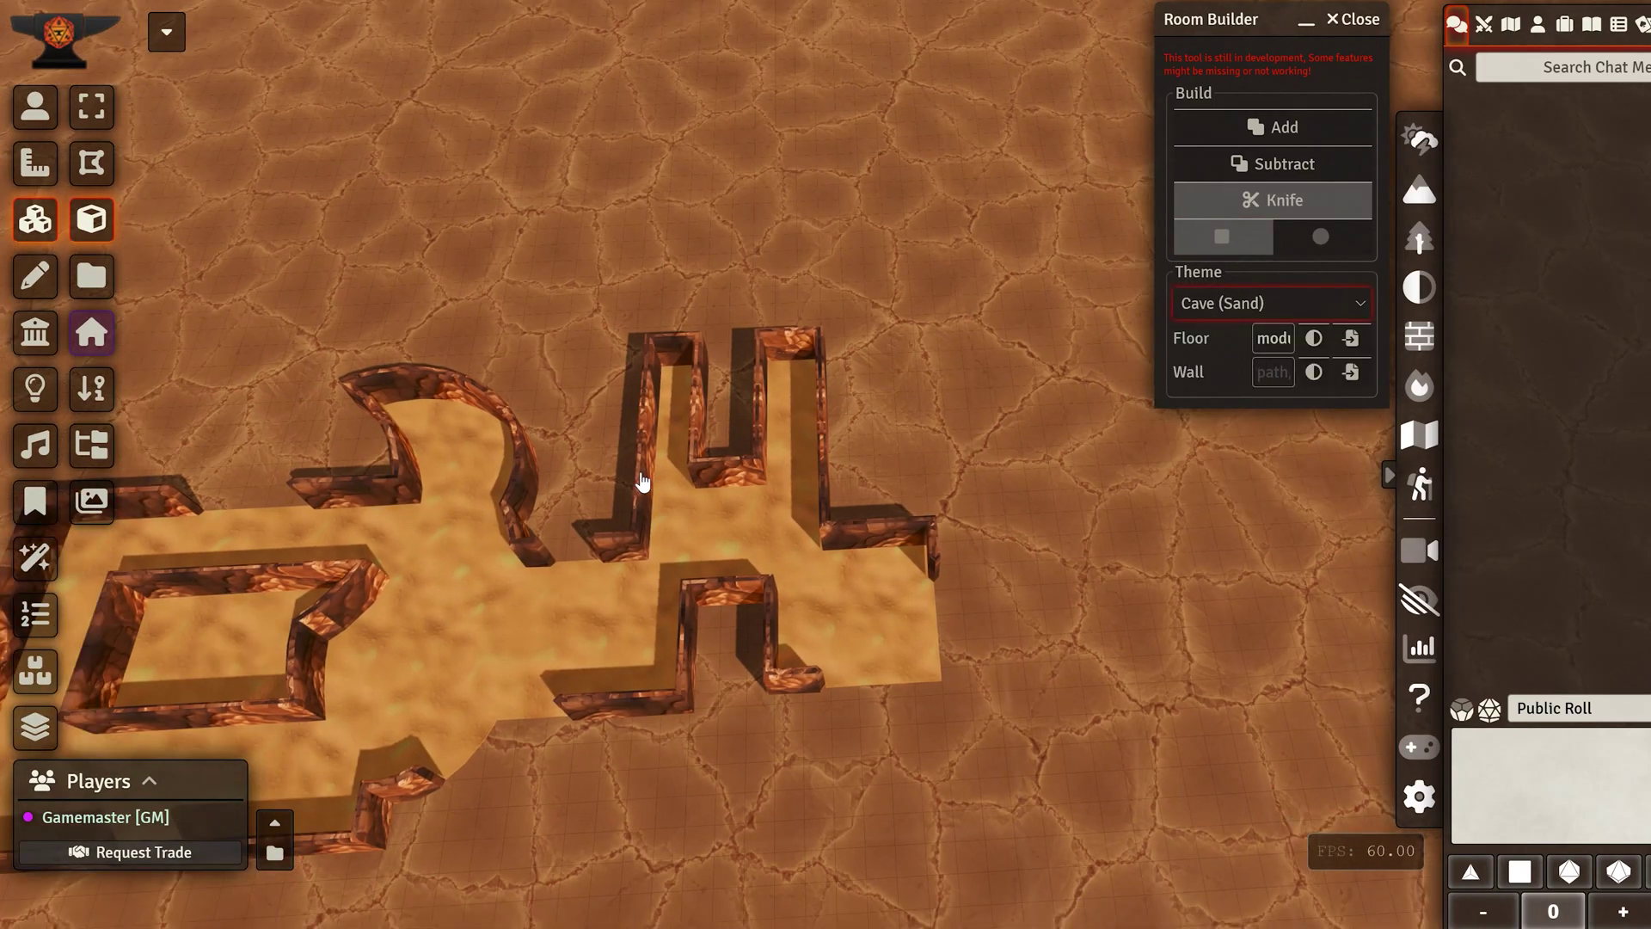
{"action": "right_click_drag", "start_coordinate": [1117, 401], "coordinate": [757, 447]}
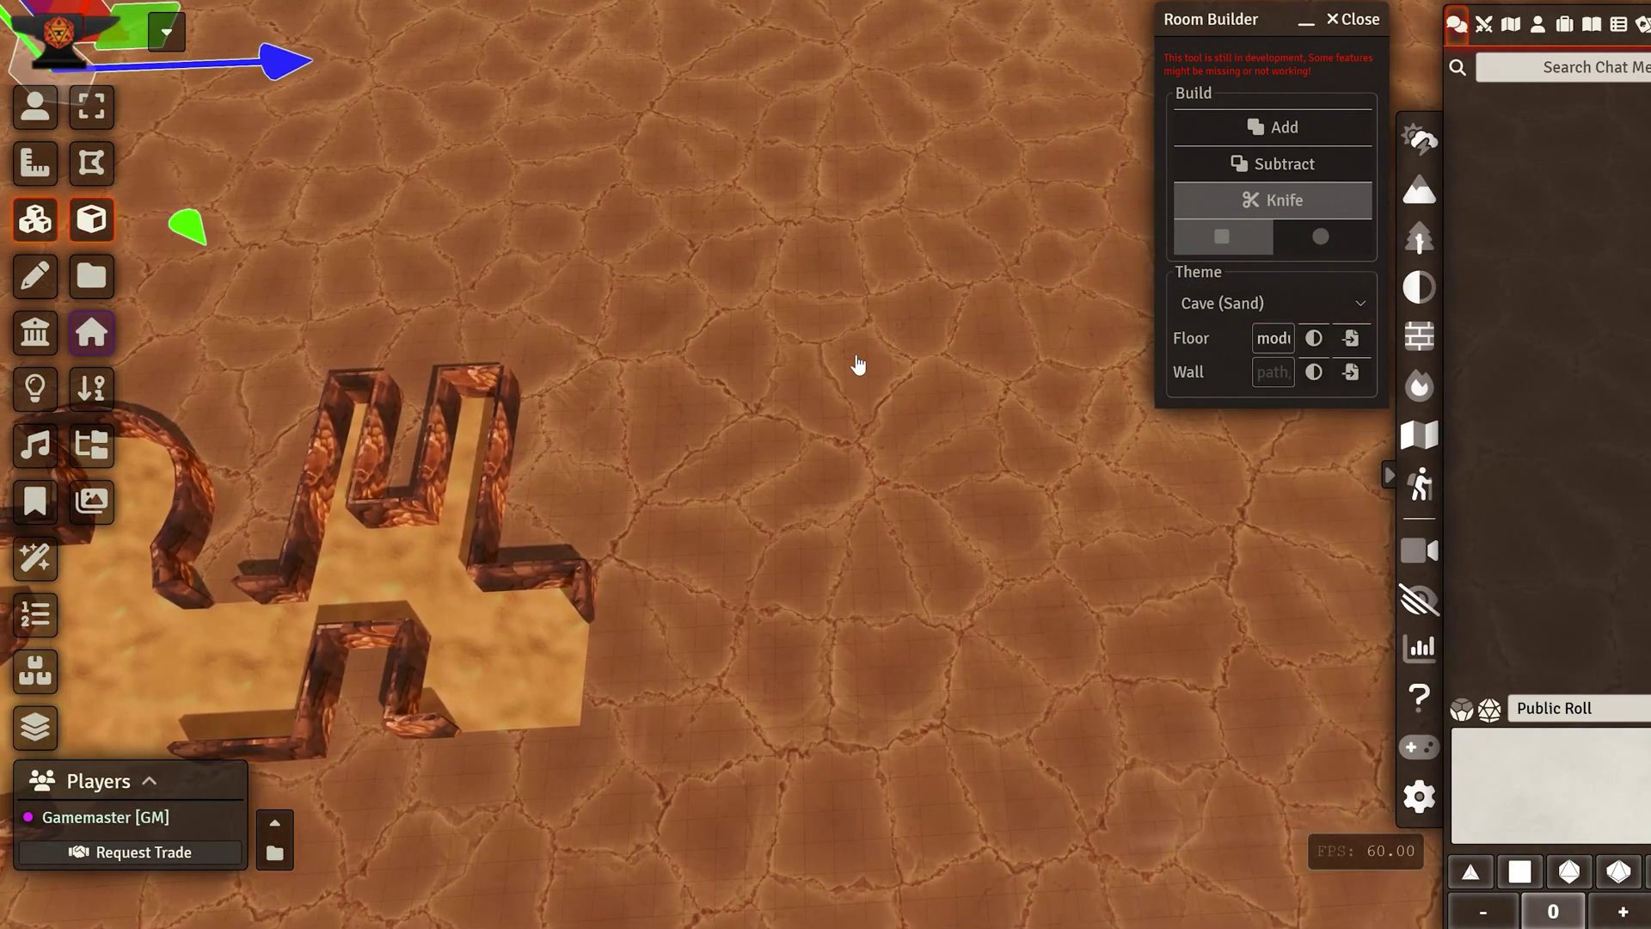
{"action": "left_click", "coordinate": [1221, 304]}
{"action": "left_click", "coordinate": [1204, 305]}
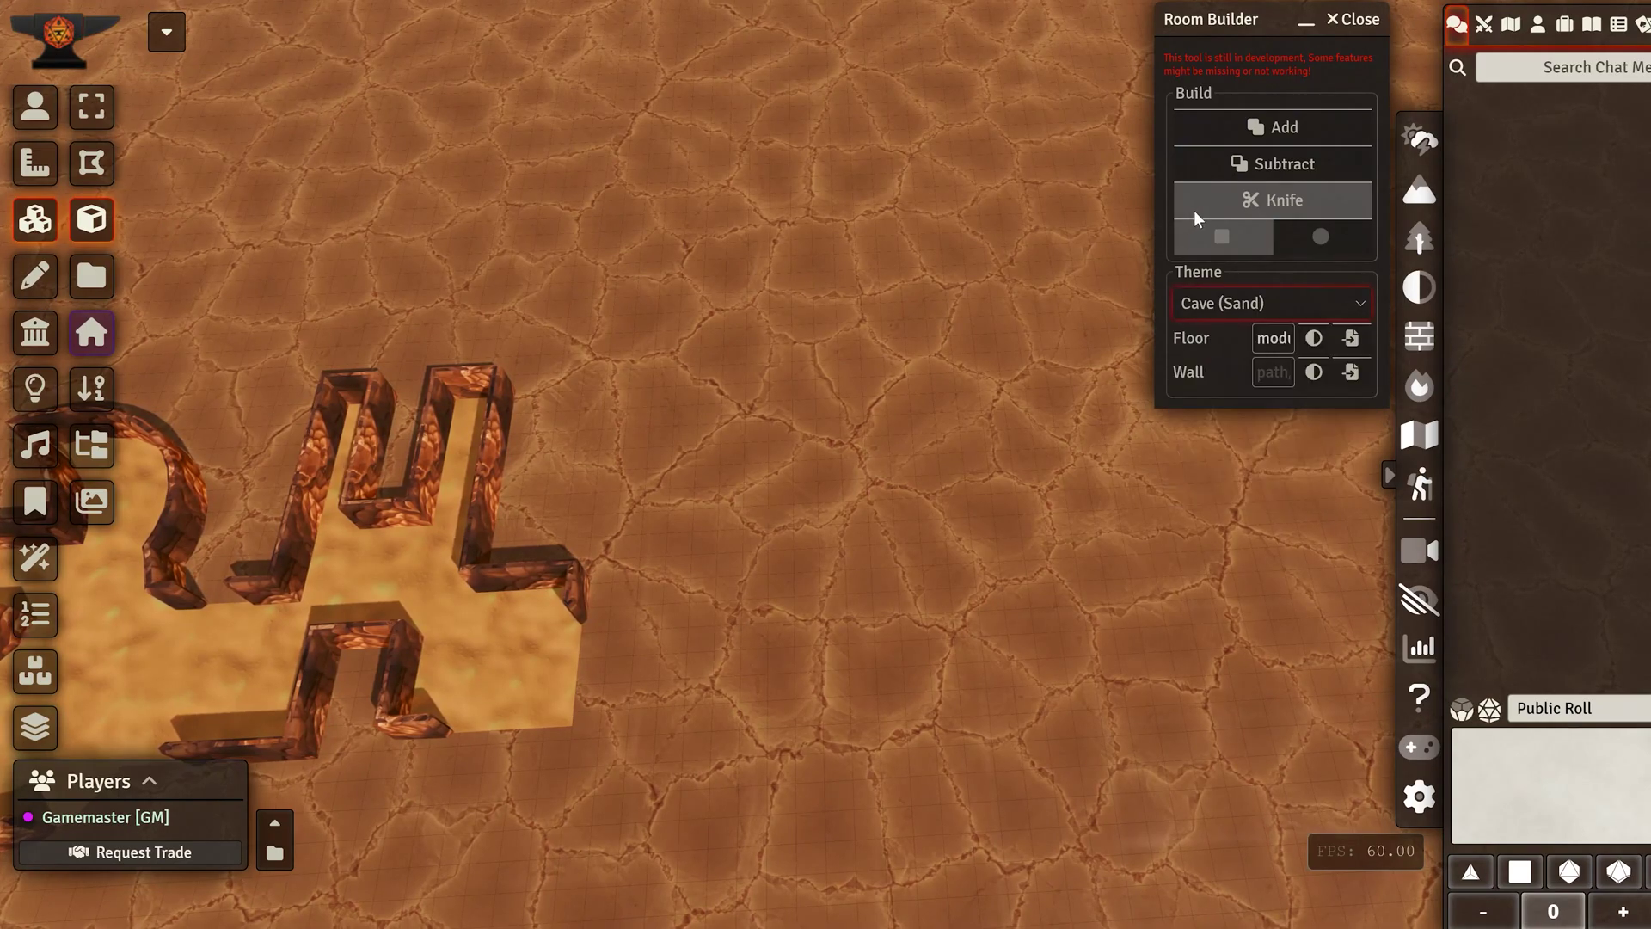
{"action": "left_click", "coordinate": [1228, 137]}
{"action": "left_click", "coordinate": [869, 372]}
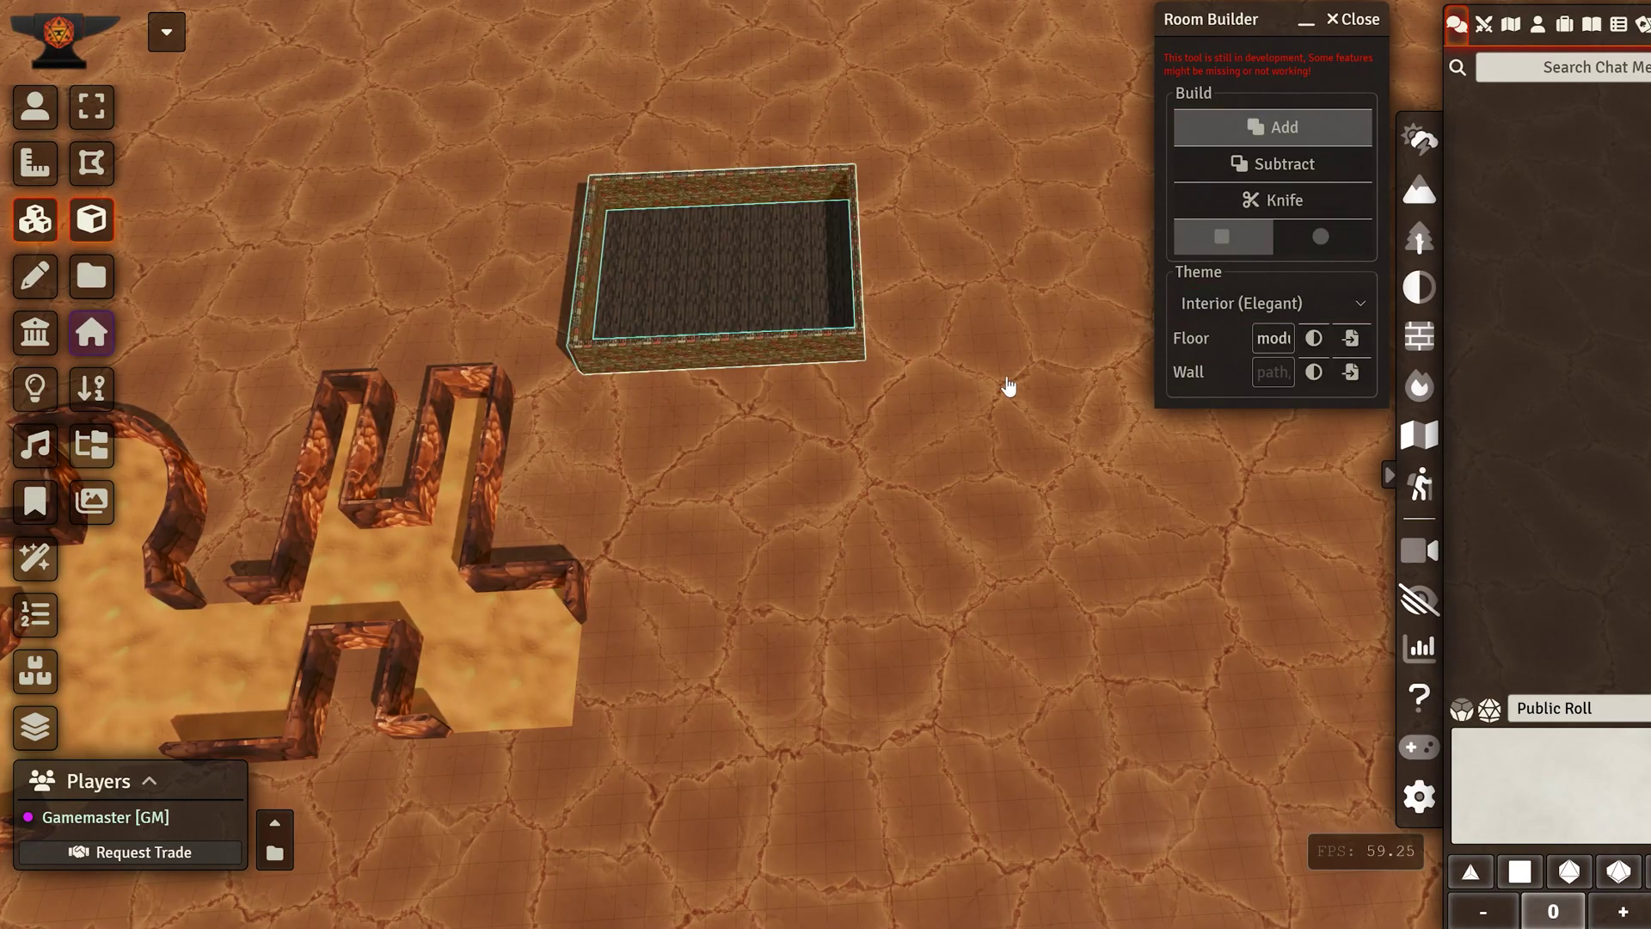
Add an Interior (Bricks) rectangular room beside the Elegant room and an Interior (Wooden) one directly below the Elegant room.
{"action": "left_click", "coordinate": [1190, 301]}
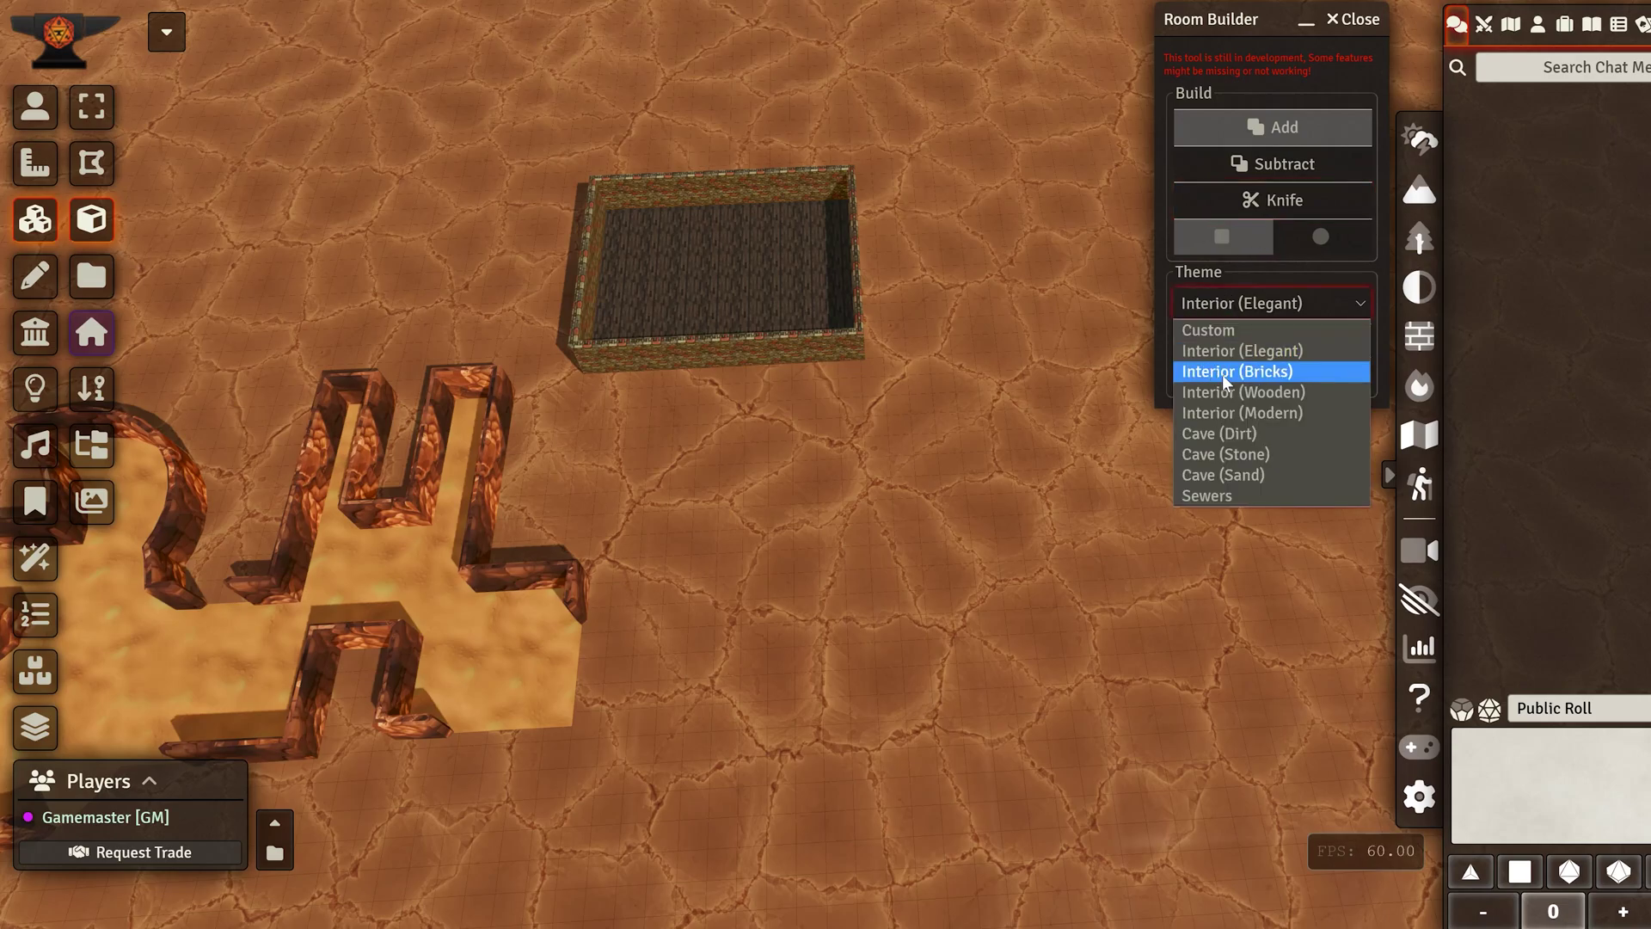
{"action": "left_click", "coordinate": [946, 178]}
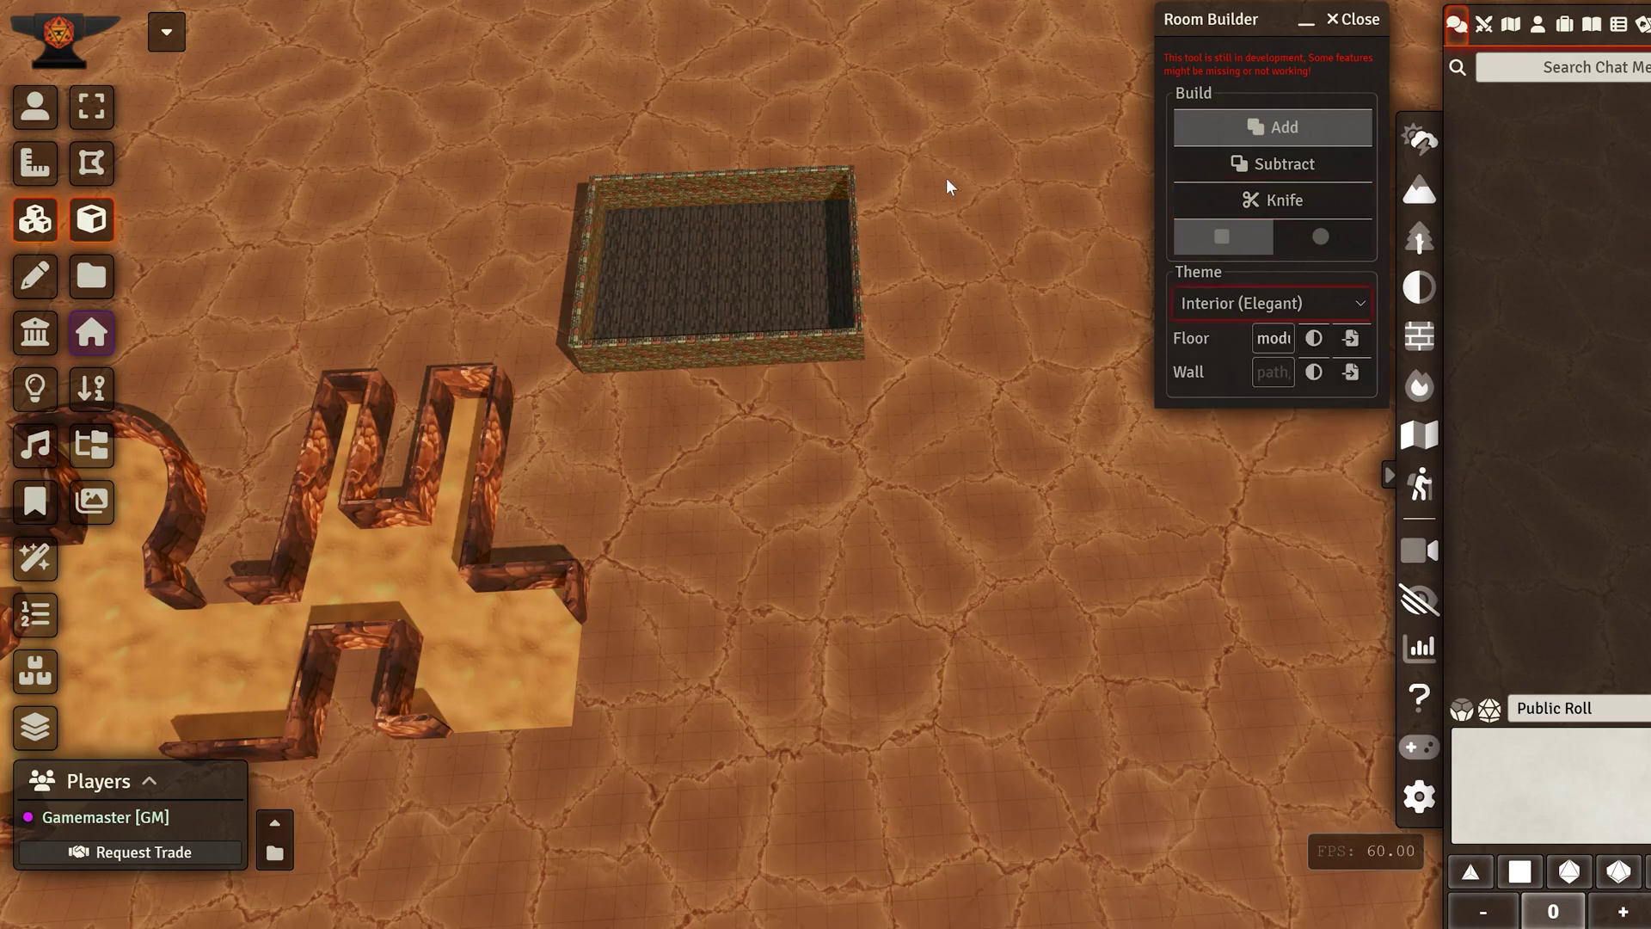
{"action": "left_click", "coordinate": [1135, 335]}
{"action": "left_click", "coordinate": [1238, 304]}
{"action": "left_click", "coordinate": [1244, 396]}
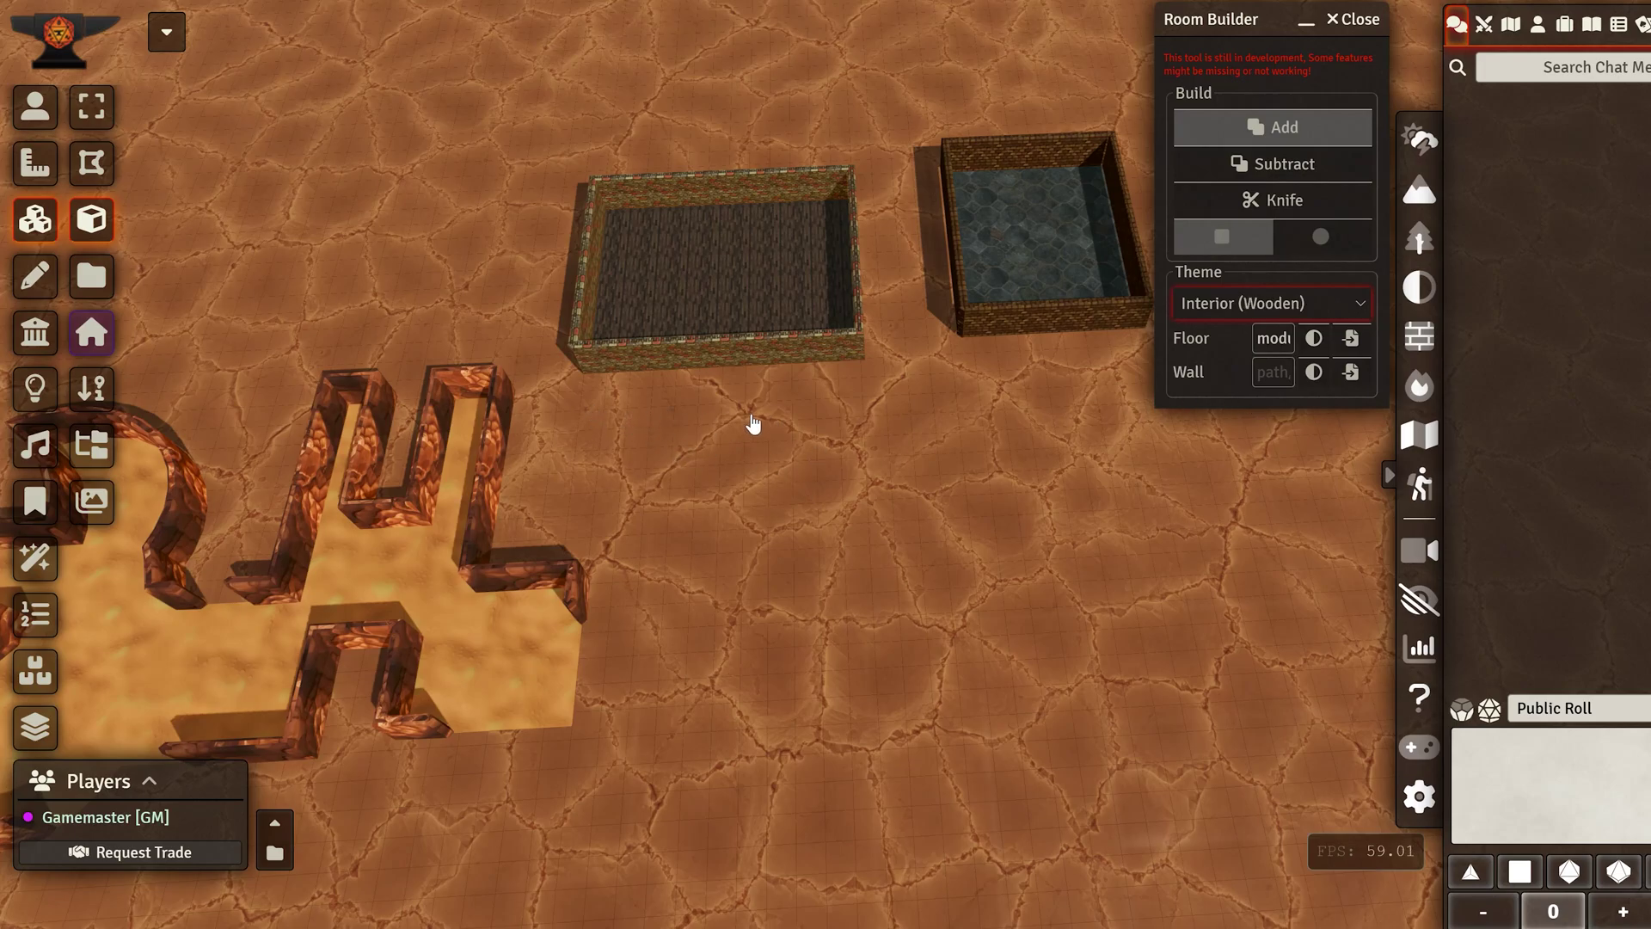
{"action": "left_click_drag", "start_coordinate": [945, 476], "coordinate": [865, 508]}
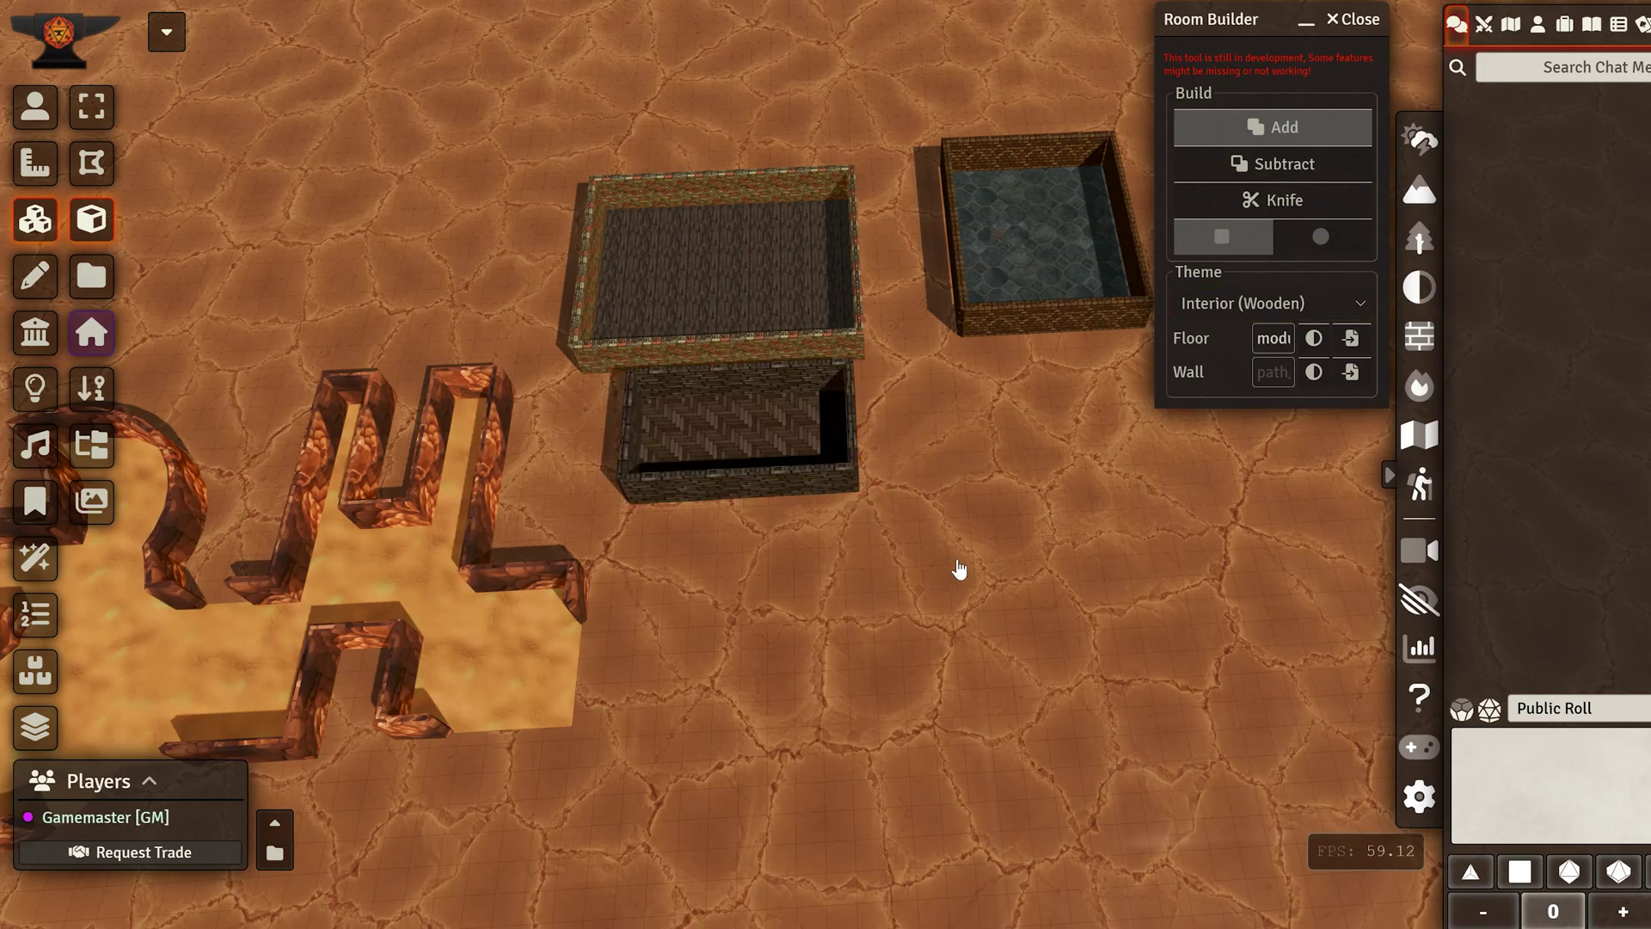
Add a small rectangular room with the Interior (Modern) theme below the brick room.
{"action": "right_click_drag", "start_coordinate": [914, 565], "coordinate": [809, 561]}
{"action": "left_click", "coordinate": [1253, 304]}
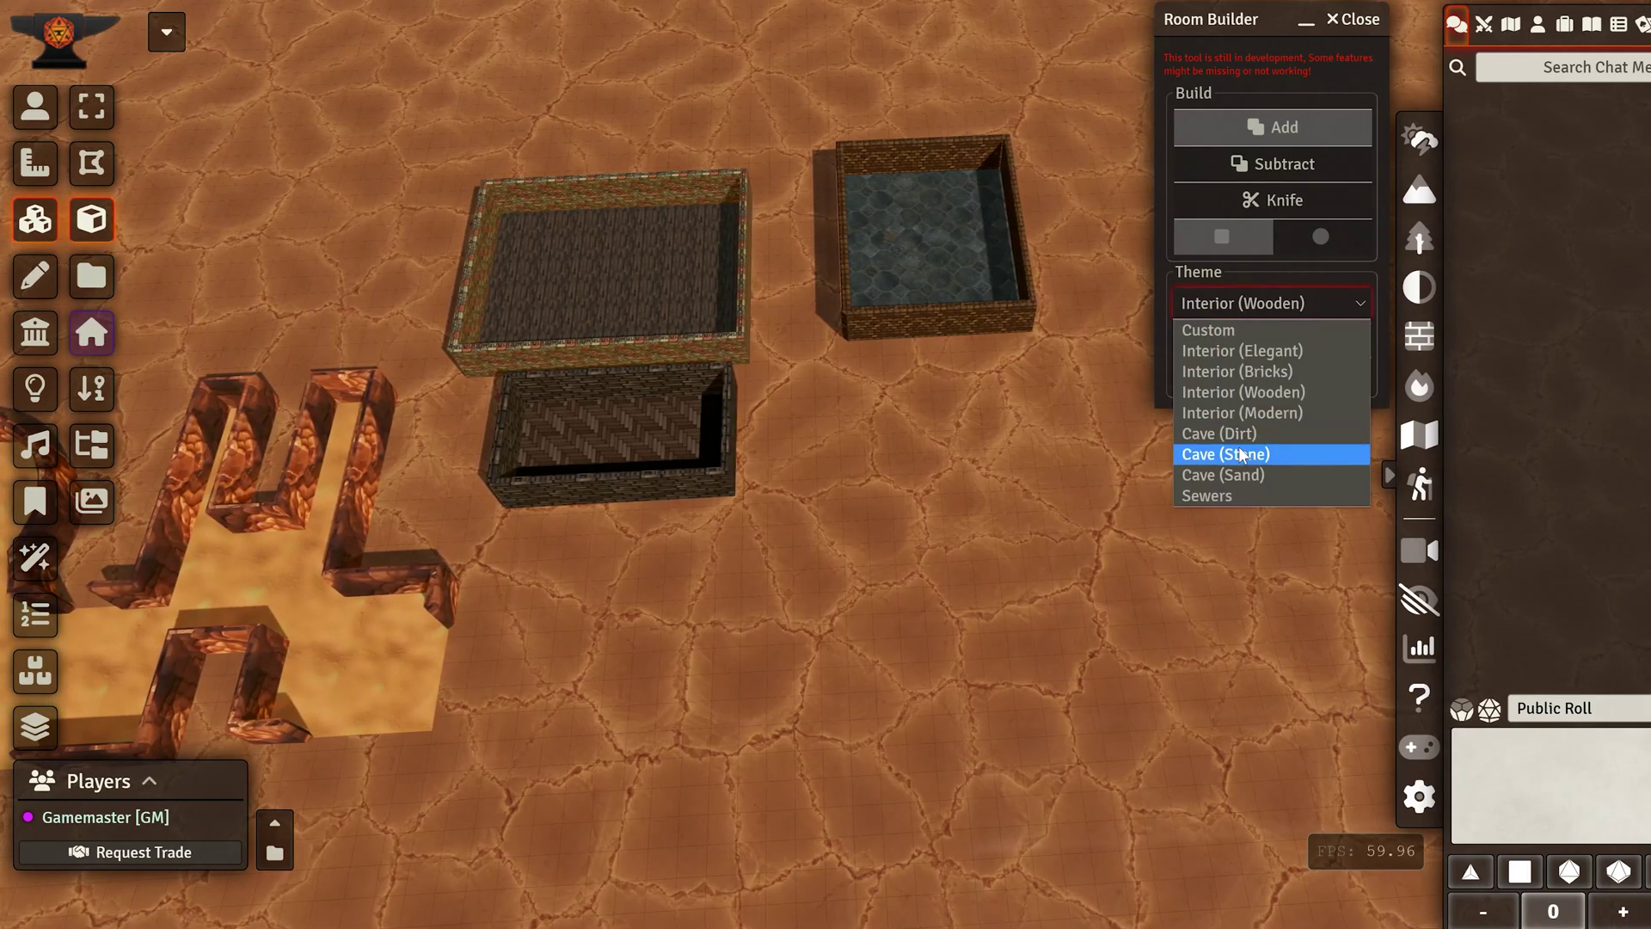
{"action": "left_click", "coordinate": [1230, 420]}
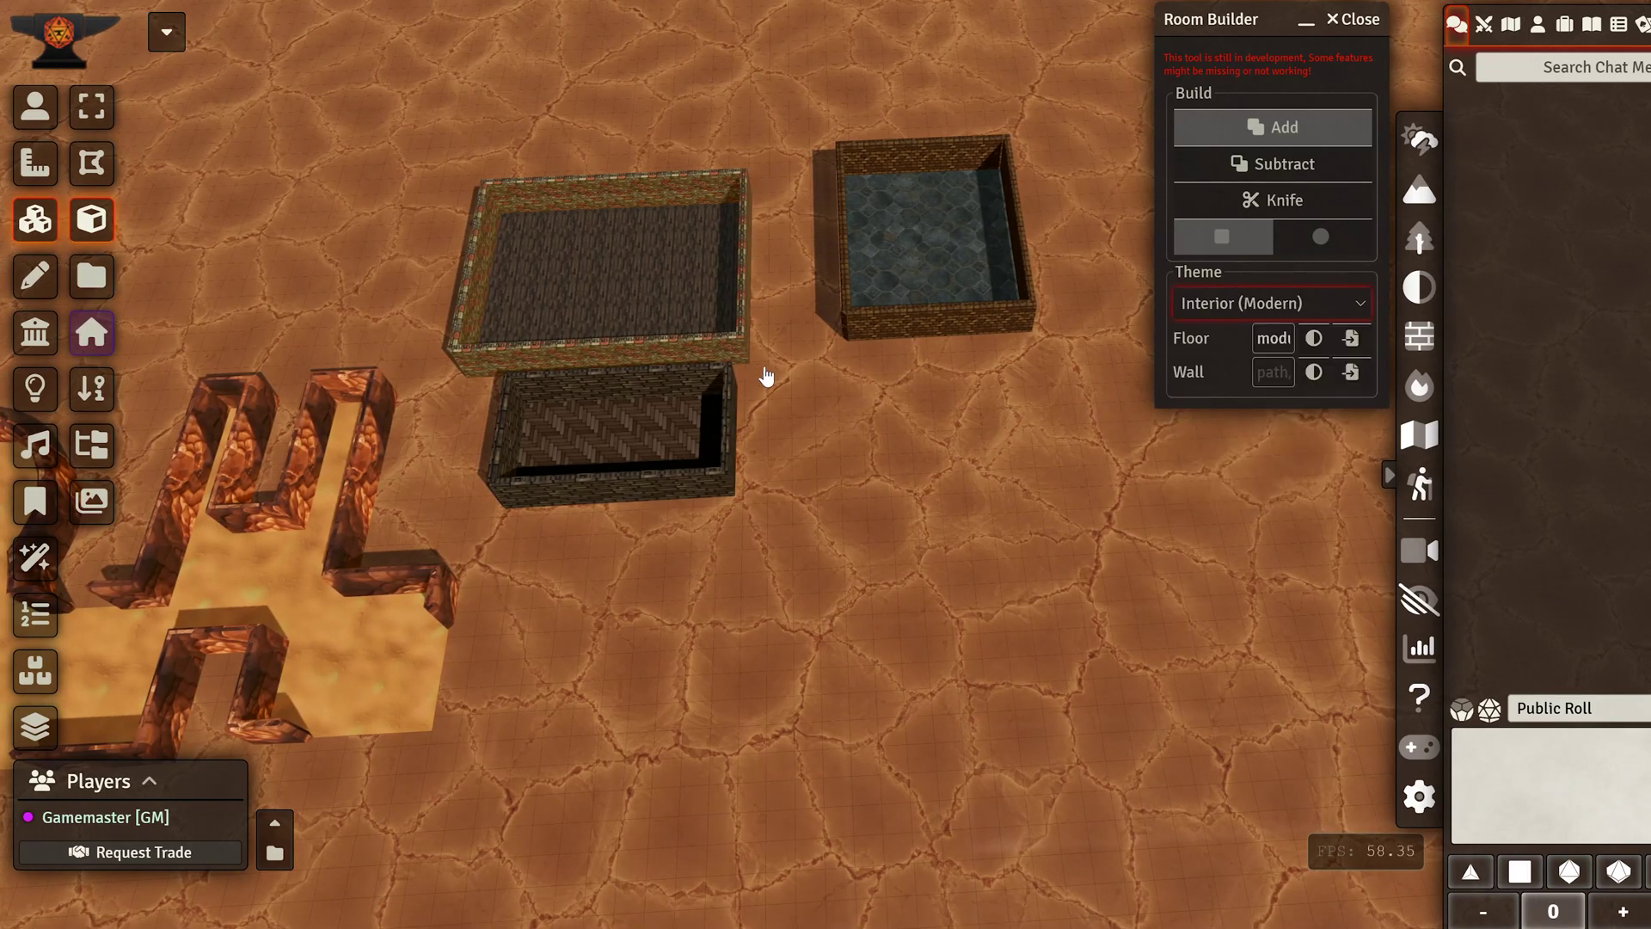
{"action": "left_click_drag", "start_coordinate": [820, 387], "coordinate": [955, 473]}
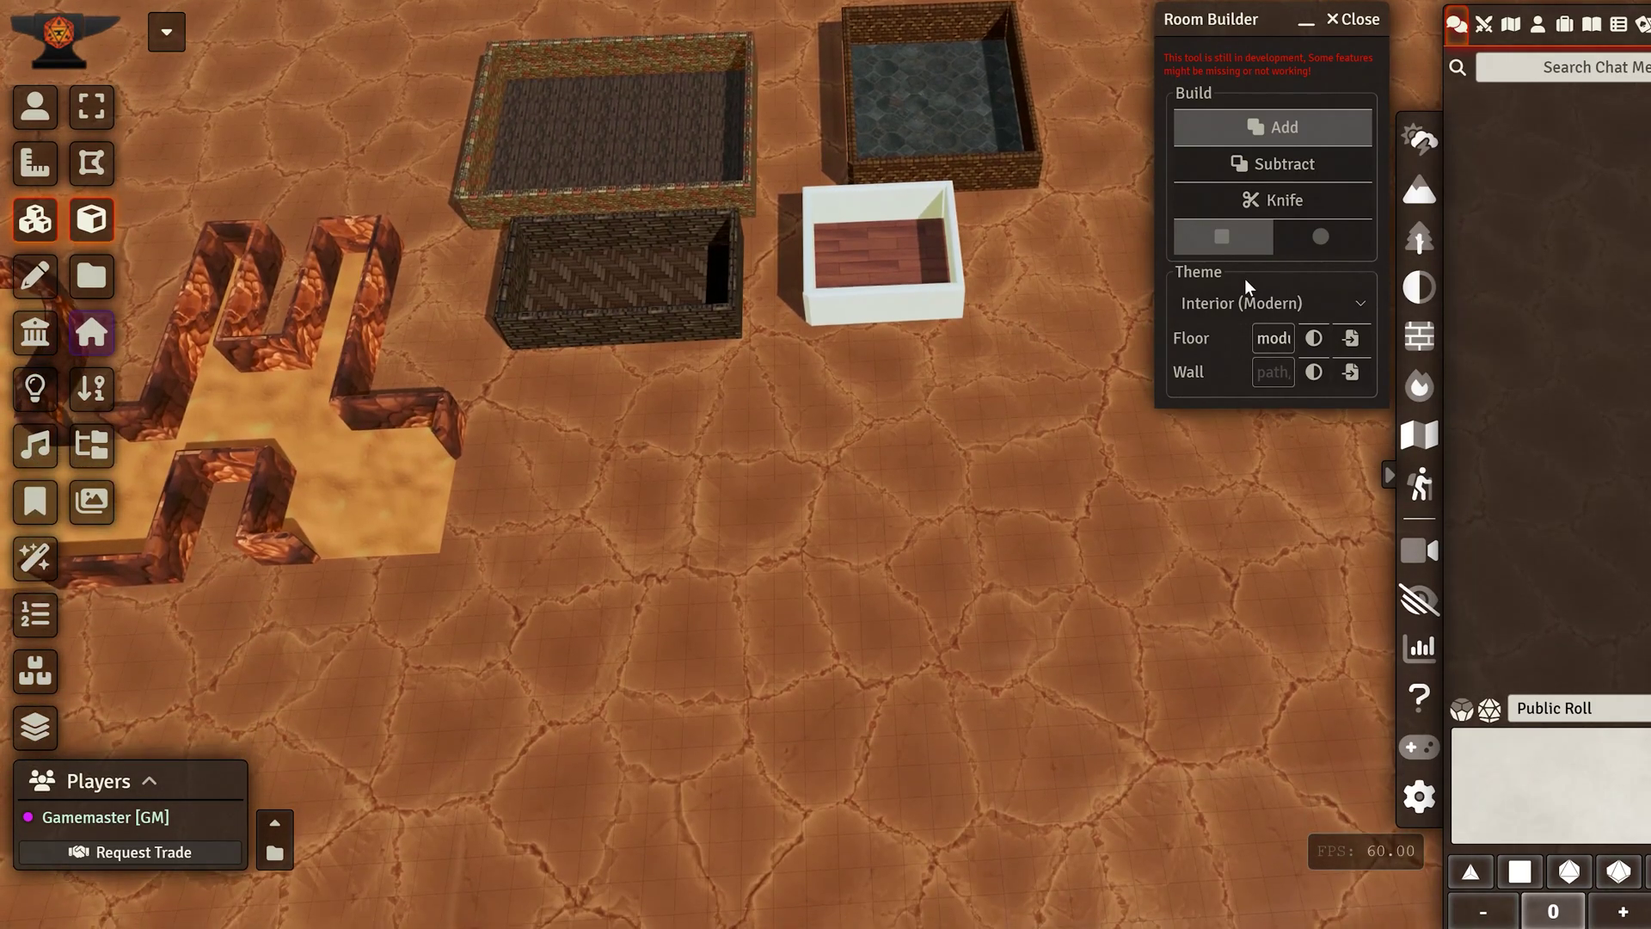
Add a Cave (Dirt) rectangular room below the wooden room and a Cave (Stone) one below the modern room.
{"action": "left_click", "coordinate": [1225, 306]}
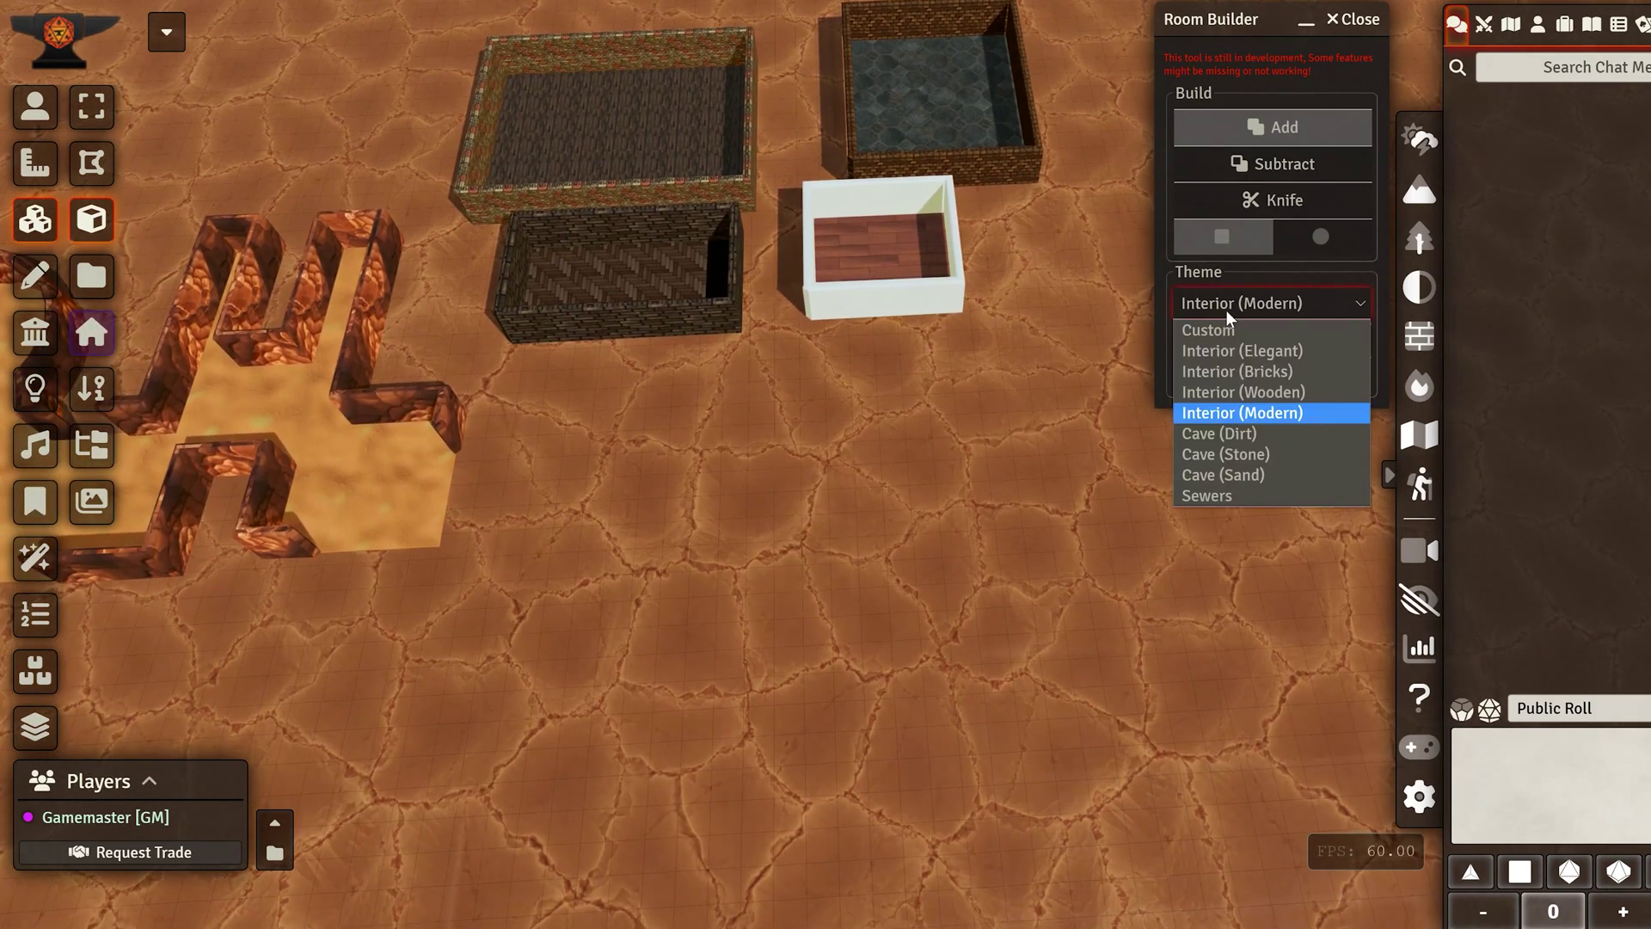
{"action": "left_click", "coordinate": [1191, 436]}
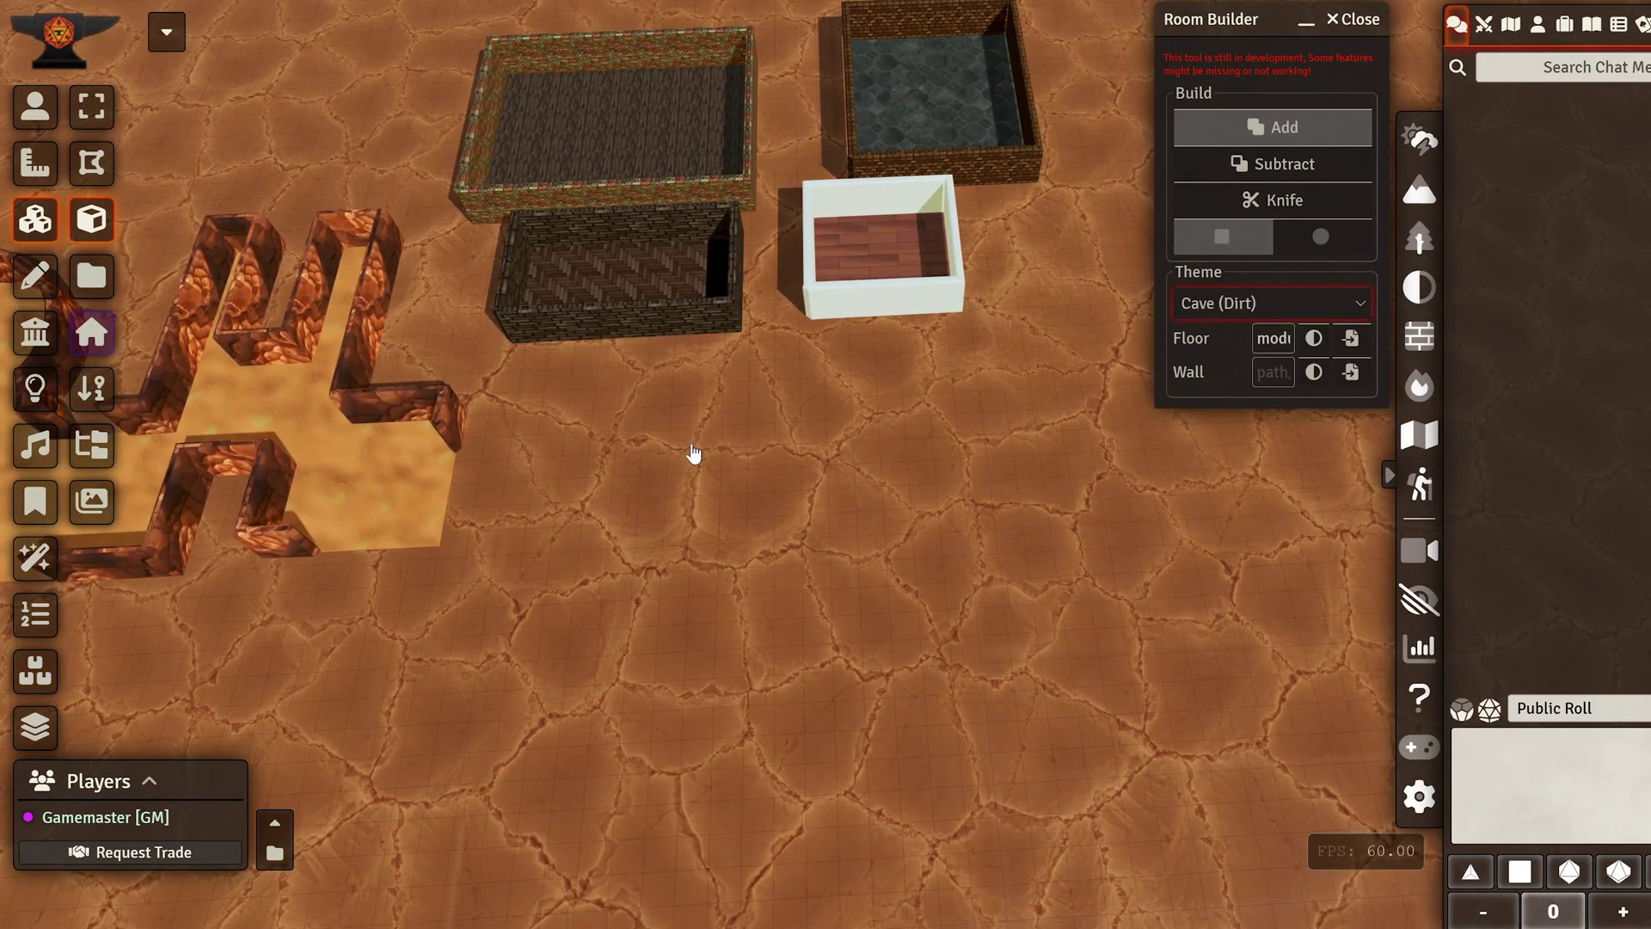
{"action": "left_click_drag", "start_coordinate": [553, 384], "coordinate": [735, 531]}
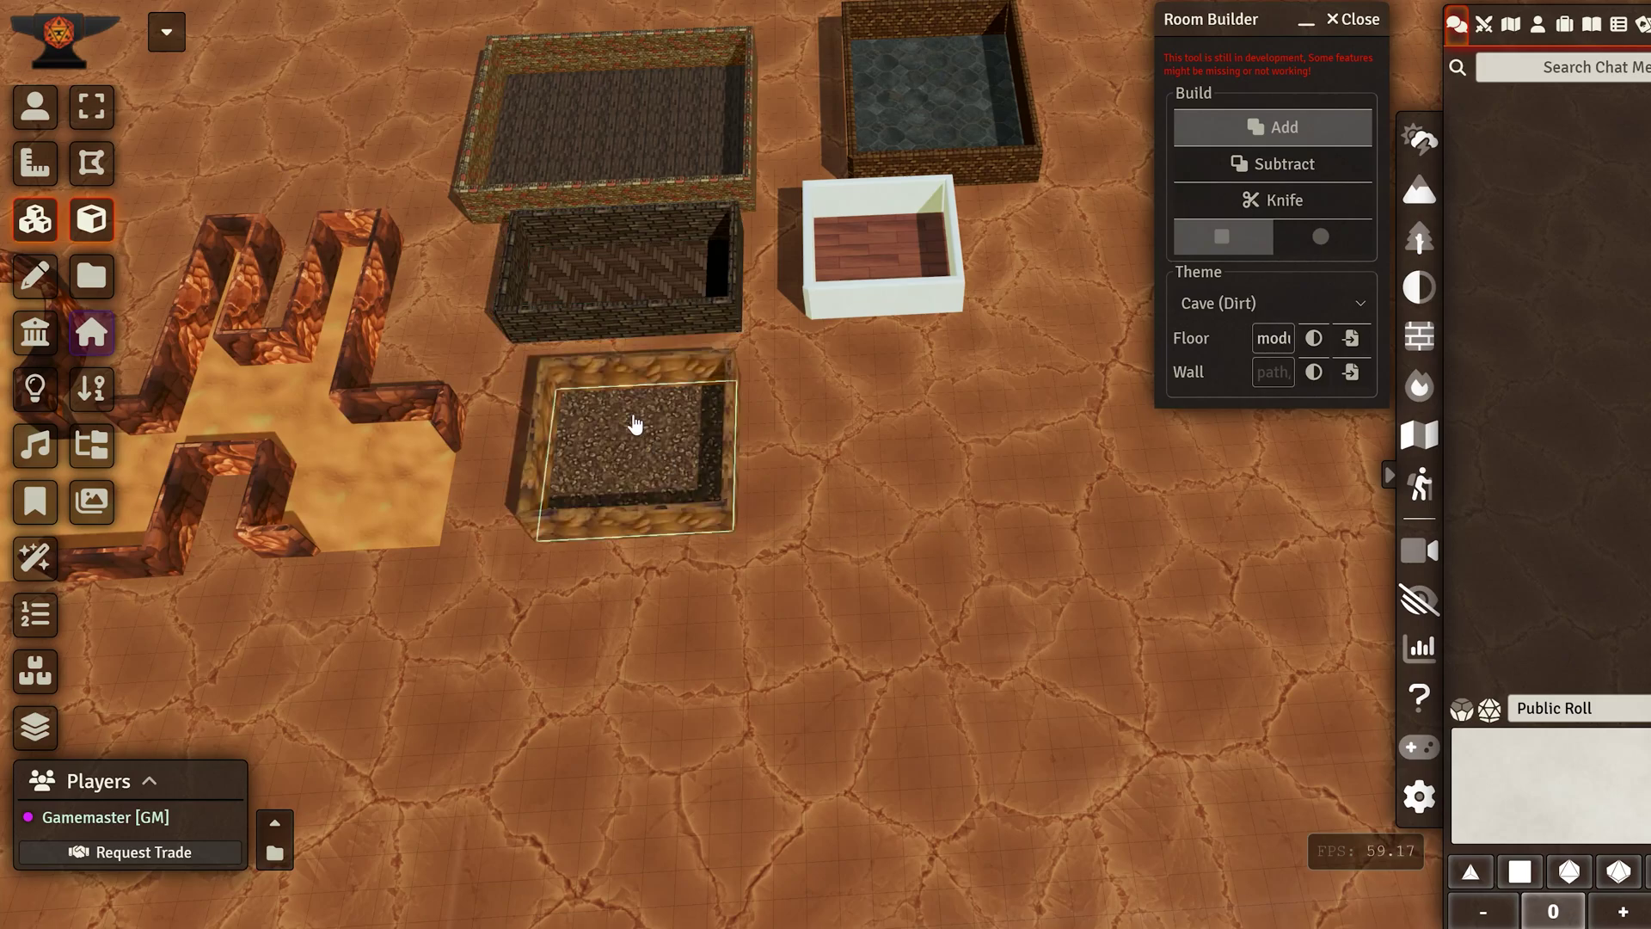
{"action": "left_click", "coordinate": [1221, 303]}
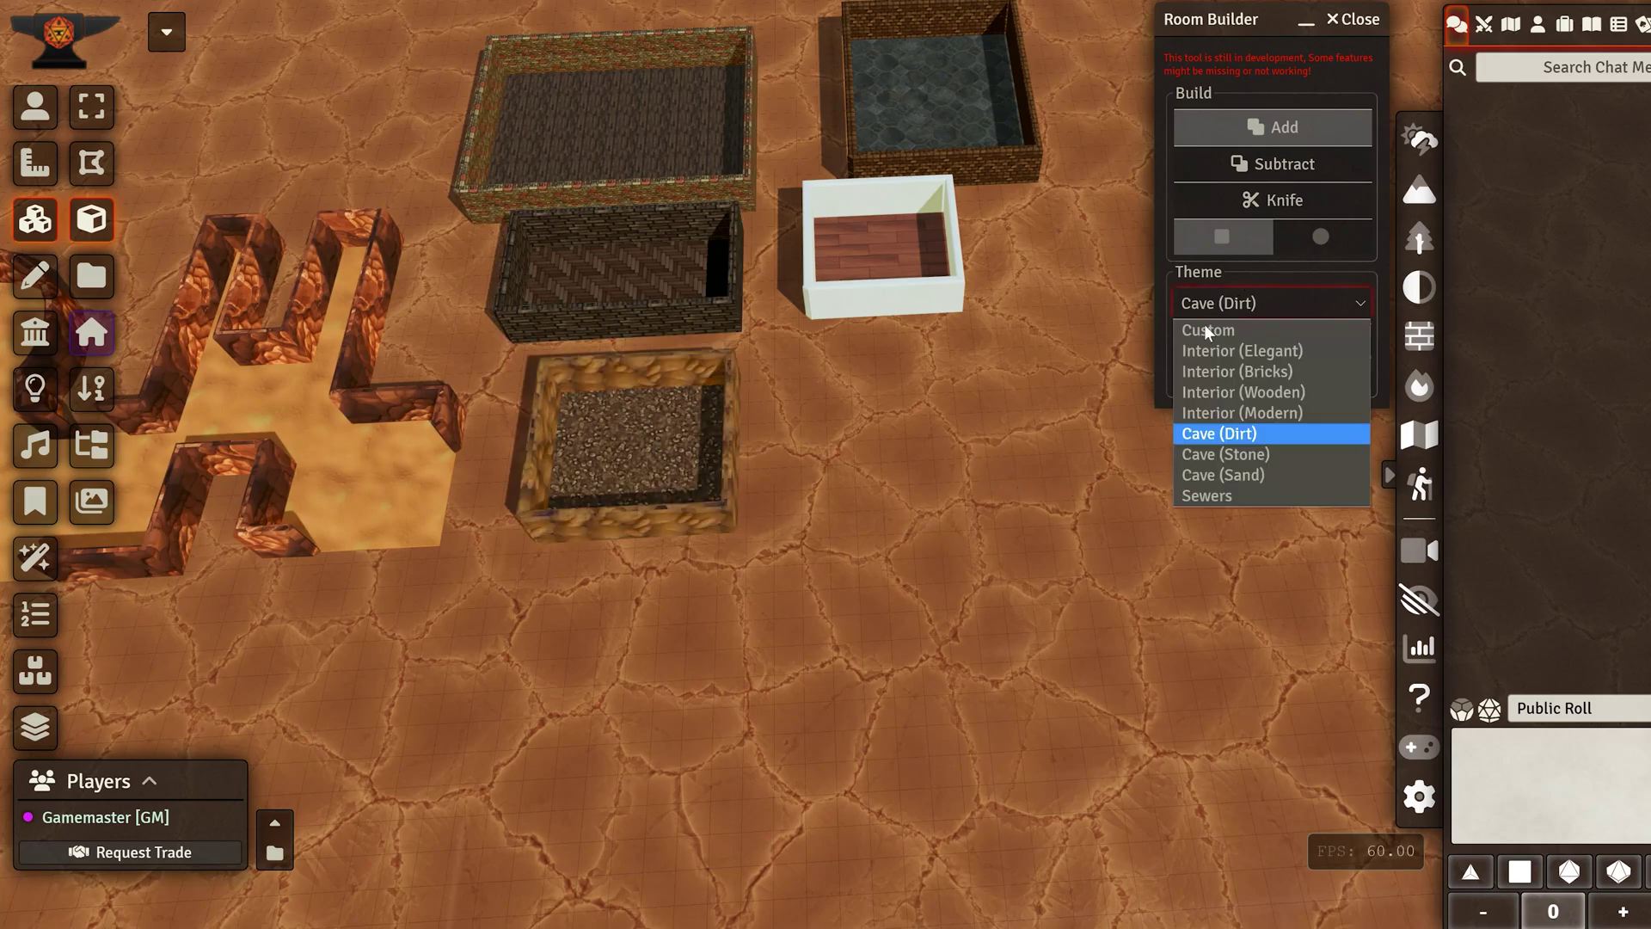
{"action": "left_click", "coordinate": [1238, 461]}
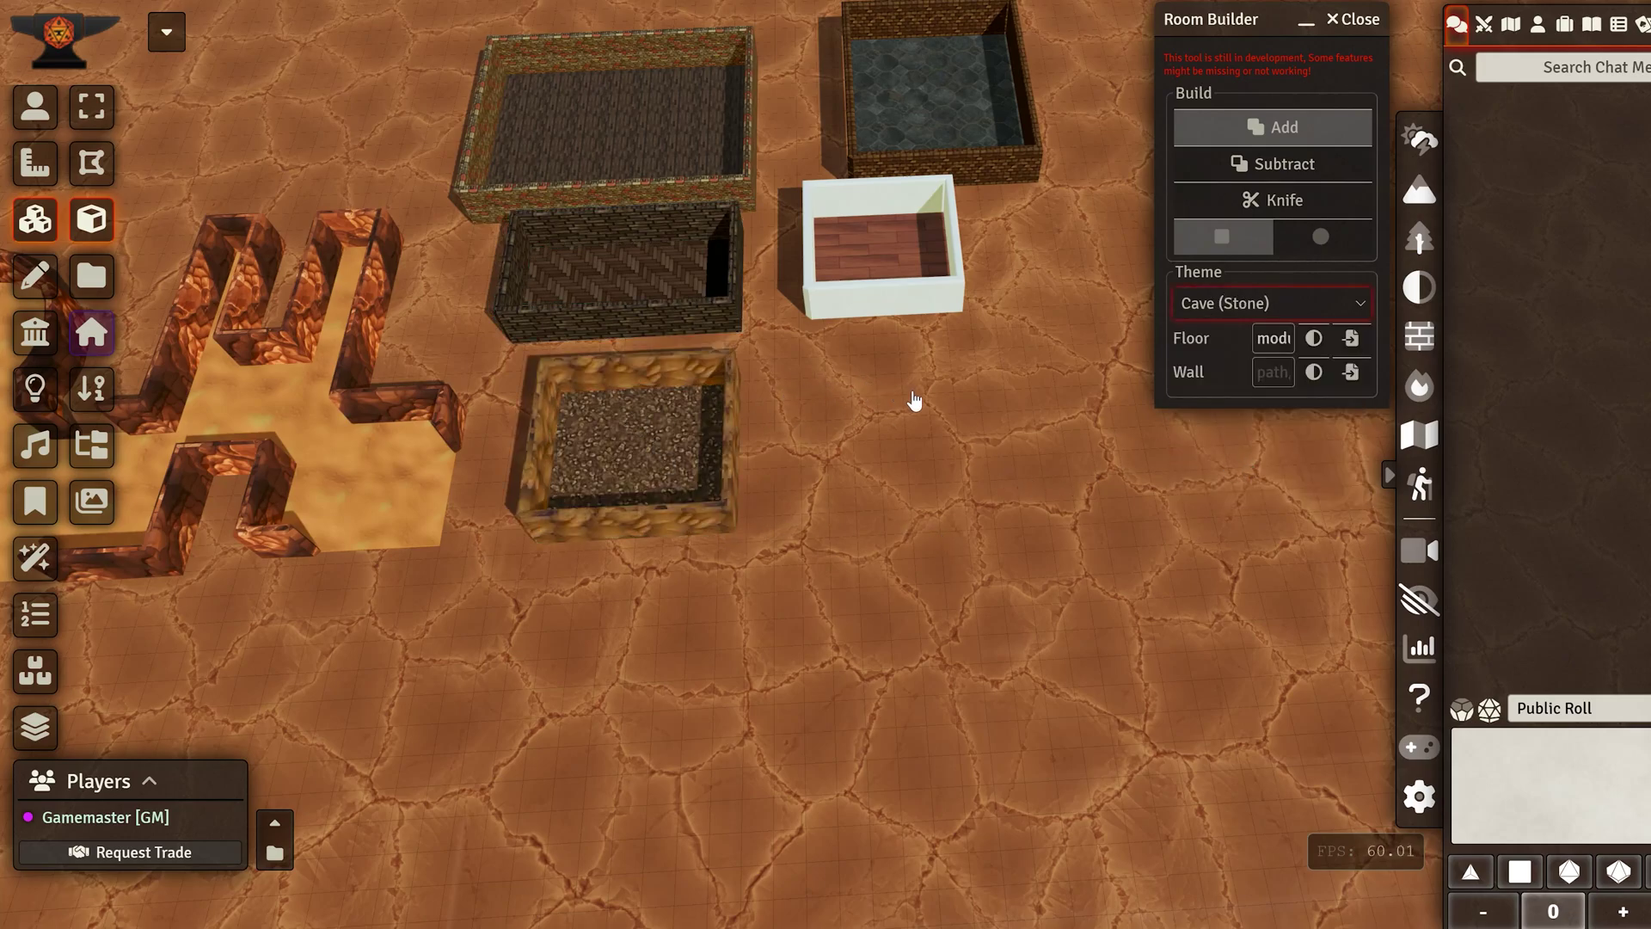
{"action": "mouse_move", "coordinate": [989, 411]}
{"action": "left_mouse_down"}
{"action": "mouse_move", "coordinate": [1026, 513]}
{"action": "mouse_move", "coordinate": [1044, 513]}
{"action": "left_mouse_up"}
Add a wide rectangular room with the Sewers theme below the two cave sample rooms.
{"action": "left_click", "coordinate": [1247, 302]}
{"action": "left_click", "coordinate": [1208, 498]}
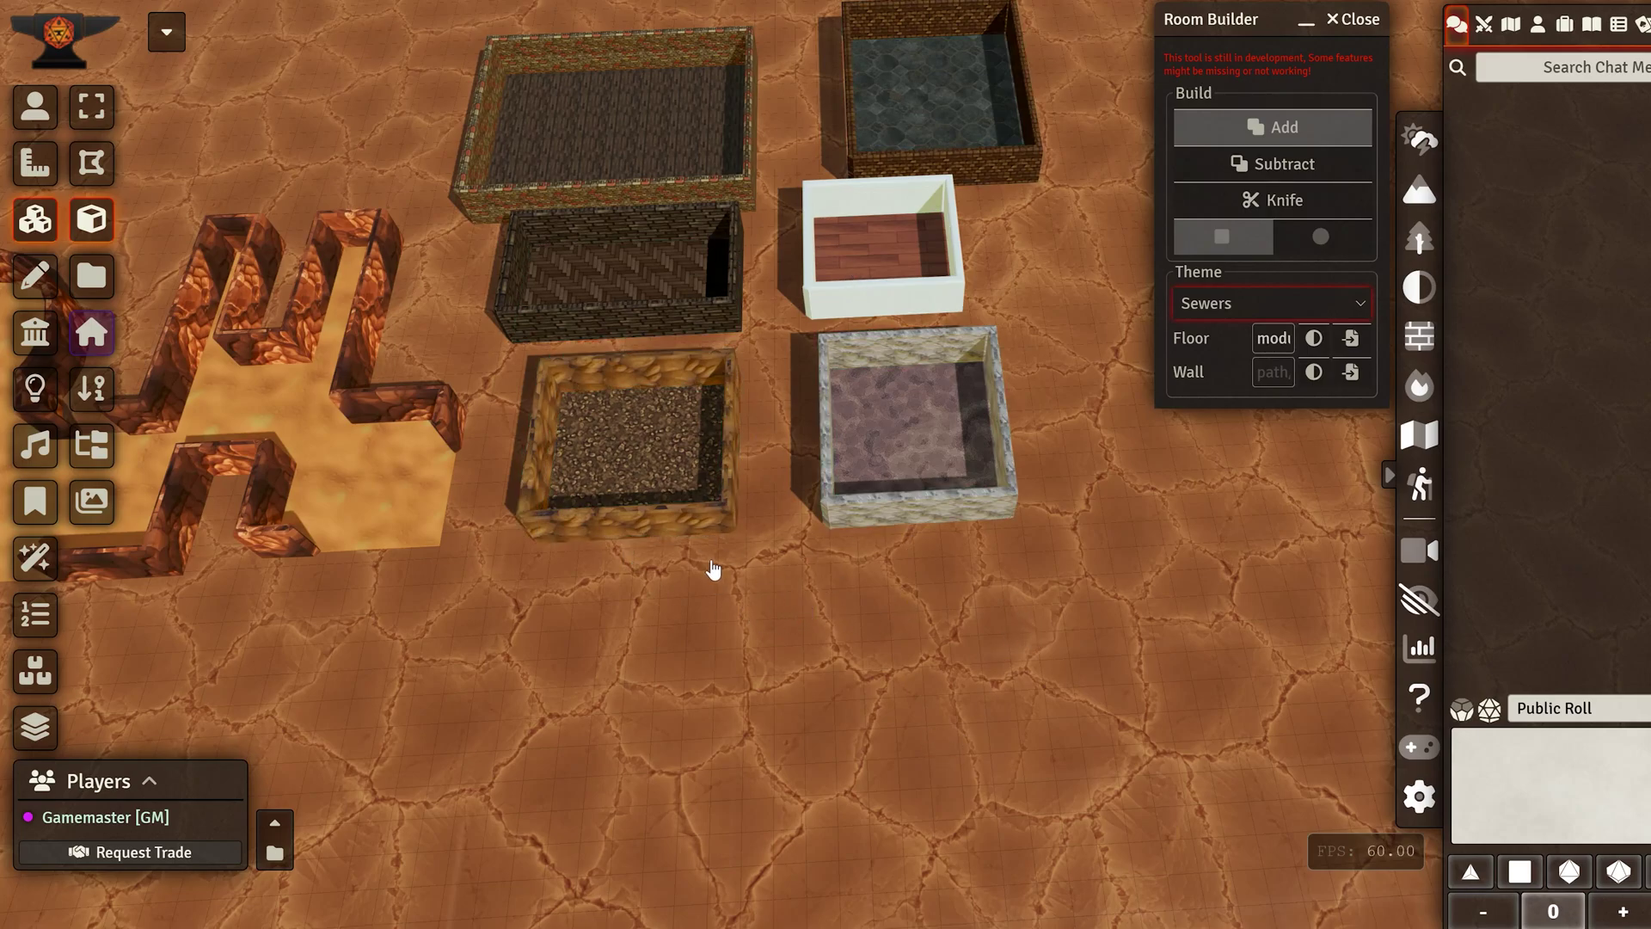
{"action": "left_click_drag", "start_coordinate": [691, 611], "coordinate": [989, 736]}
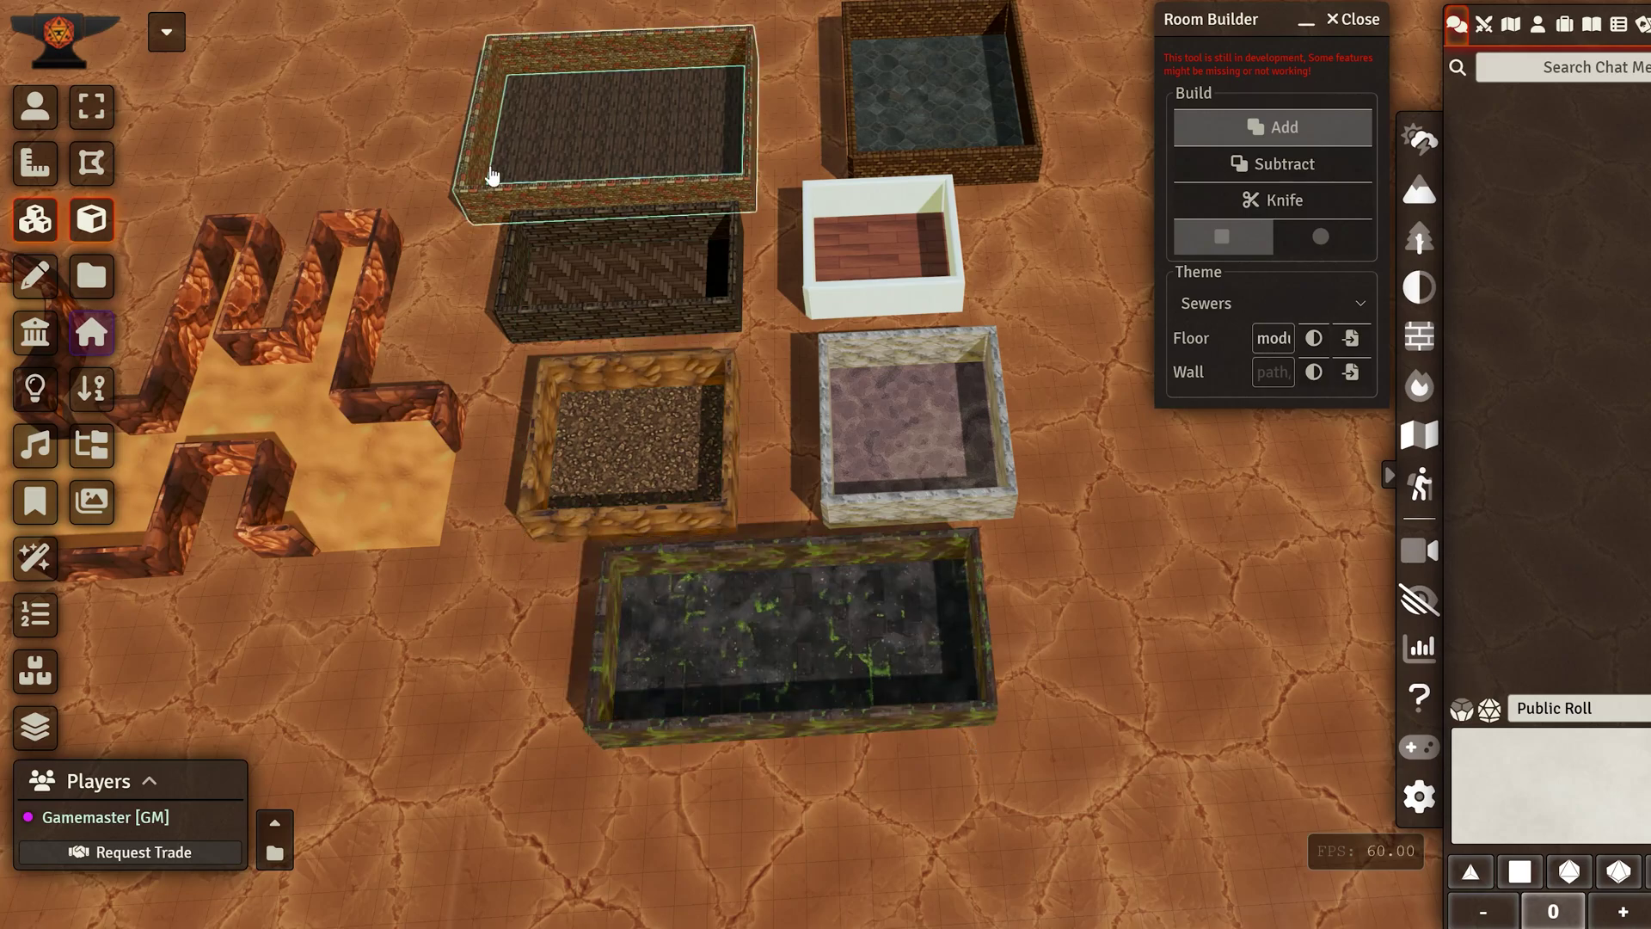
Extend the Sewers room with a narrow corridor to the right and rectangular areas at its lower left and lower right corners.
{"action": "left_click_drag", "start_coordinate": [1264, 601], "coordinate": [895, 674]}
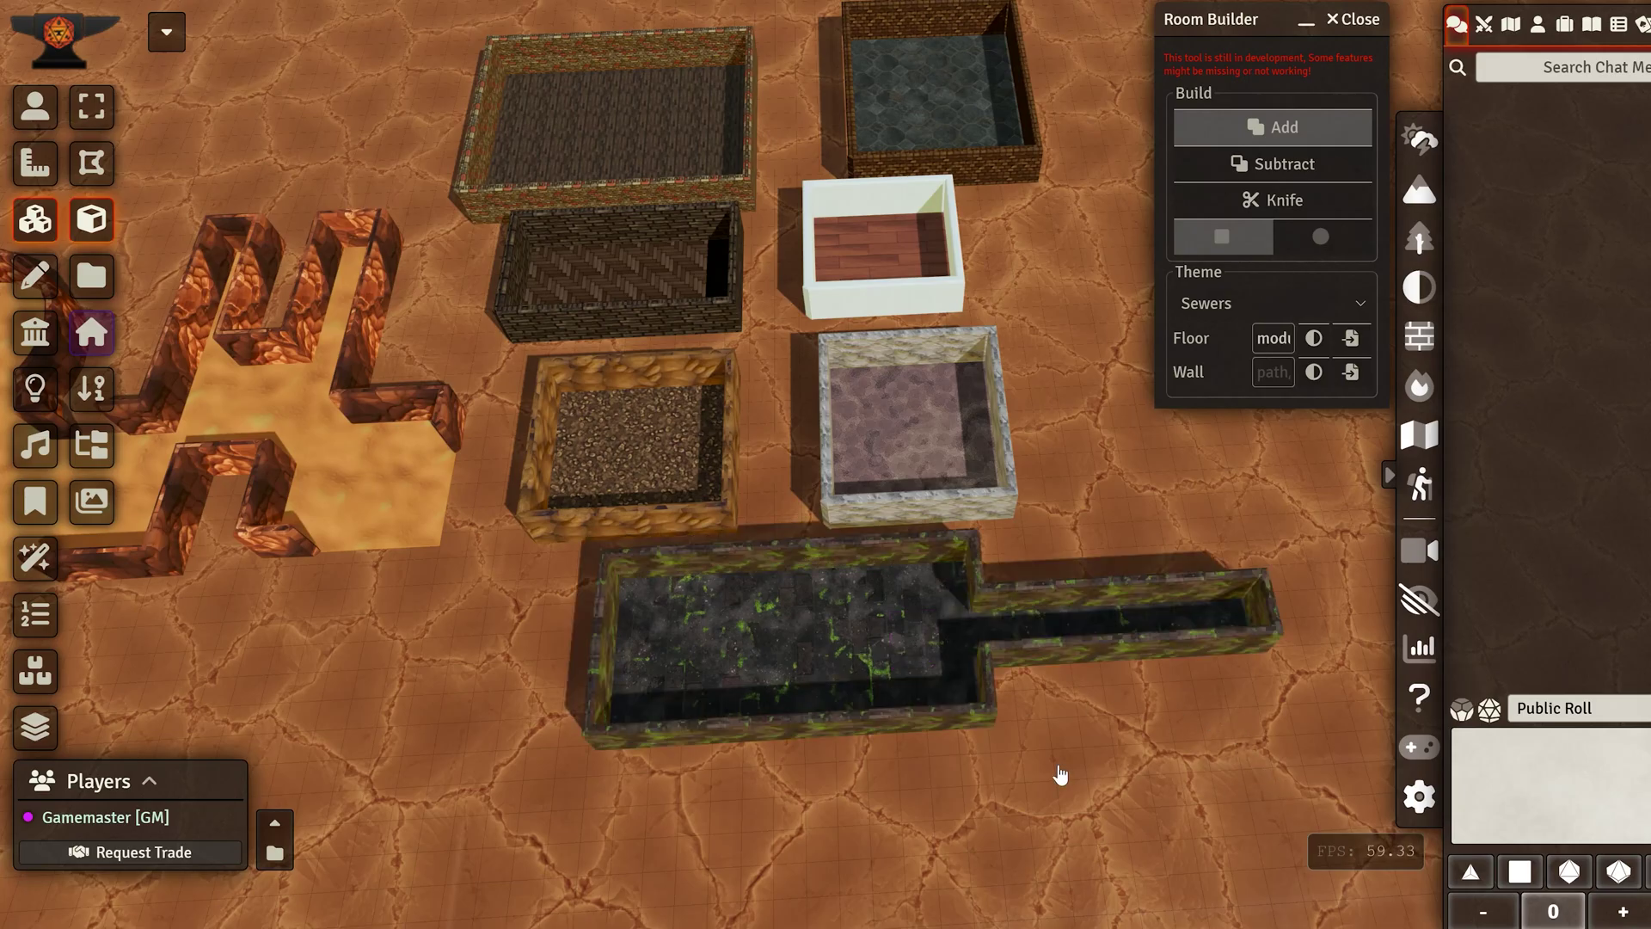
{"action": "left_click_drag", "start_coordinate": [682, 838], "coordinate": [692, 847]}
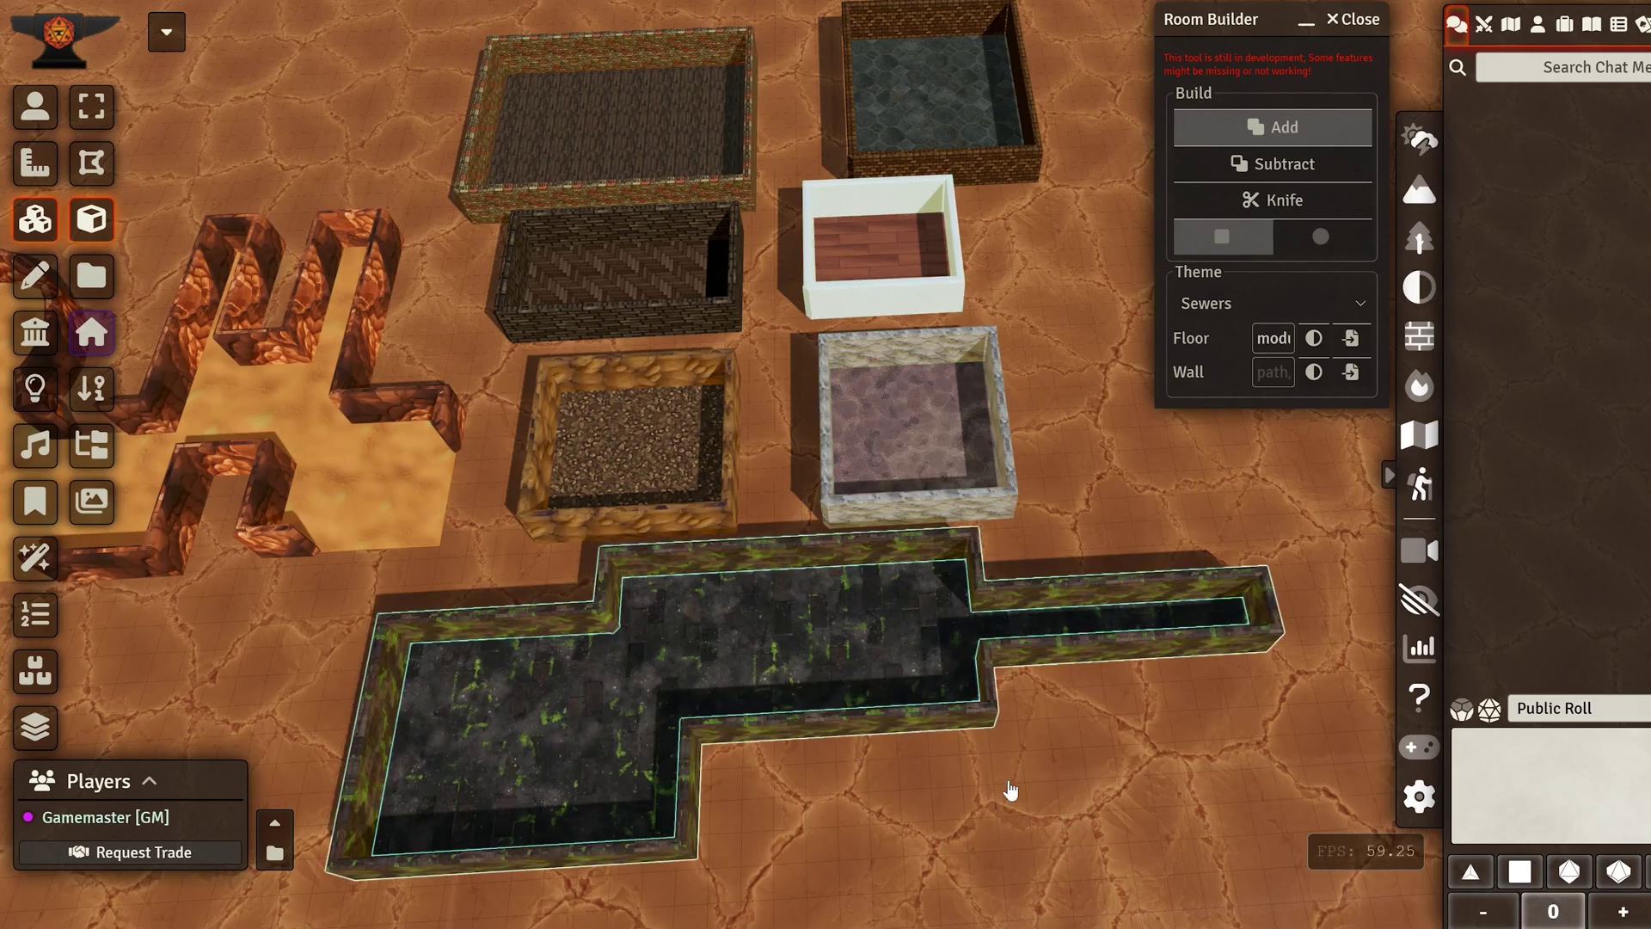
{"action": "left_click_drag", "start_coordinate": [1011, 790], "coordinate": [818, 701]}
Add two rectangular passages running down from the lower left and lower right areas of the Sewers room.
{"action": "right_click_drag", "start_coordinate": [761, 863], "coordinate": [789, 576]}
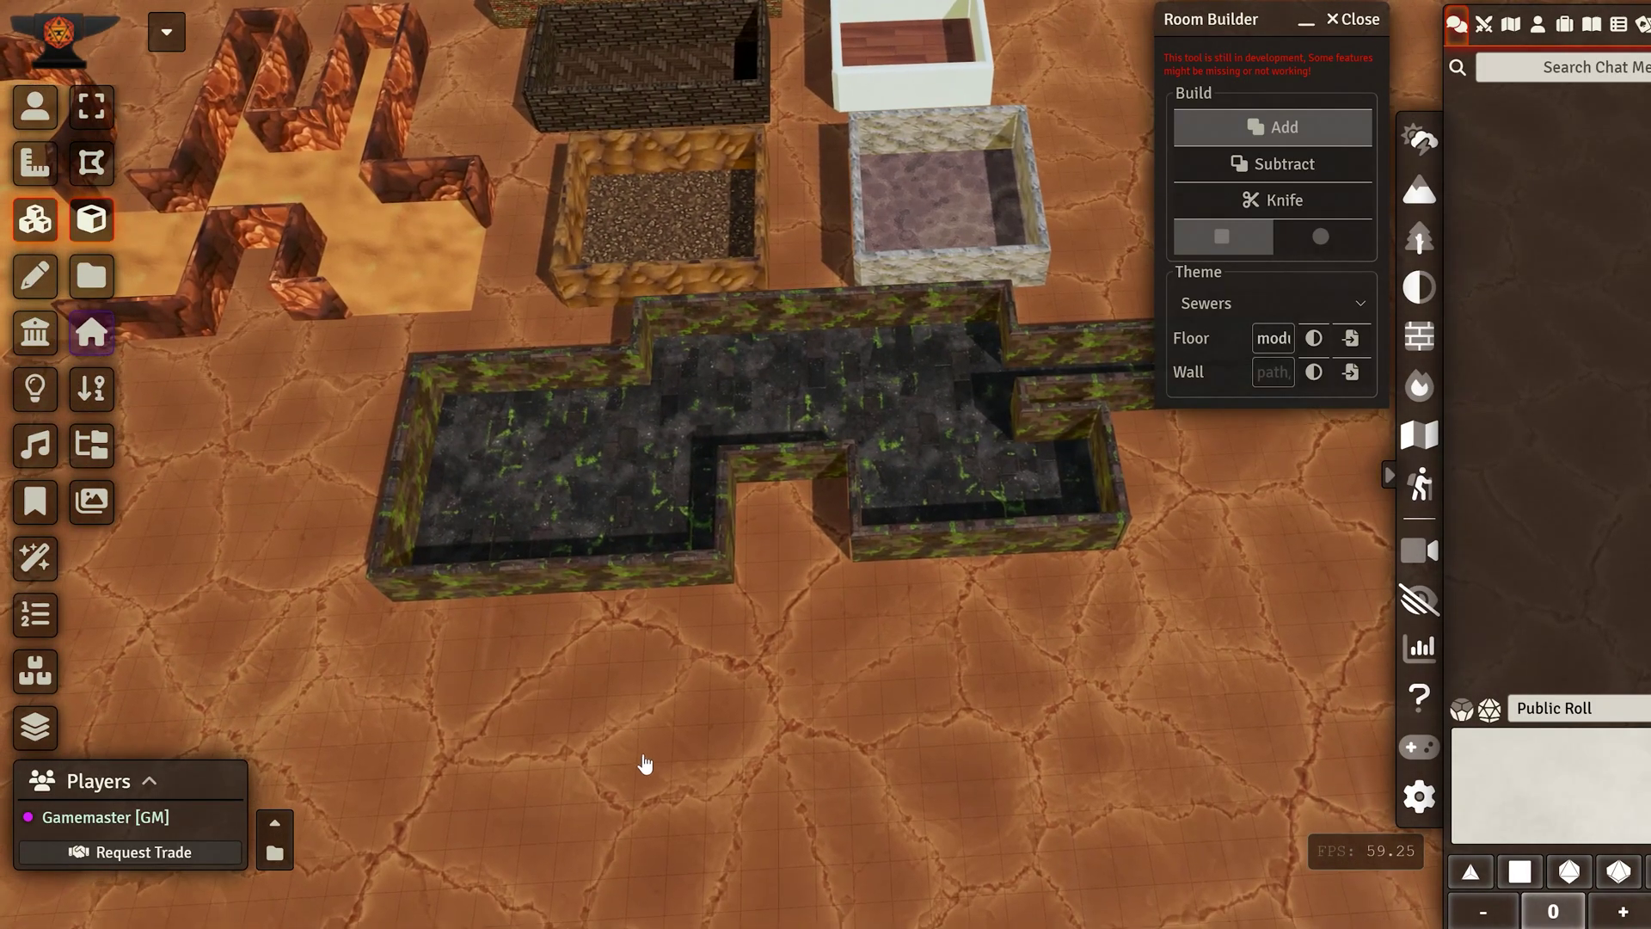
{"action": "left_click_drag", "start_coordinate": [641, 755], "coordinate": [538, 529]}
{"action": "left_click_drag", "start_coordinate": [1042, 681], "coordinate": [955, 483]}
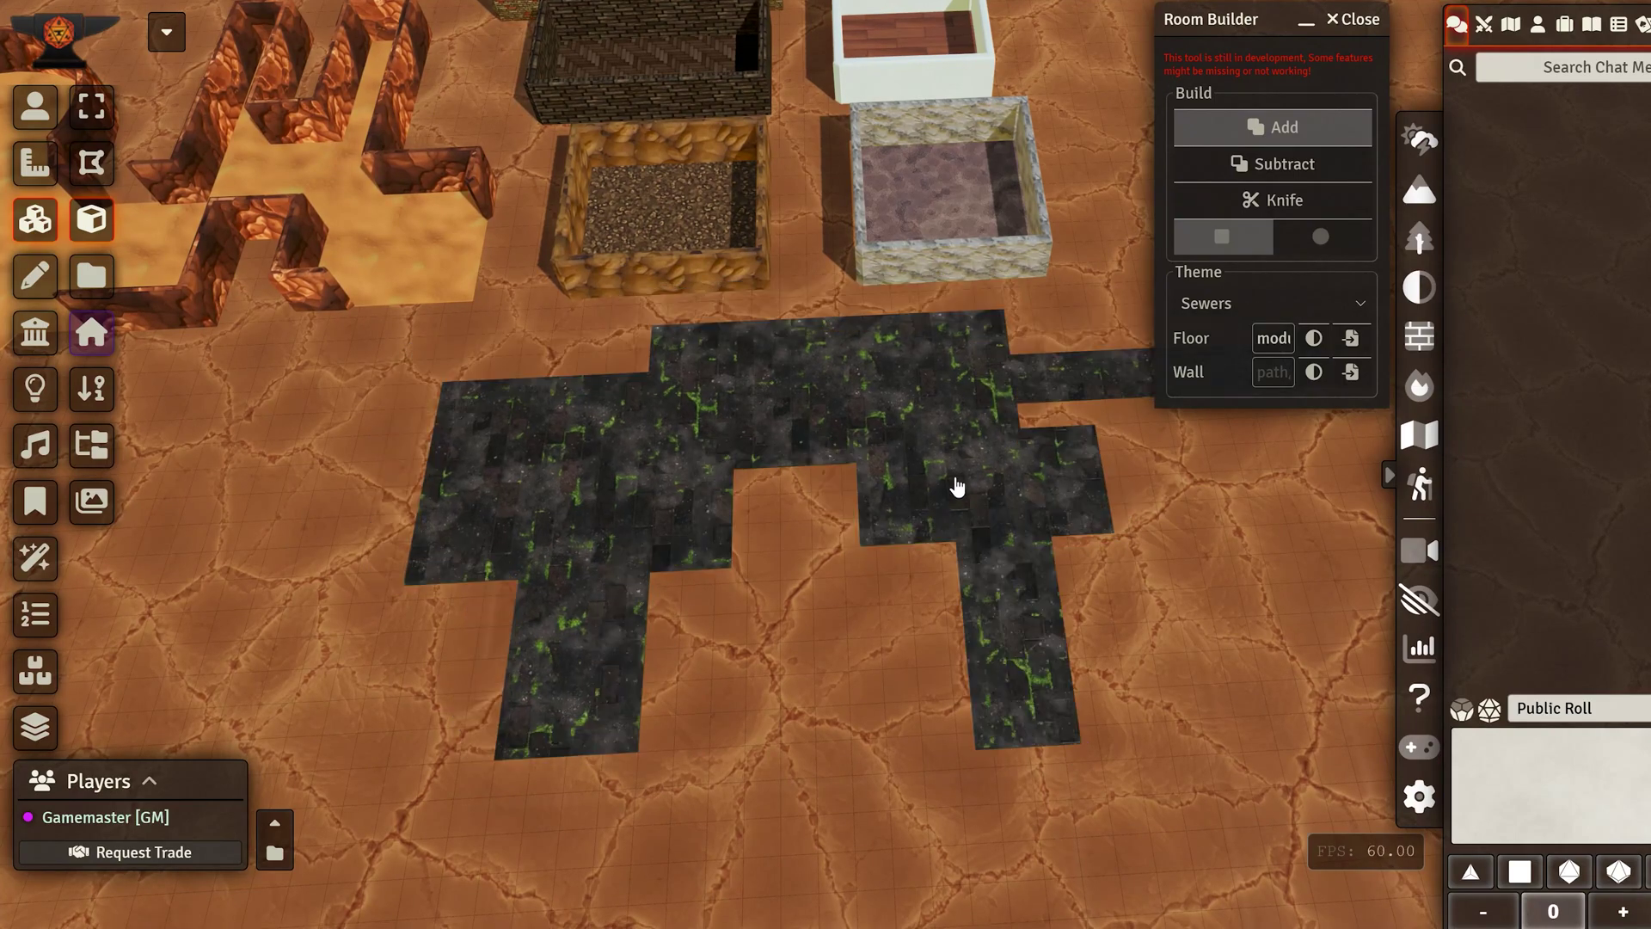